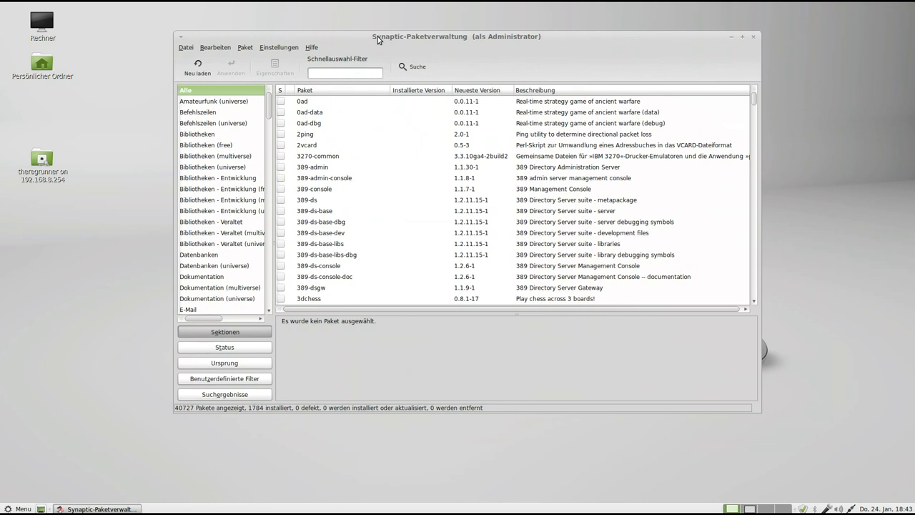
- Open the package sources and set the download server to the best mirror found by the automatic server test
click(280, 48)
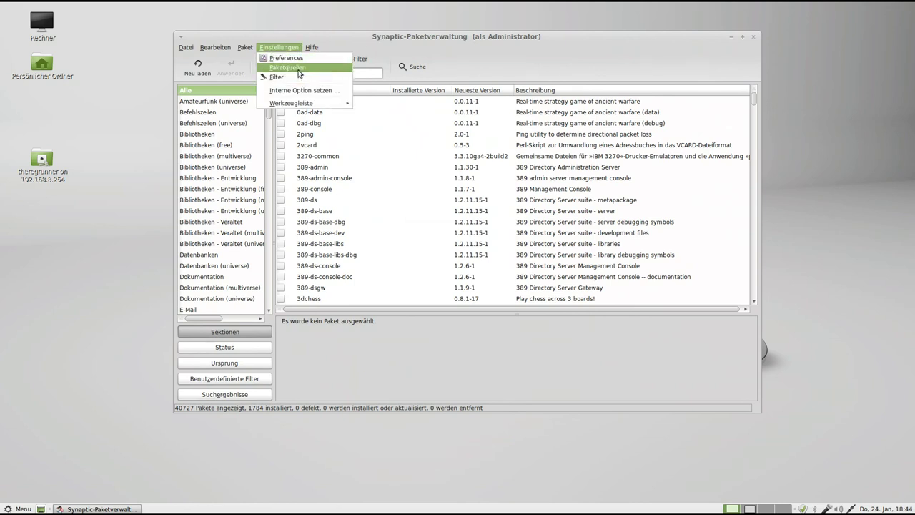
click(297, 68)
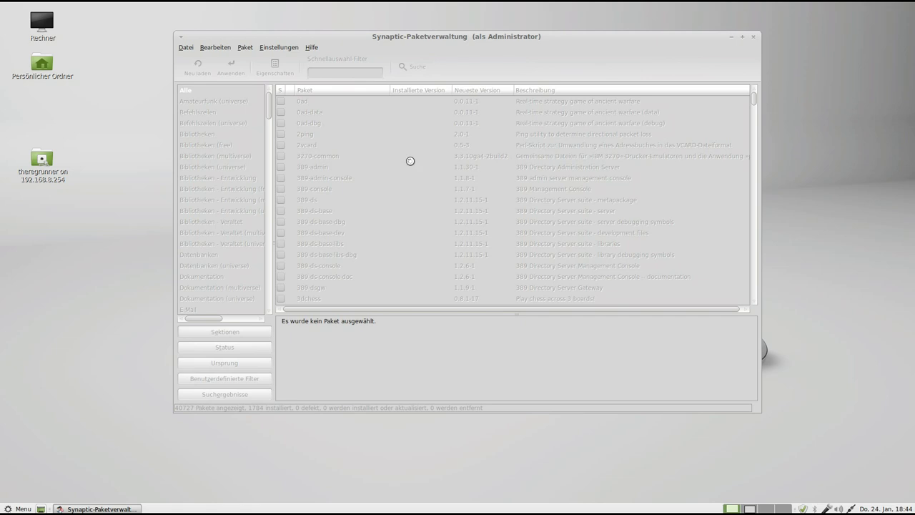
drag(429, 180, 388, 146)
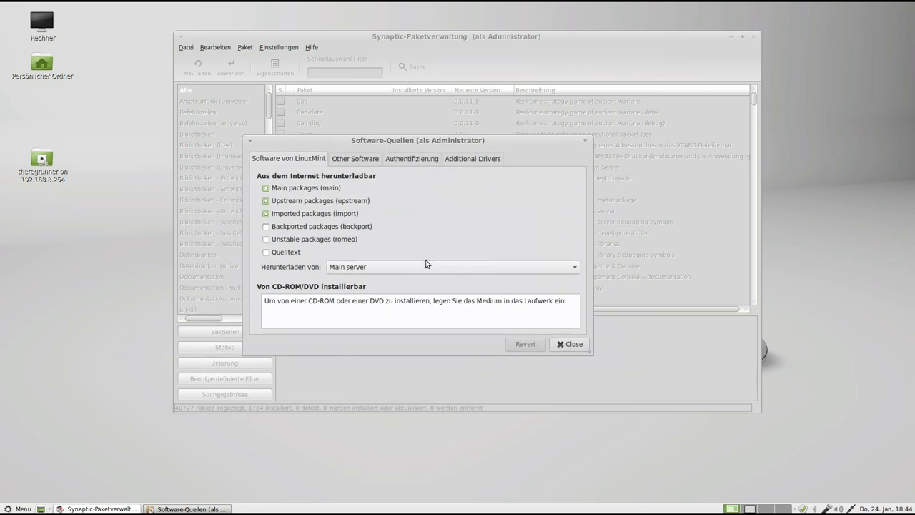
click(576, 269)
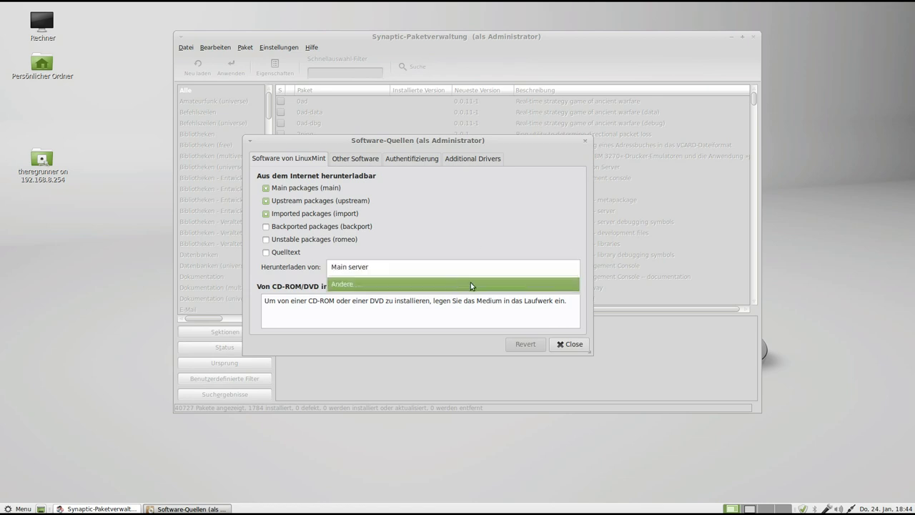
click(471, 285)
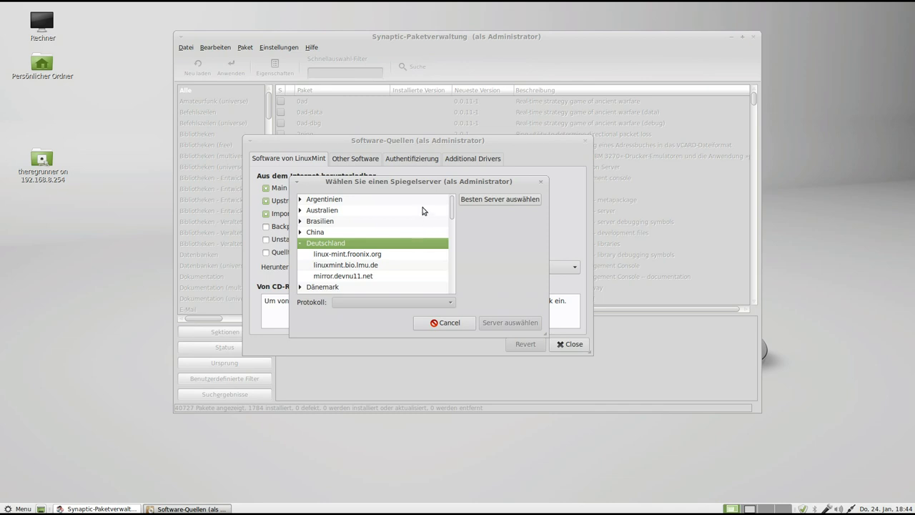
click(486, 202)
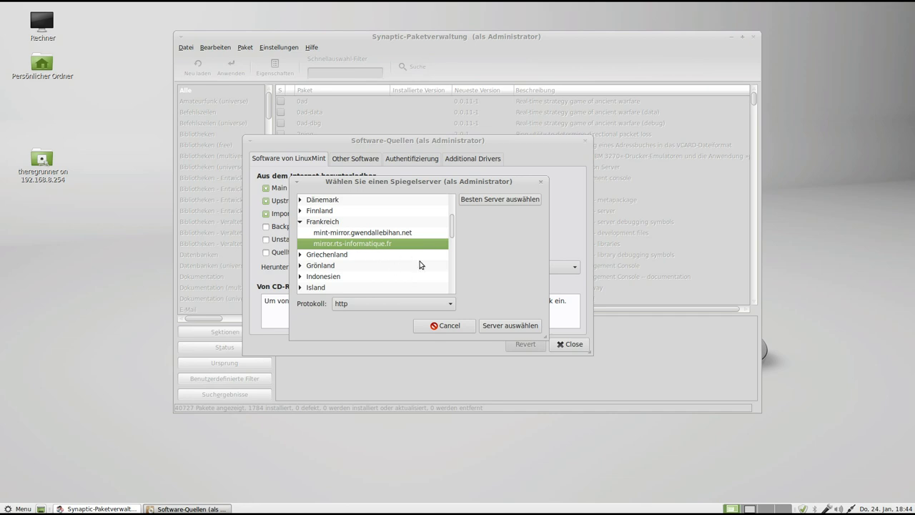
click(512, 329)
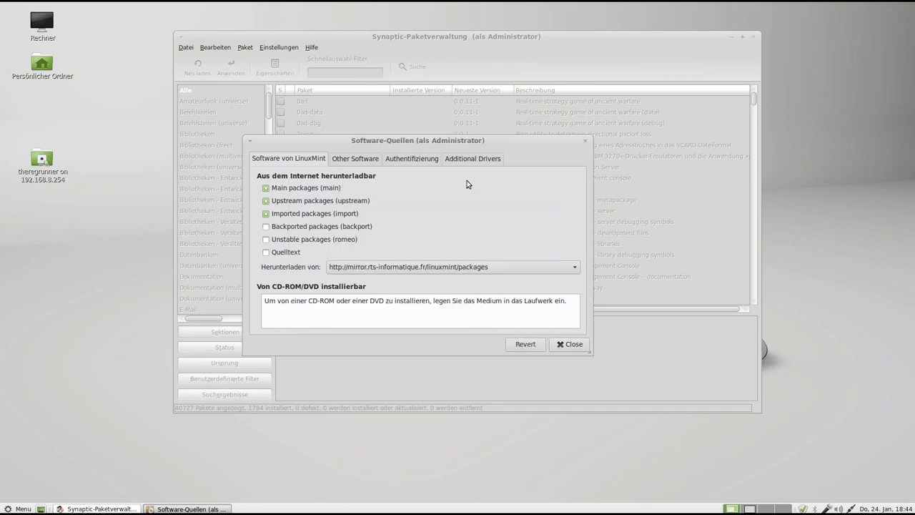
drag(448, 142, 452, 145)
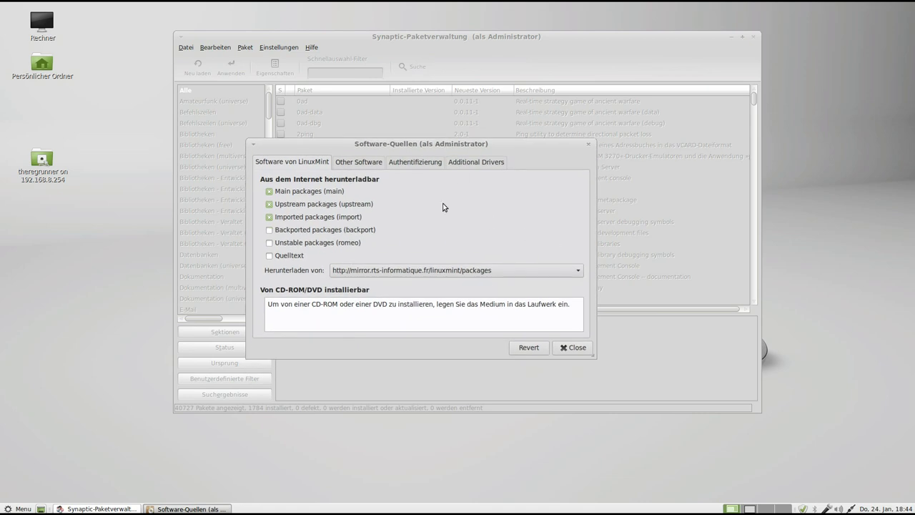
- Review the additional software repositories, including the medibuntu and quantal-getdeb apps and games entries
click(346, 164)
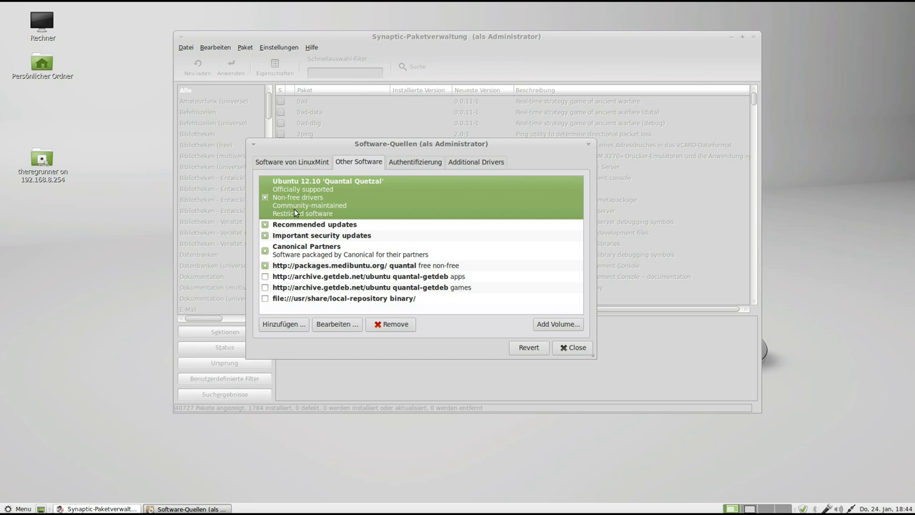
drag(374, 146, 389, 145)
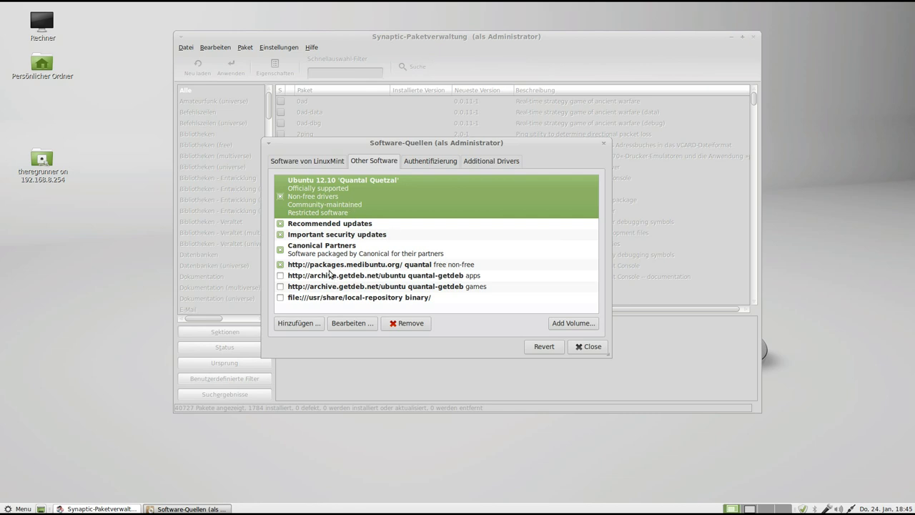
click(361, 288)
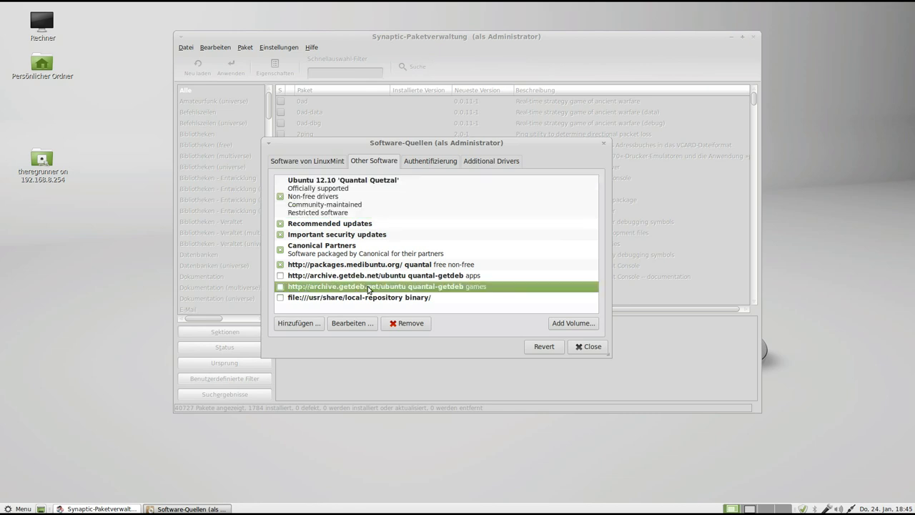
drag(421, 143, 413, 146)
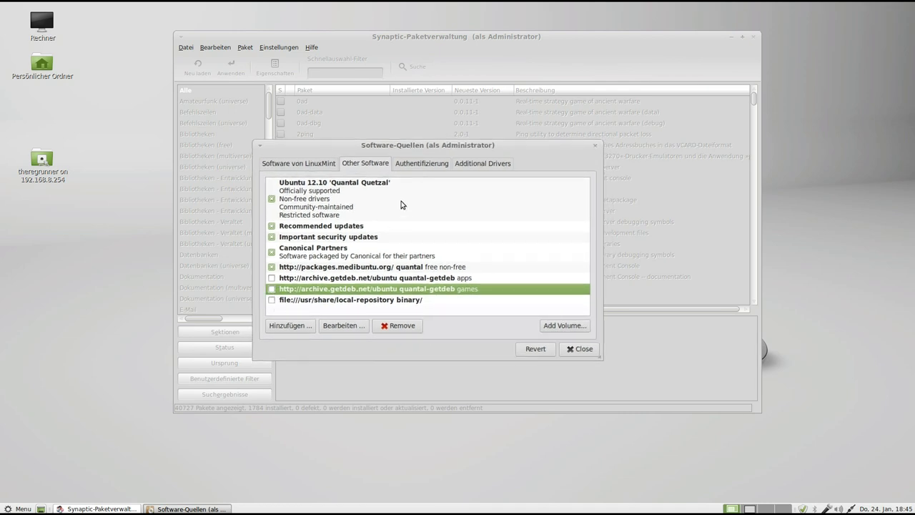
- Examine the additional drivers offered for the NVIDIA graphics card, and close the software sources and package manager
click(483, 164)
drag(479, 146, 450, 156)
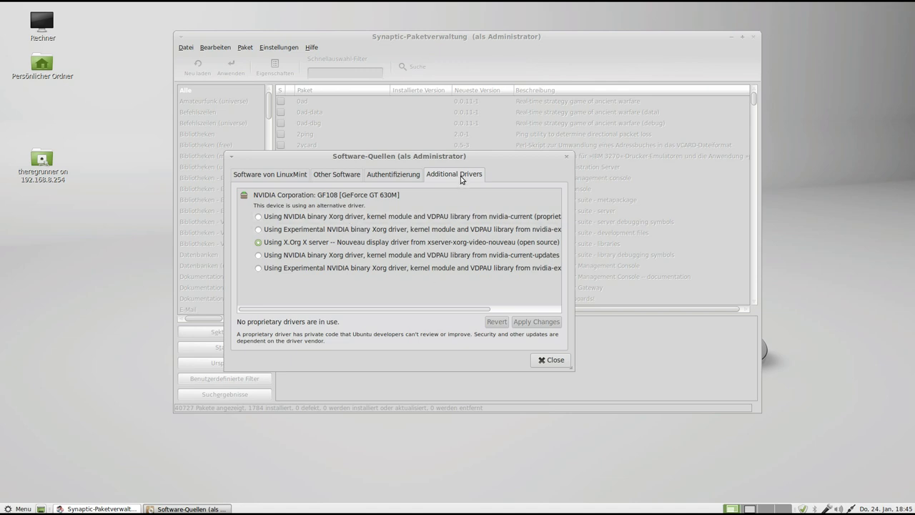
drag(449, 158, 454, 158)
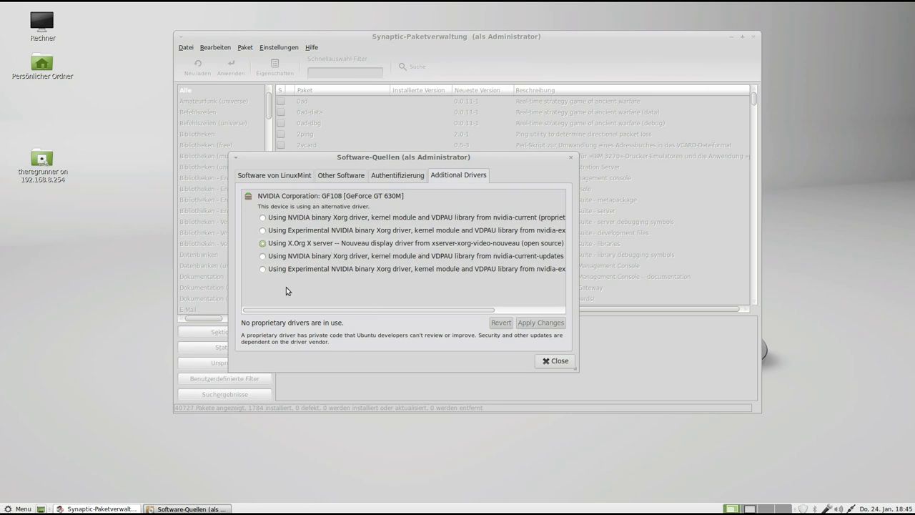
scroll(310, 312, right, 2)
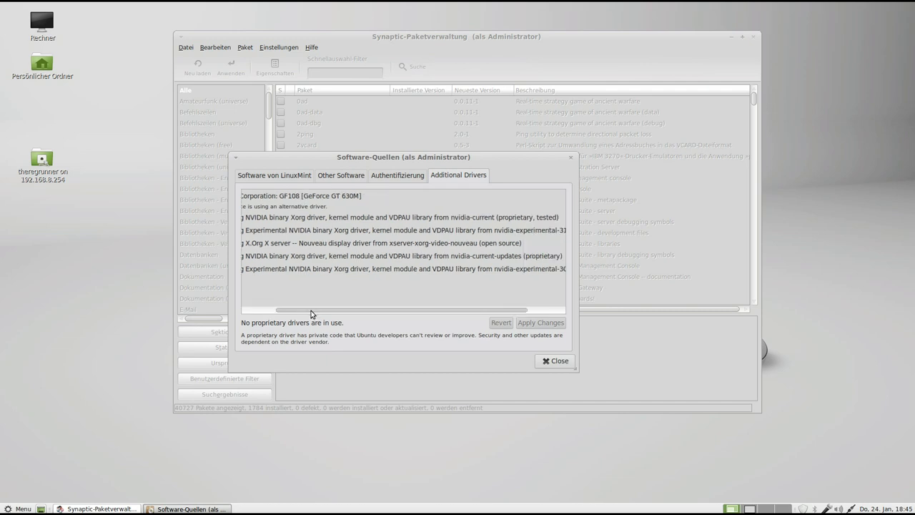
scroll(261, 311, left, 2)
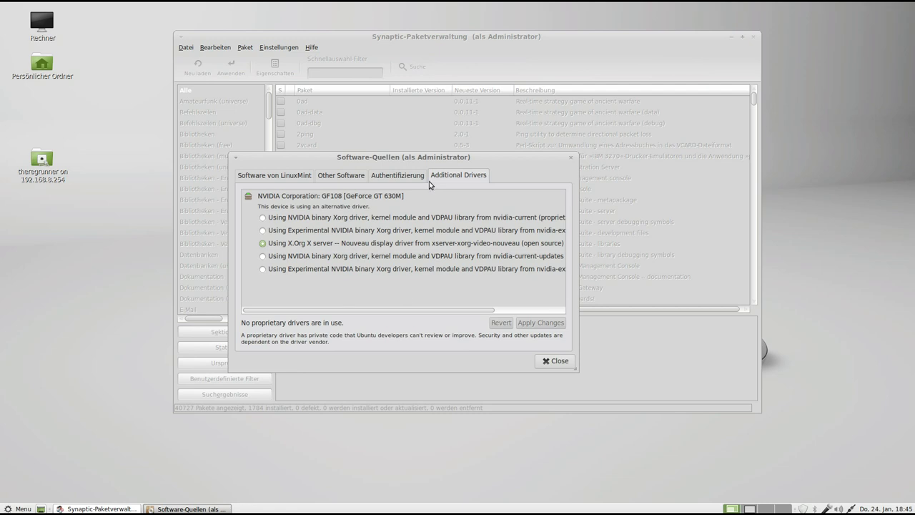
drag(417, 158, 415, 167)
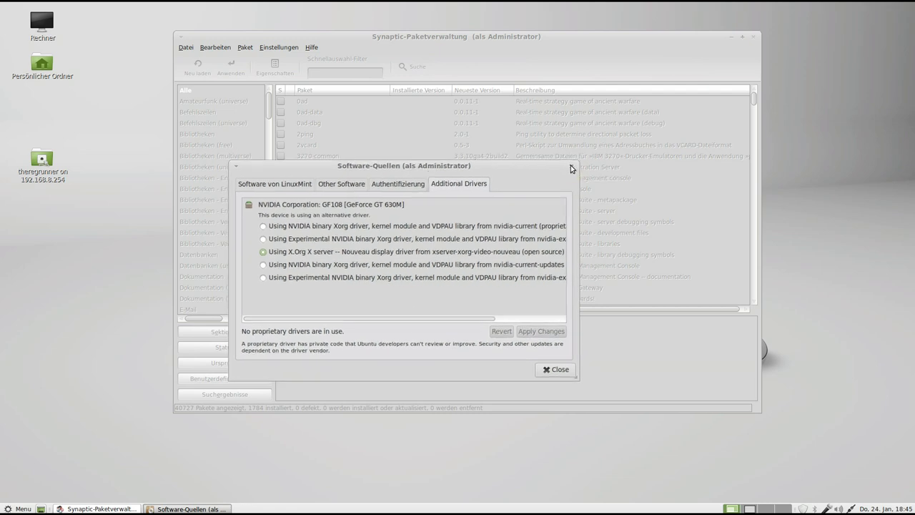
click(572, 169)
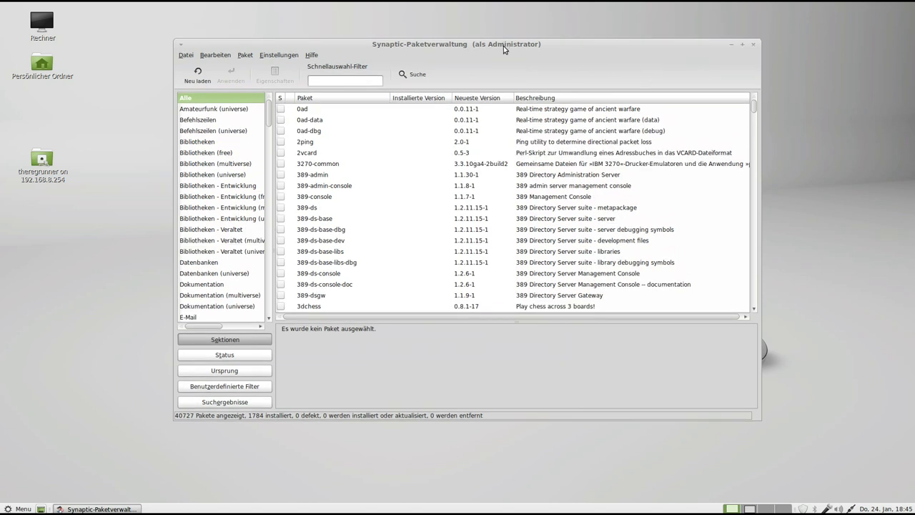
click(753, 37)
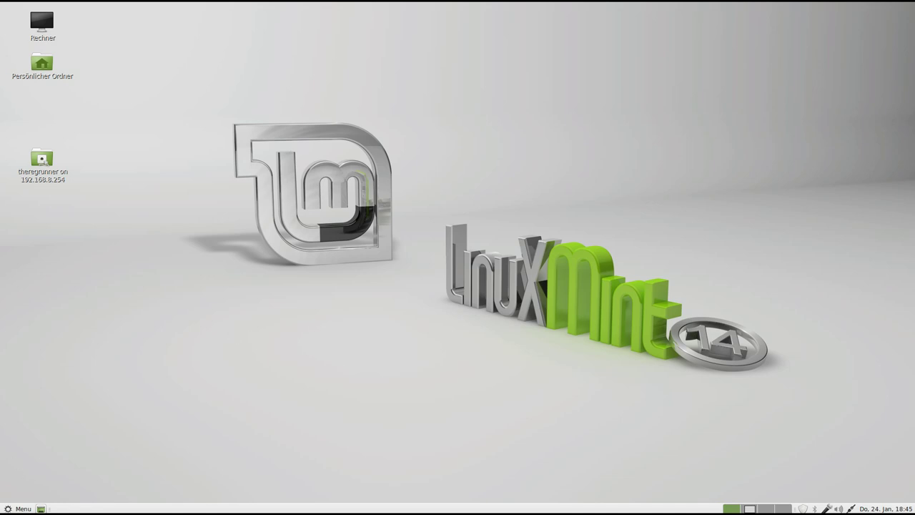
- Open the system's Kontrollzentrum and maximize its window
key(super)
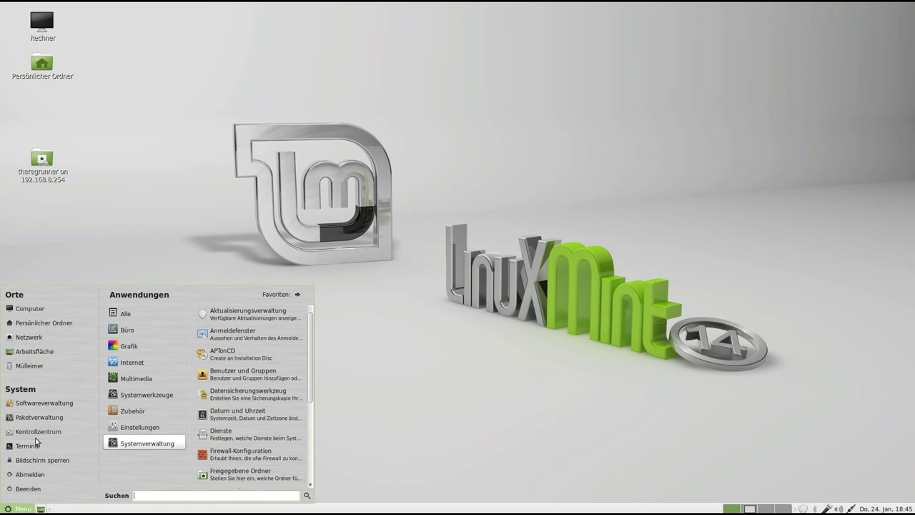
click(72, 431)
drag(445, 61, 412, 40)
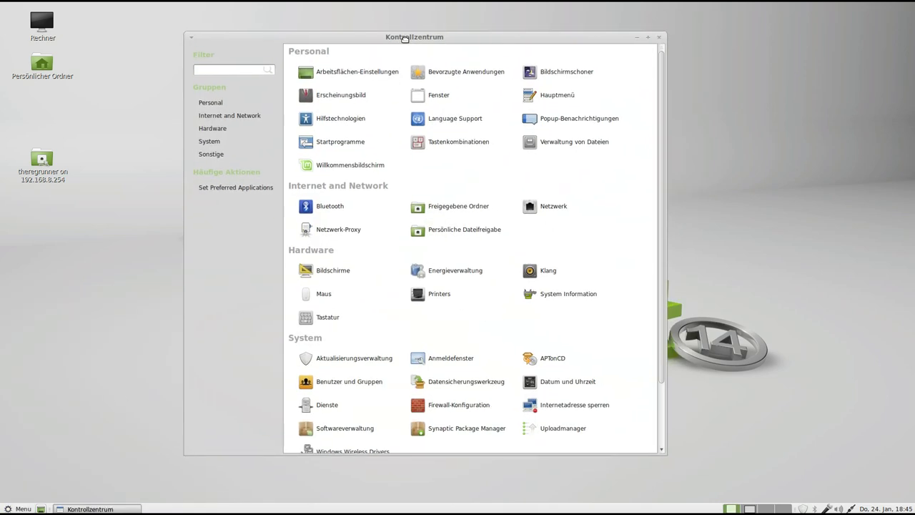
double_click(612, 36)
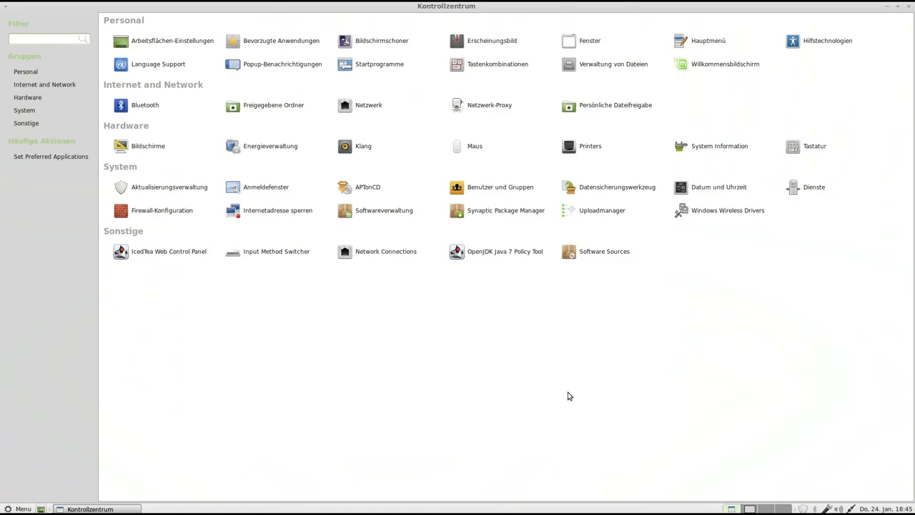
- Open the firewall configuration to view its status and rules, and close it without changing anything
click(171, 213)
drag(115, 17, 386, 285)
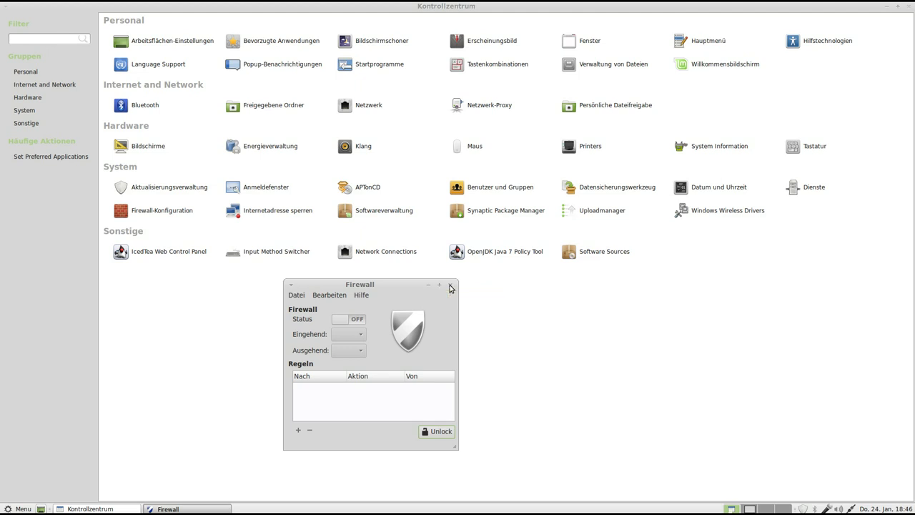
click(451, 287)
- Open Language Support and try to install the missing language packages, cancelling the authentication request
click(176, 71)
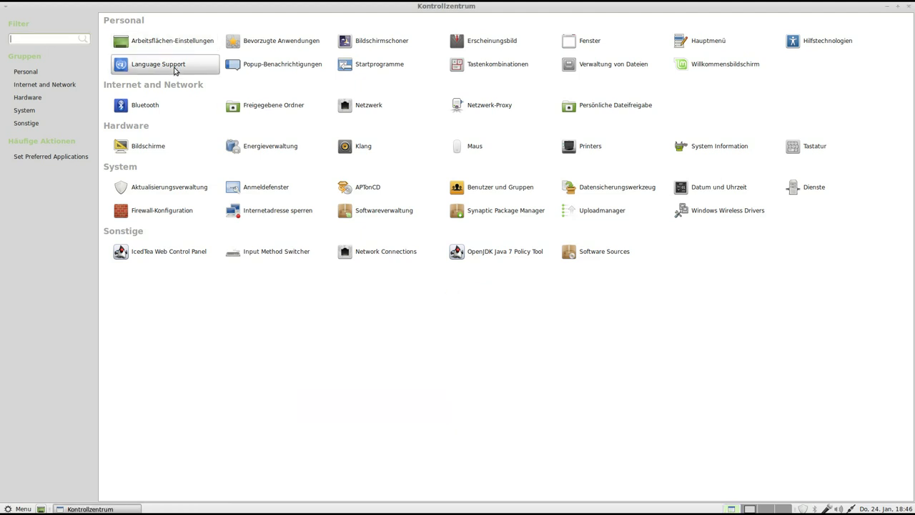
drag(164, 16, 478, 80)
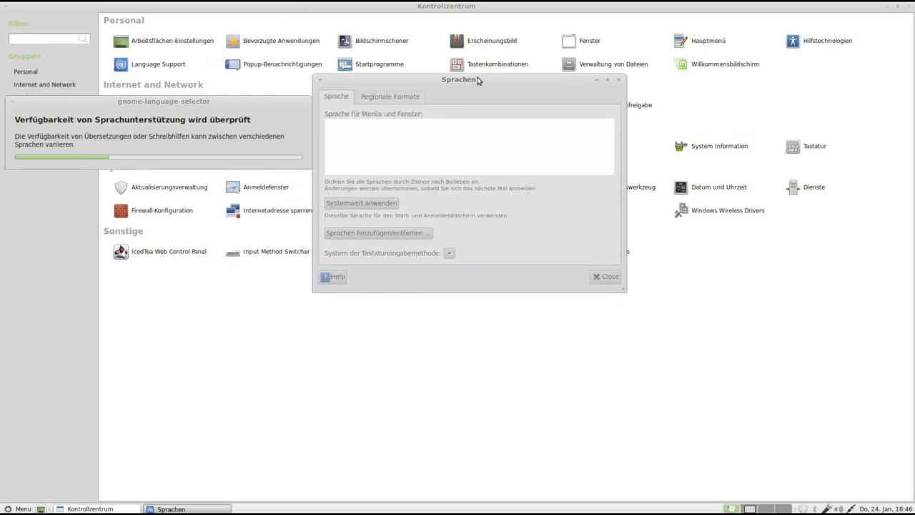
drag(492, 167, 482, 193)
click(605, 232)
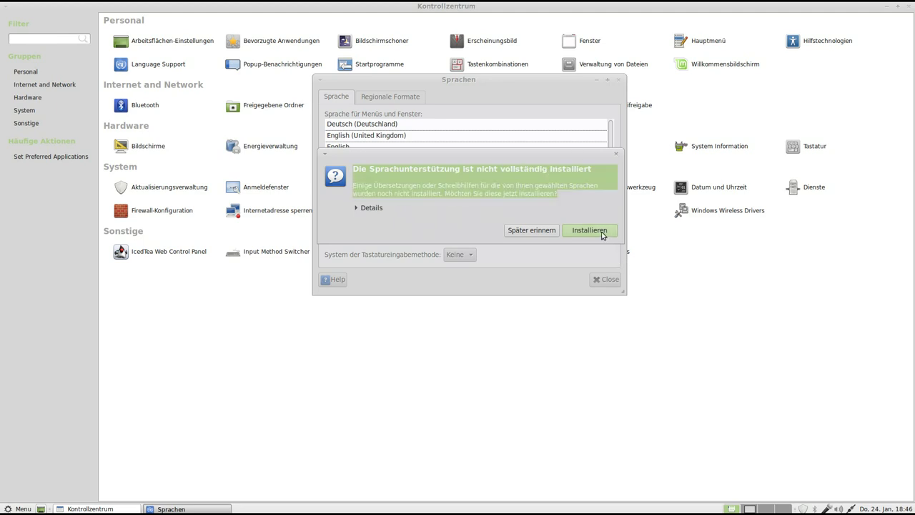
drag(496, 90, 435, 91)
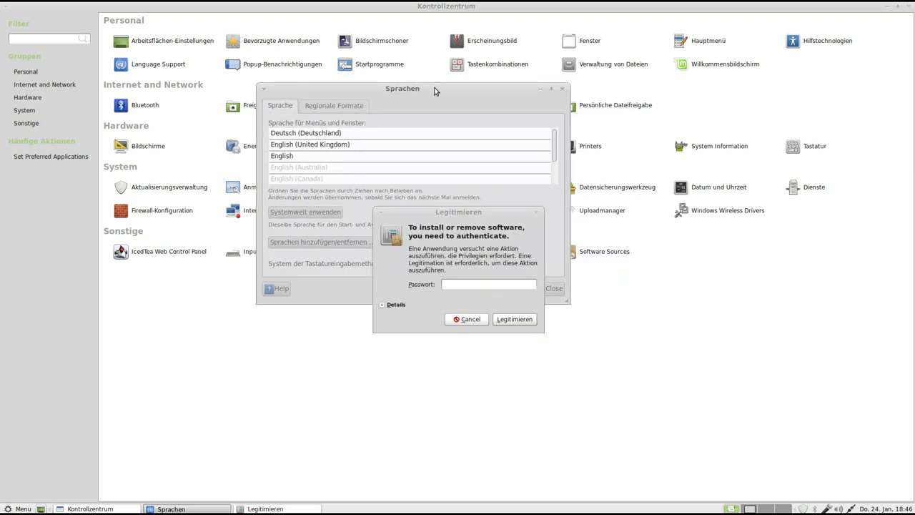
click(469, 319)
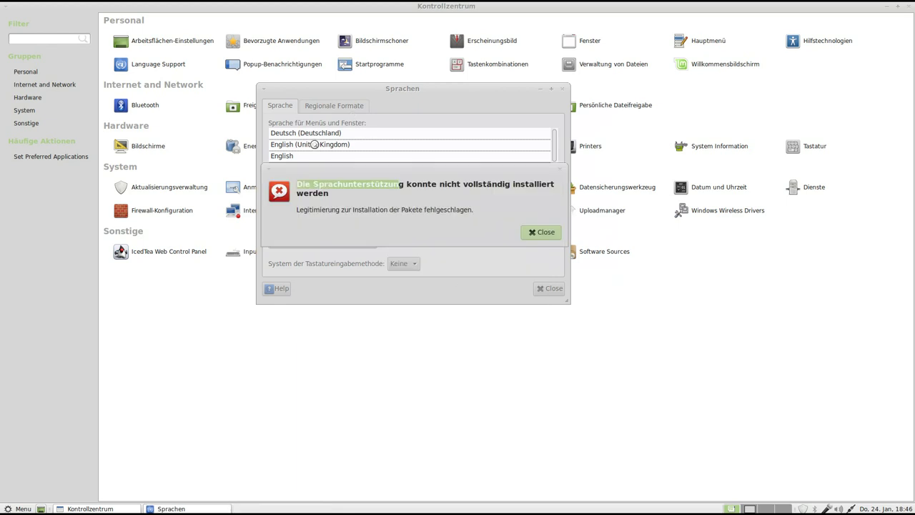
drag(497, 184, 556, 240)
click(551, 236)
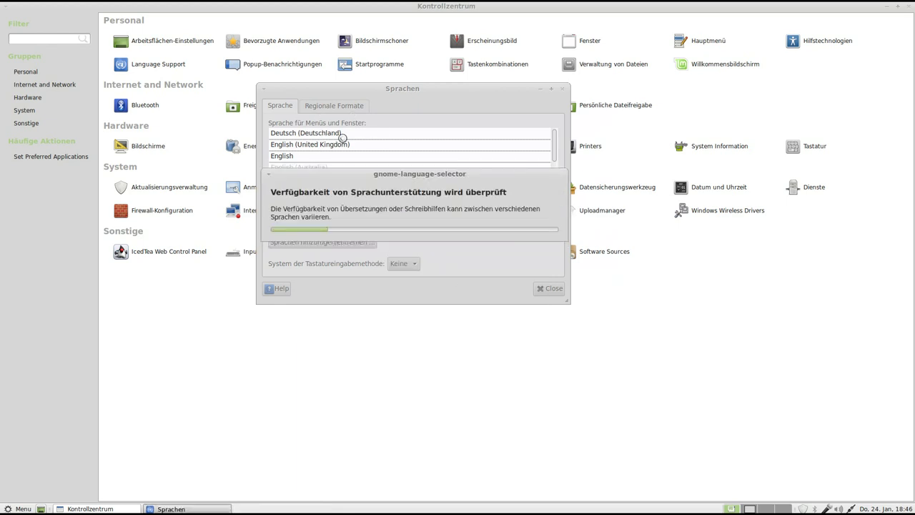
- Return to the Kontrollzentrum and open the Erscheinungsbild settings showing the installed themes
click(576, 4)
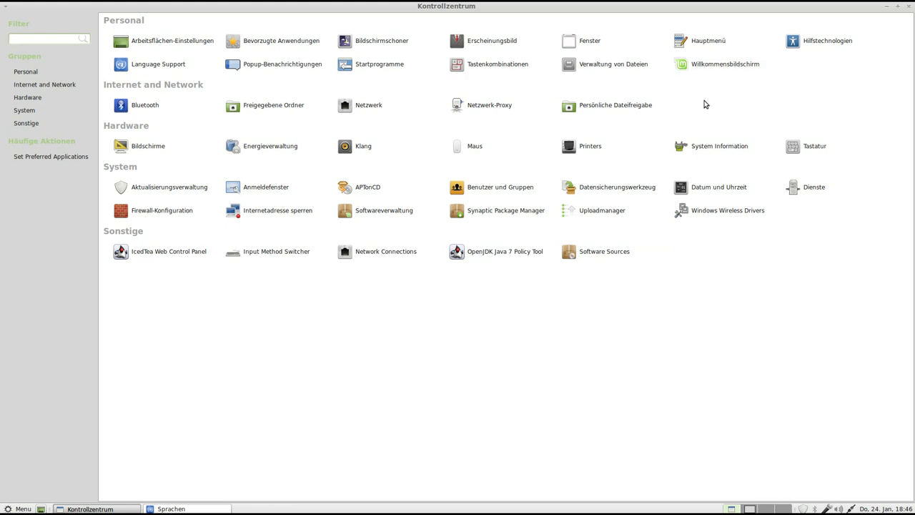
click(491, 41)
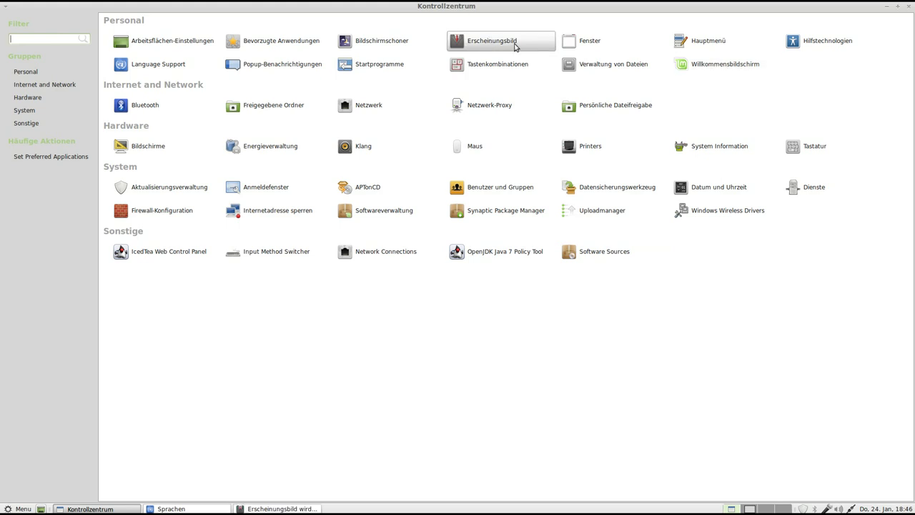
drag(489, 136, 461, 124)
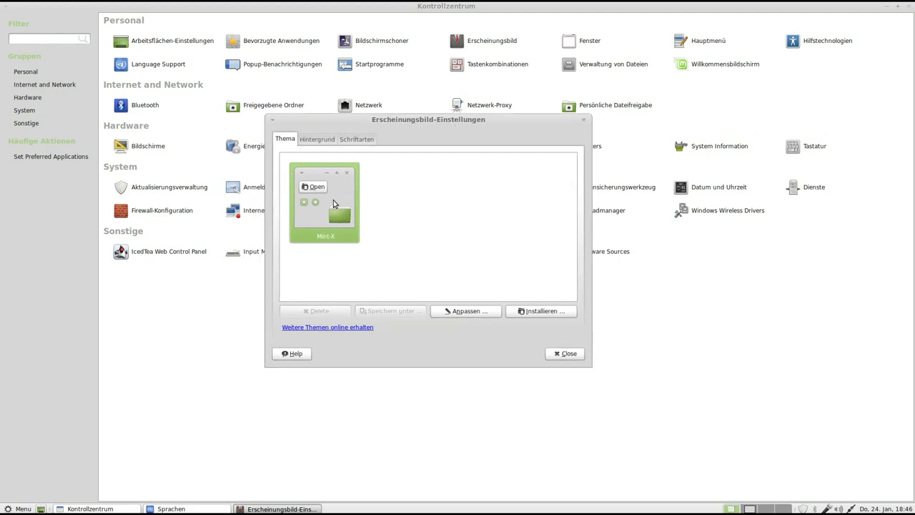
drag(447, 122, 459, 88)
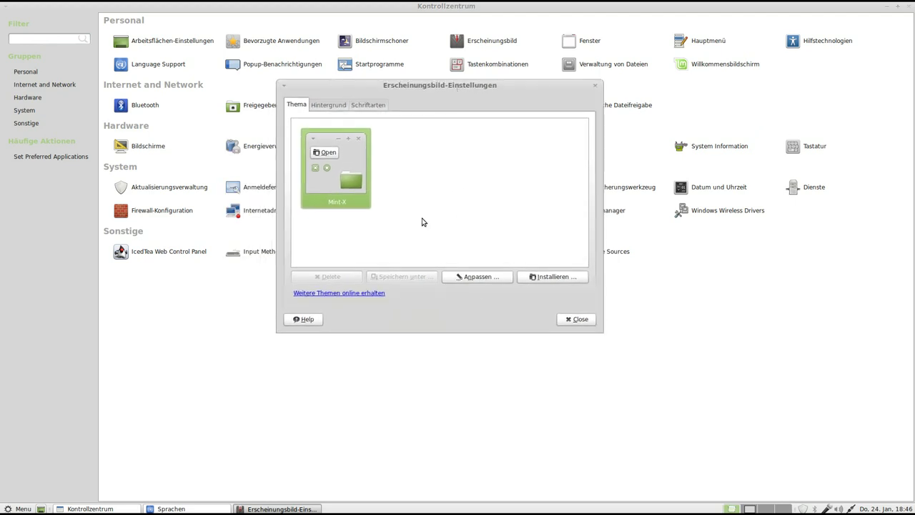
- Open the online source for more themes in Firefox and enlarge the GNOME Art page for readability
click(373, 294)
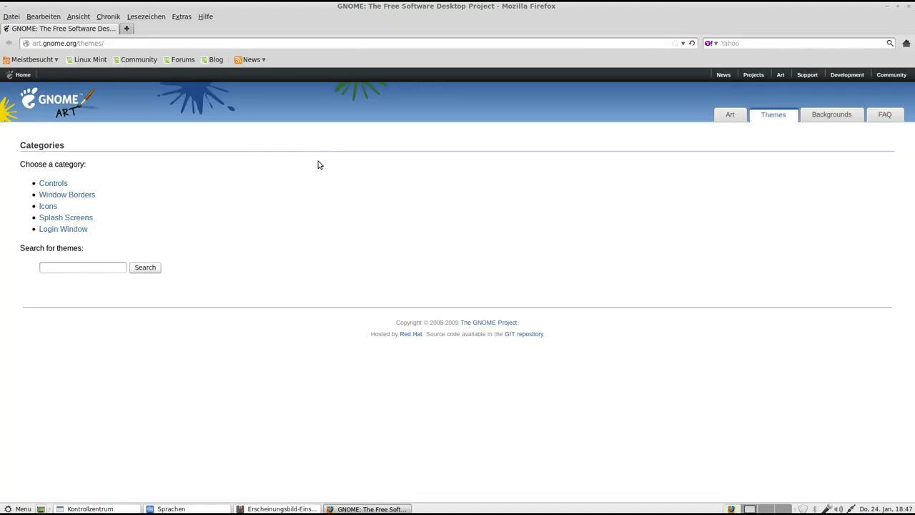
key(ctrl+plus)
key(ctrl+plus)
key(ctrl+plus)
key(ctrl+plus)
key(ctrl+plus)
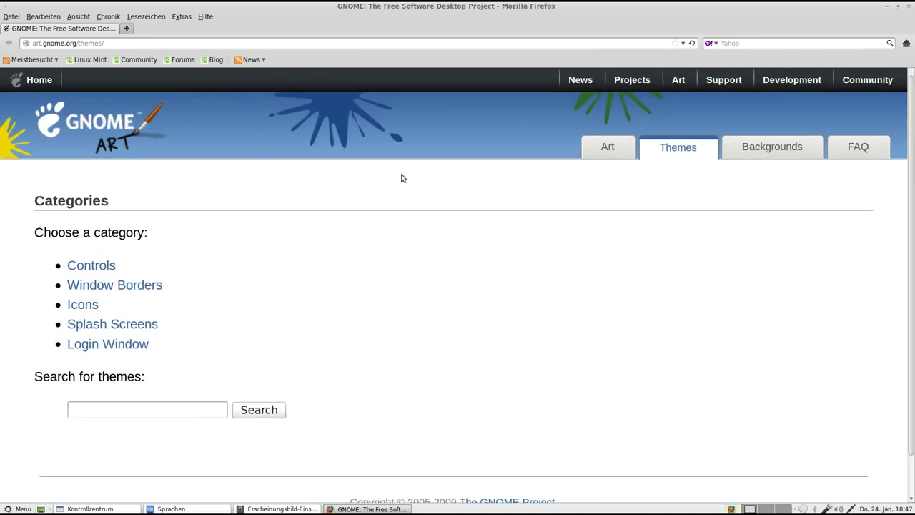
- Browse the Controls category of the GNOME Art themes and return to the category overview
scroll(286, 193, down, 1)
scroll(253, 206, up, 1)
scroll(252, 207, down, 1)
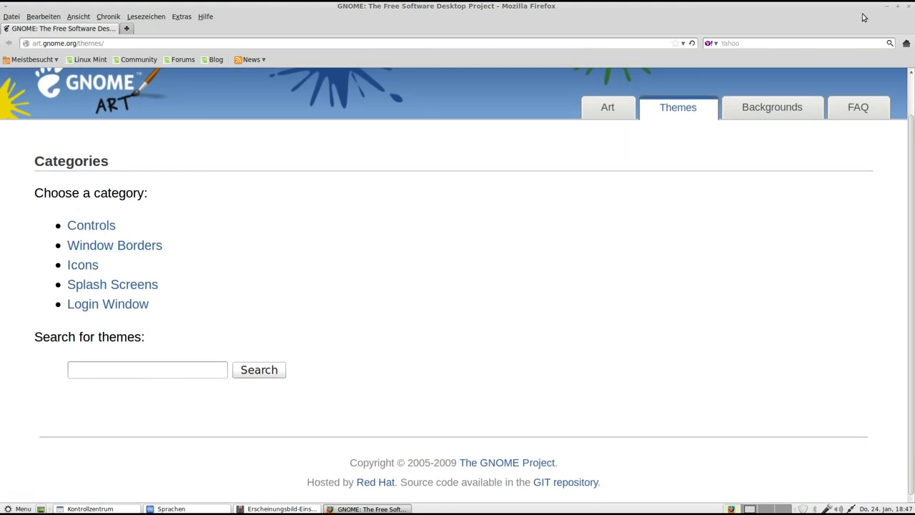
click(92, 226)
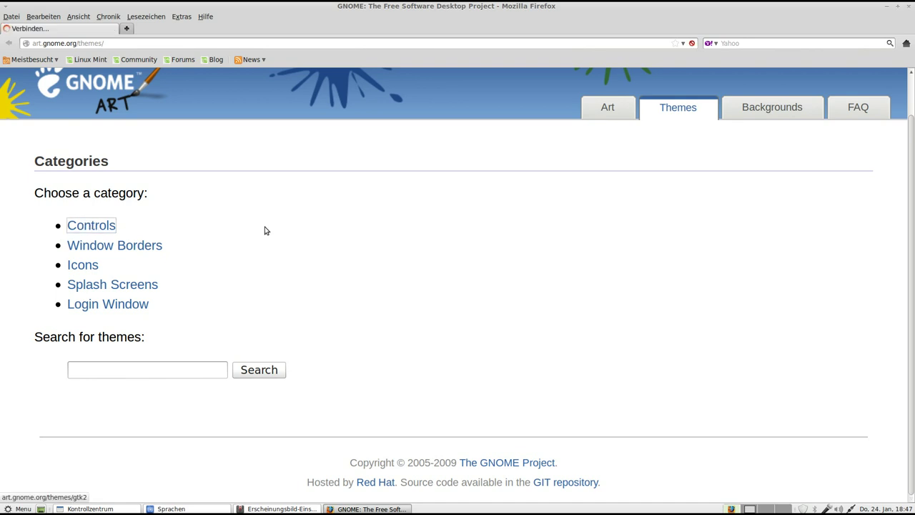
scroll(273, 228, down, 4)
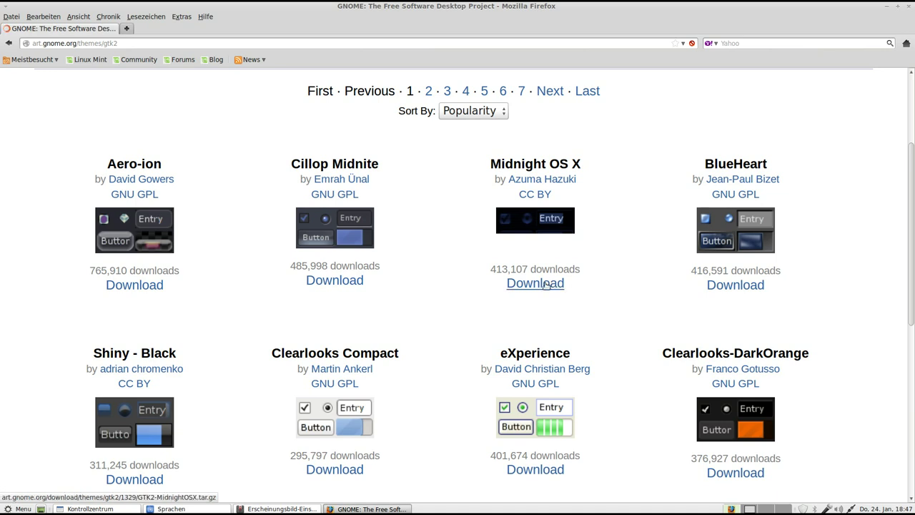
click(14, 47)
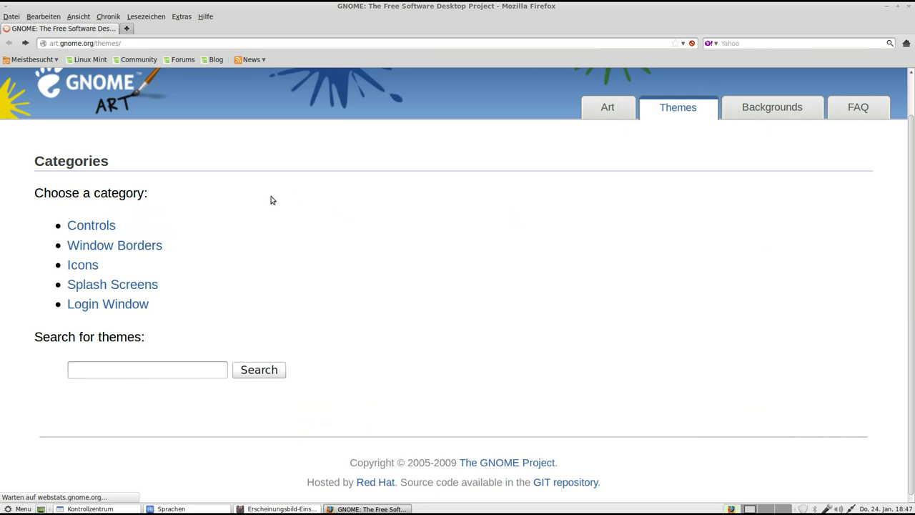
- Open the Icons category and download the Dropline Neu! theme, saving the archive ICON-DroplineNeu.tar.bz2 to disk
click(87, 266)
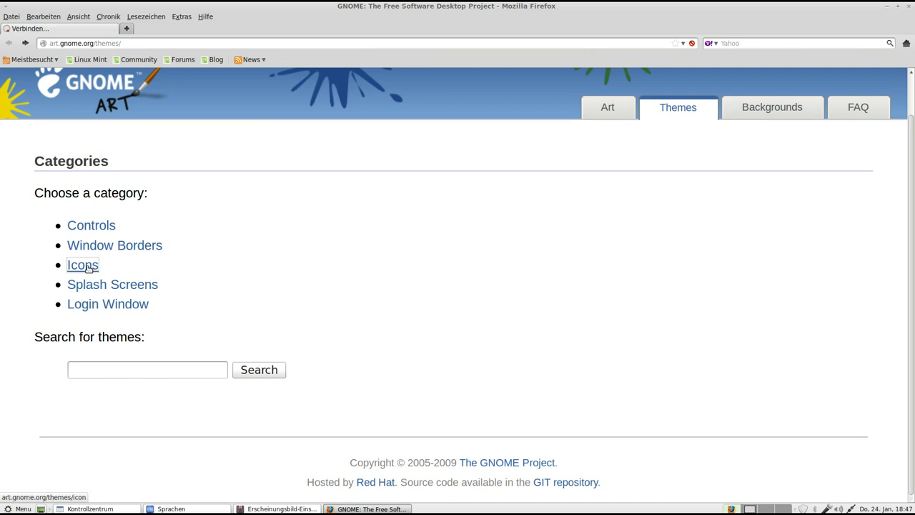
scroll(384, 233, down, 3)
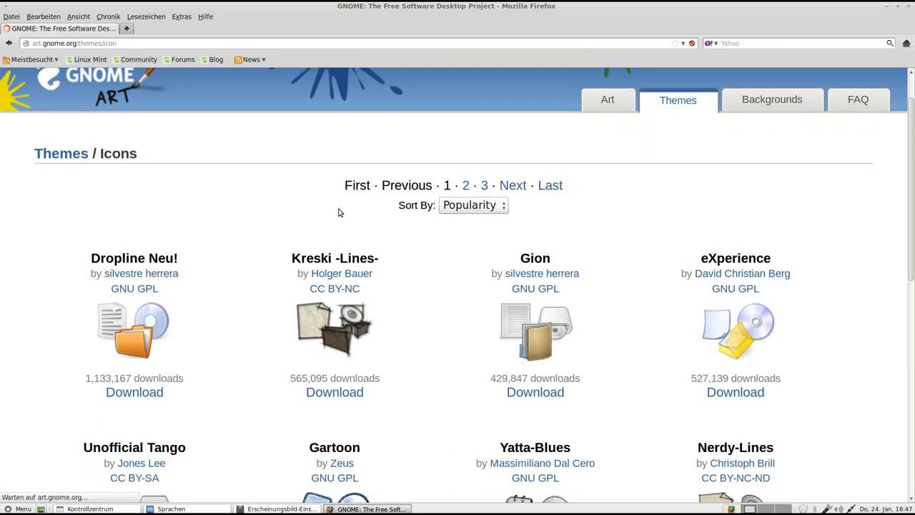
scroll(236, 257, down, 1)
scroll(211, 307, down, 1)
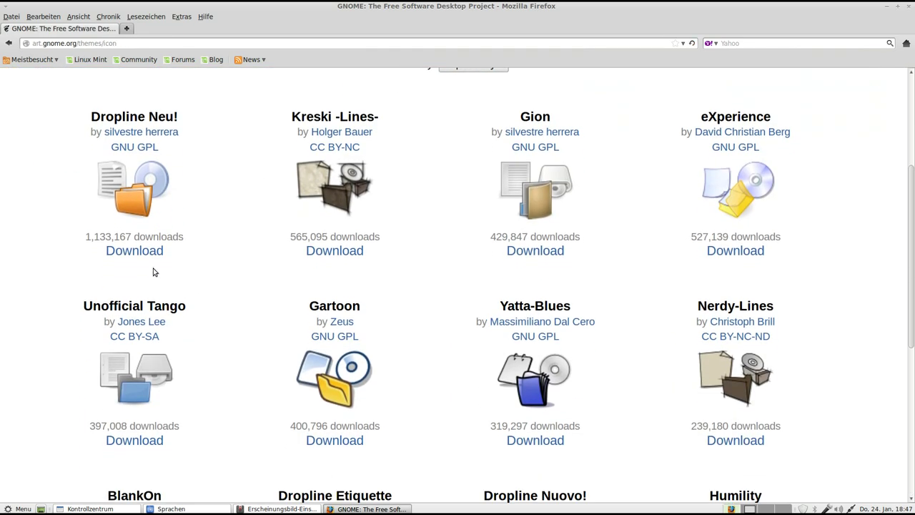
click(145, 253)
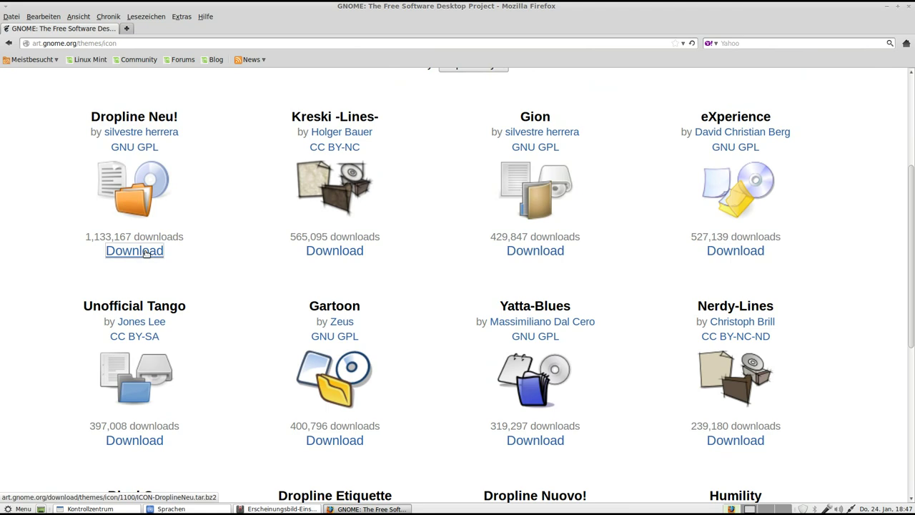
drag(471, 171, 388, 189)
click(329, 281)
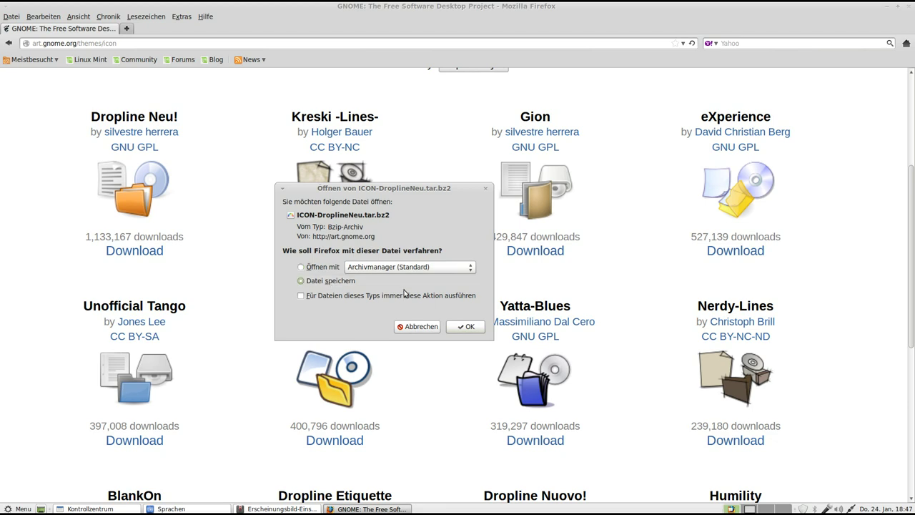
click(472, 328)
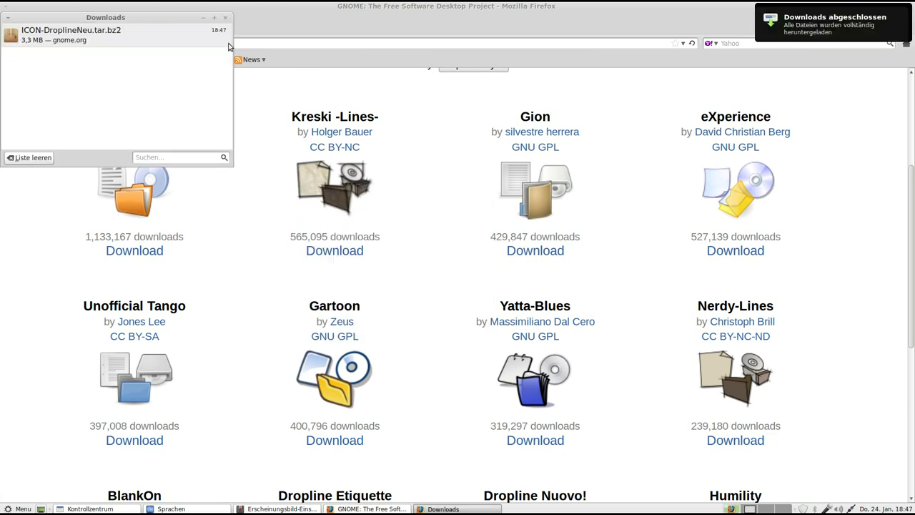
- Show the folder containing the downloaded ICON-DroplineNeu.tar.bz2 and move its window clear of the download list
drag(153, 22, 415, 100)
right_click(327, 112)
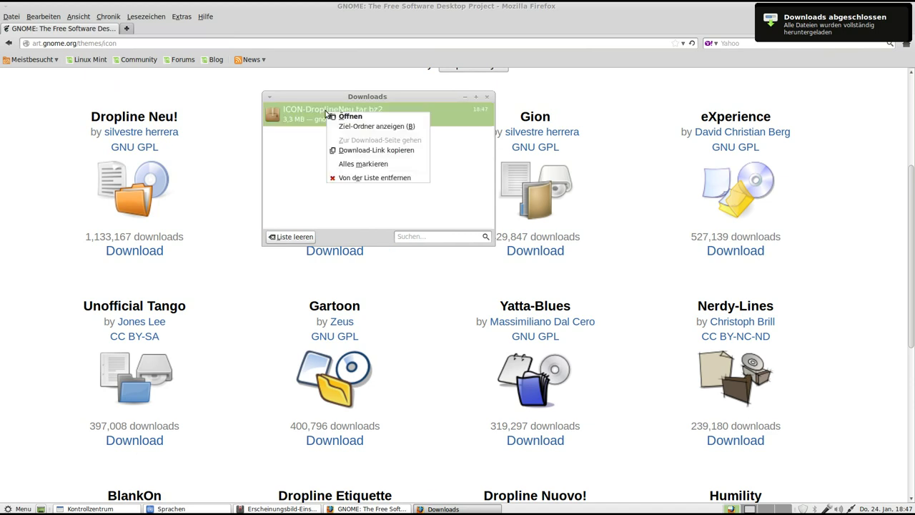
click(395, 126)
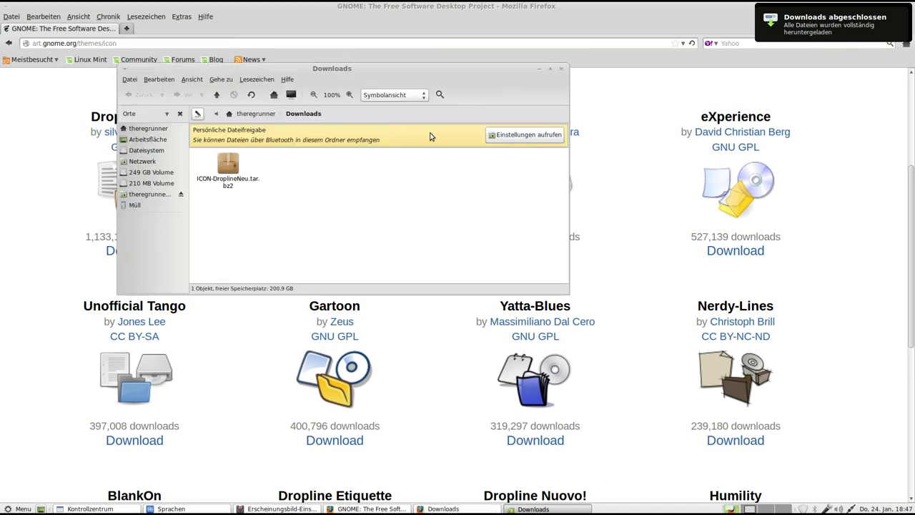
drag(346, 73, 348, 156)
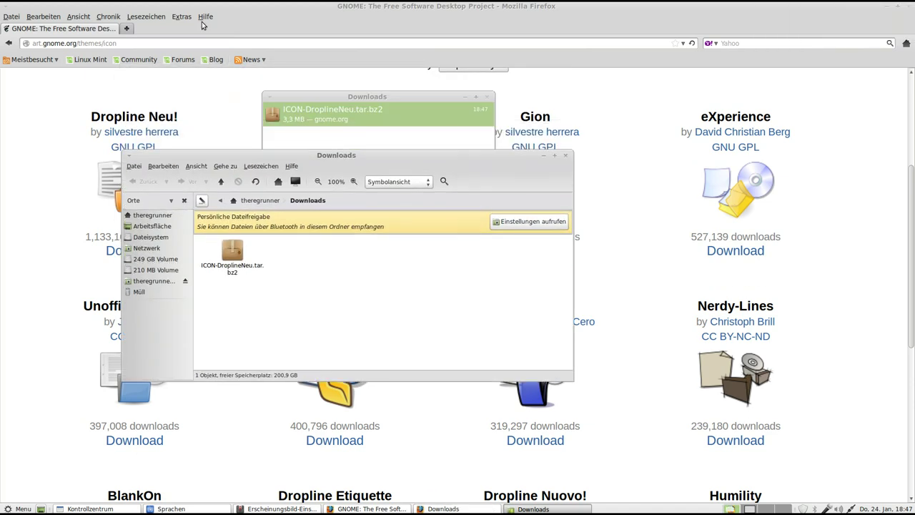
- View Firefox's version information and close it again
click(205, 17)
click(227, 80)
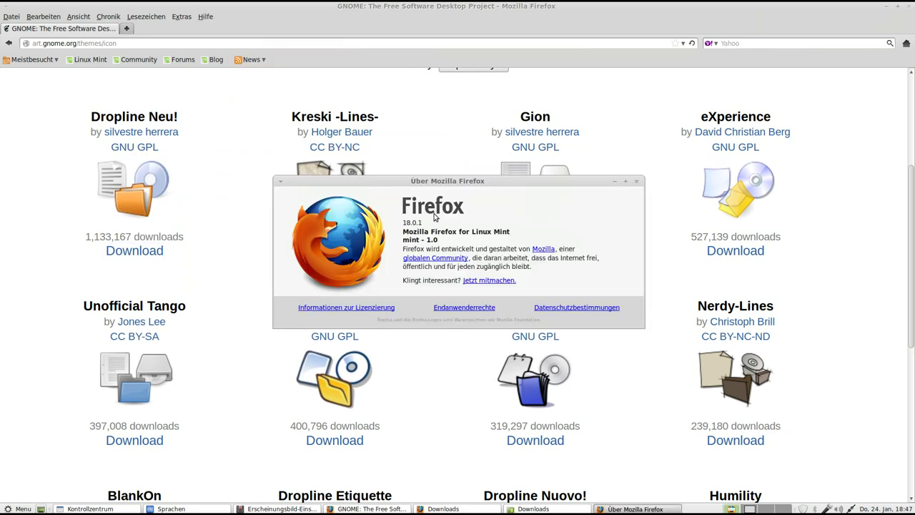
click(636, 181)
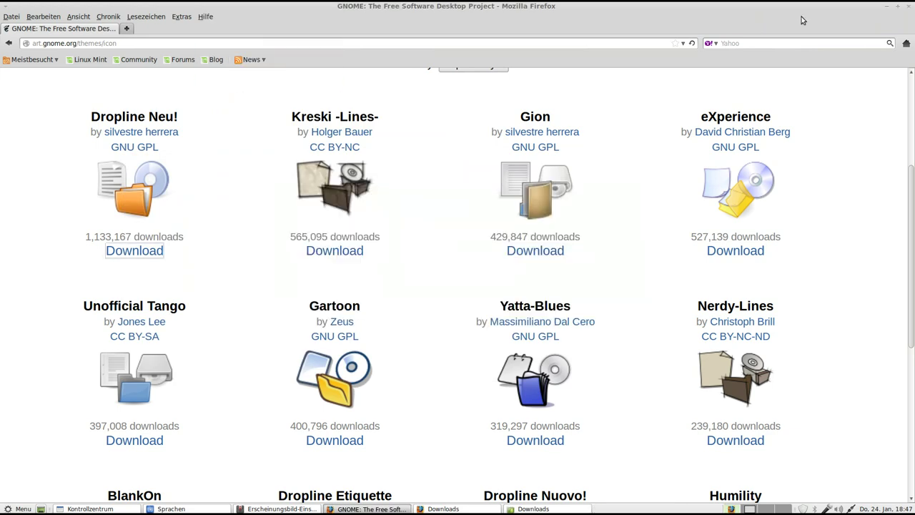
- Minimize Firefox, show the hidden files in the home folder and select the .themes folder
click(888, 7)
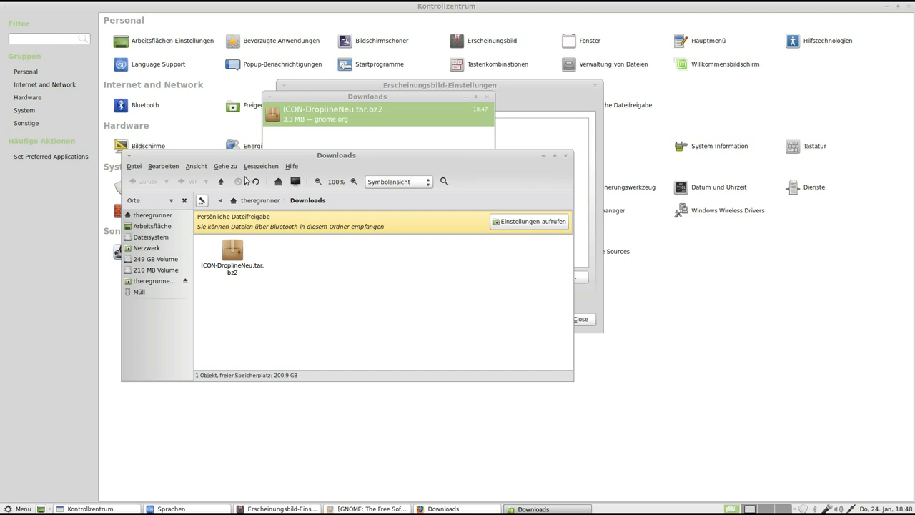
click(260, 200)
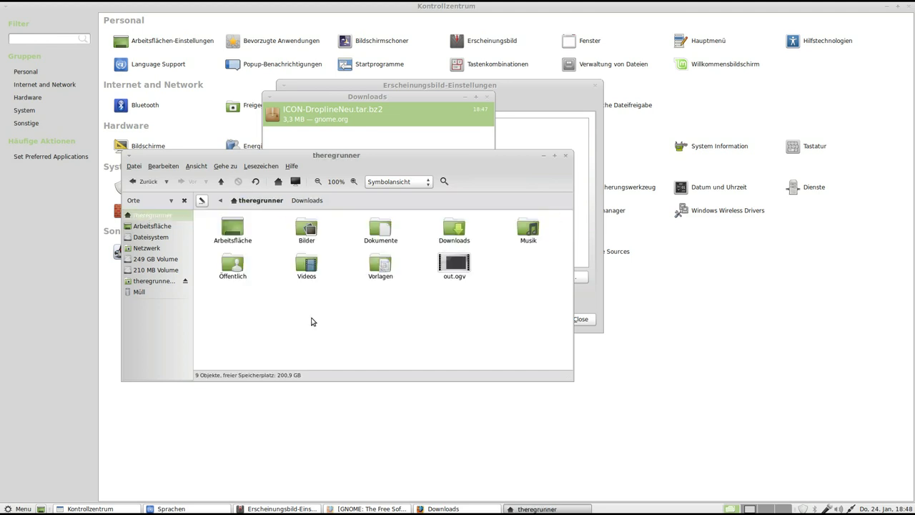
key(ctrl+h)
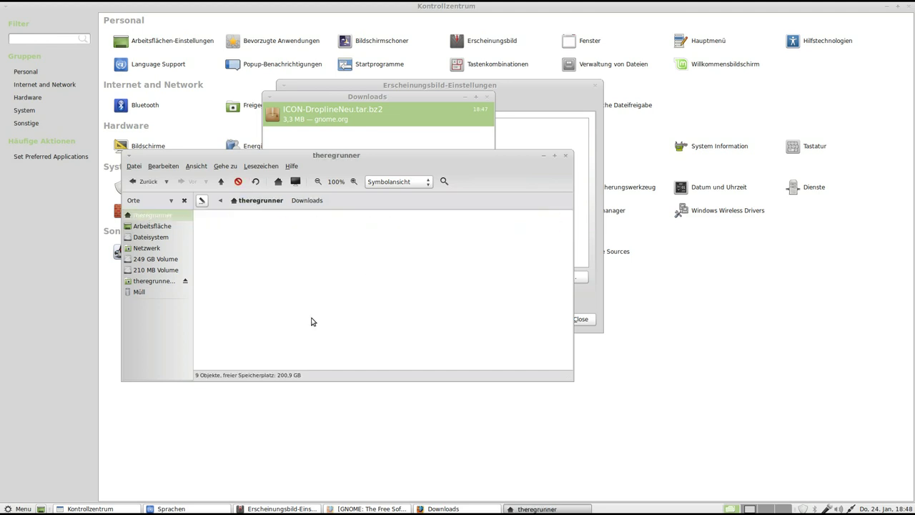
scroll(343, 289, down, 2)
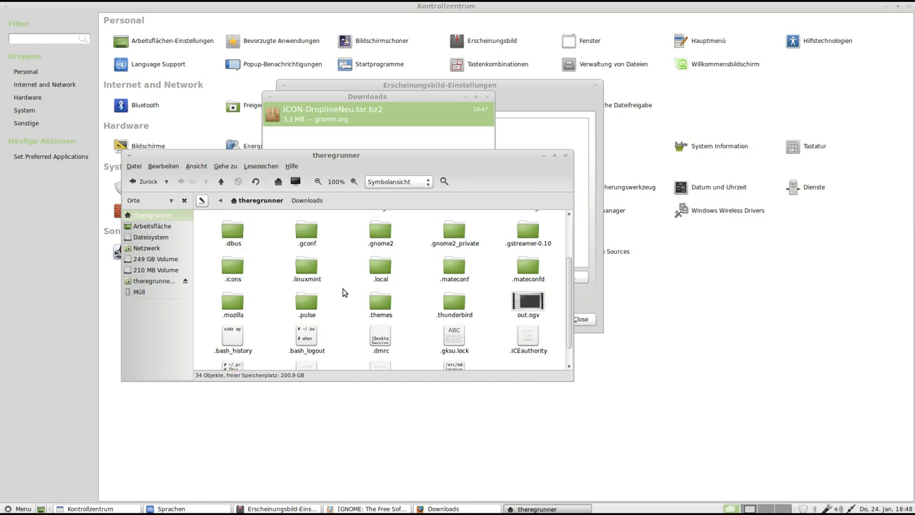
scroll(343, 291, up, 1)
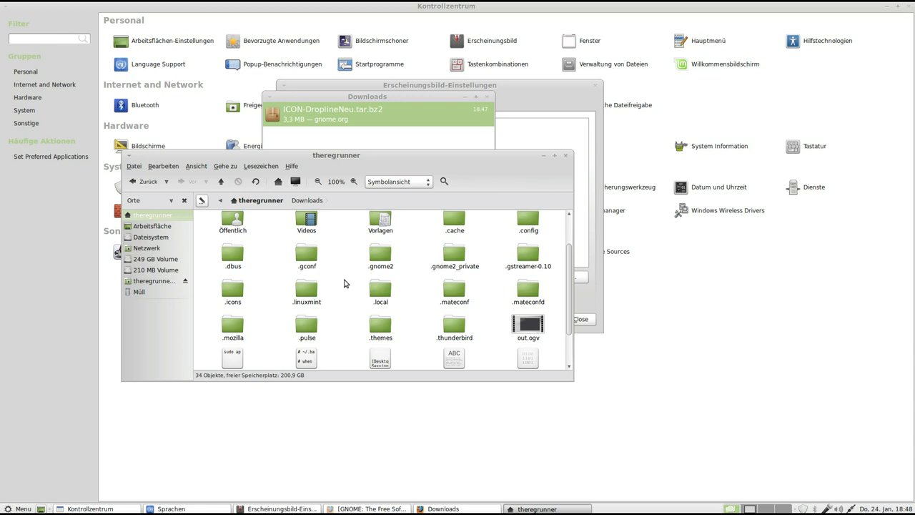
click(394, 330)
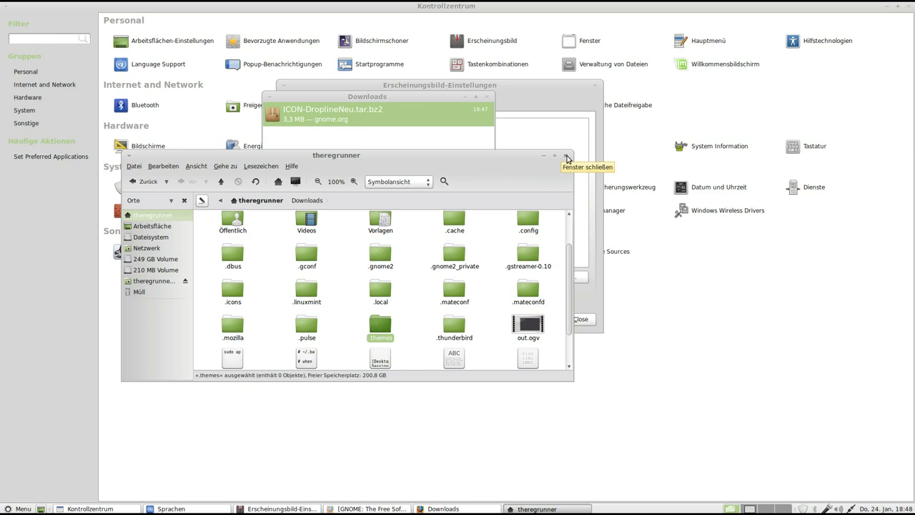
- Go to the root of the file system and open the usr folder
click(152, 237)
click(455, 337)
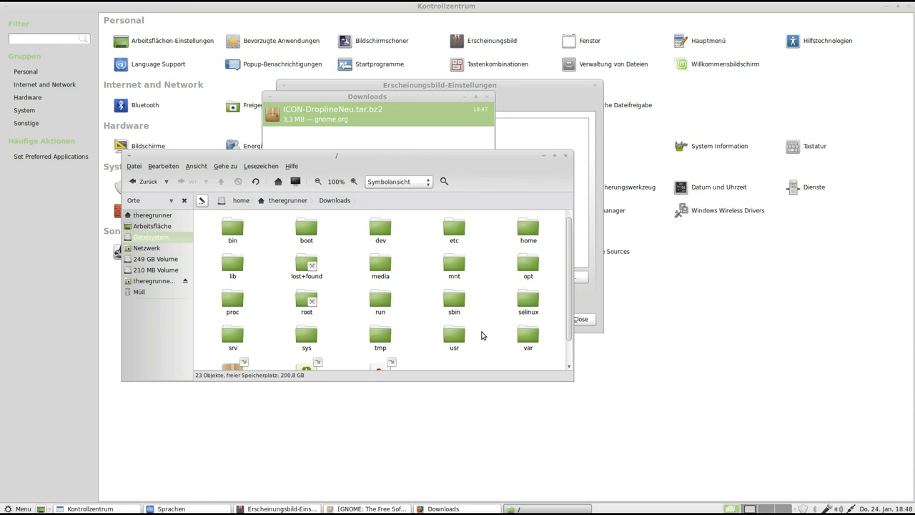
click(454, 338)
drag(178, 153, 193, 167)
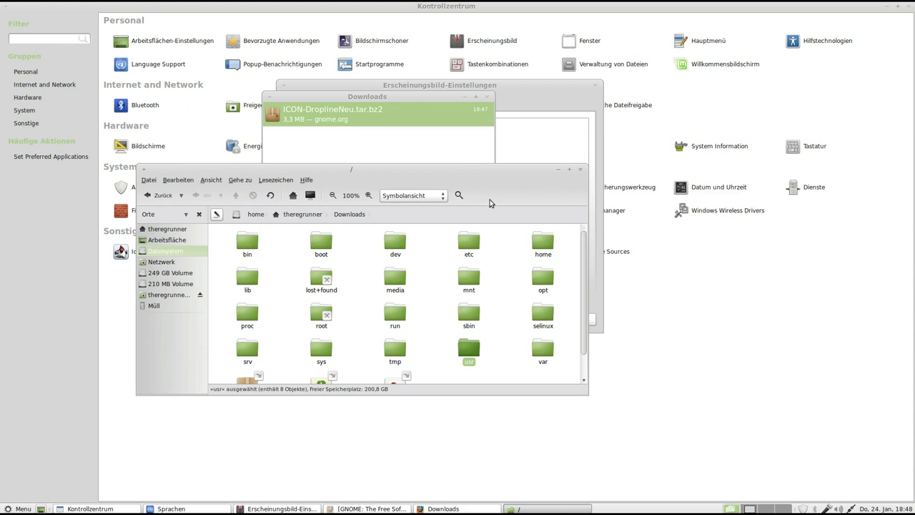
drag(457, 170, 477, 174)
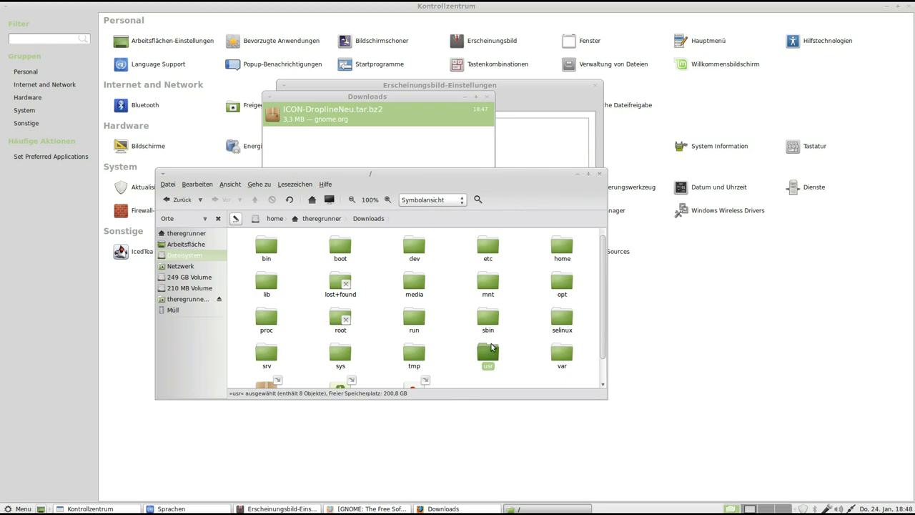
click(168, 187)
click(183, 237)
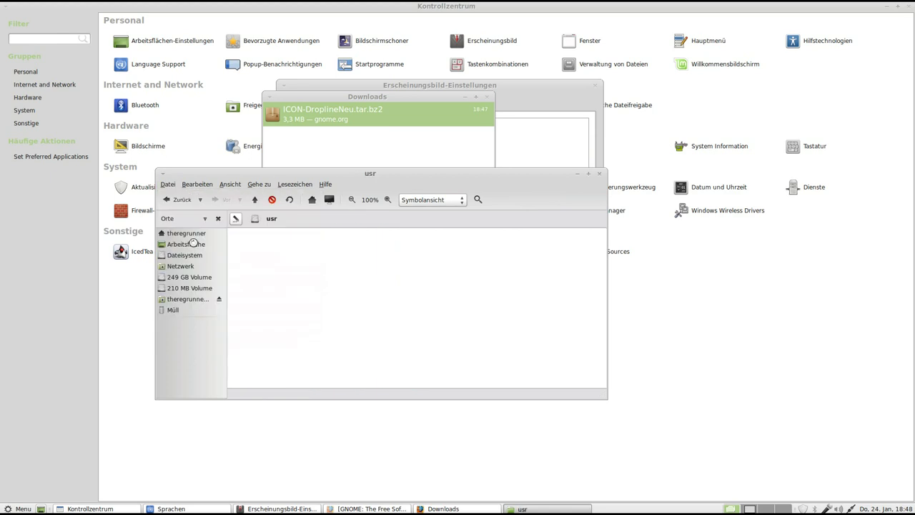
- Open the share folder inside usr and enlarge the file manager window to show more of its contents
click(341, 283)
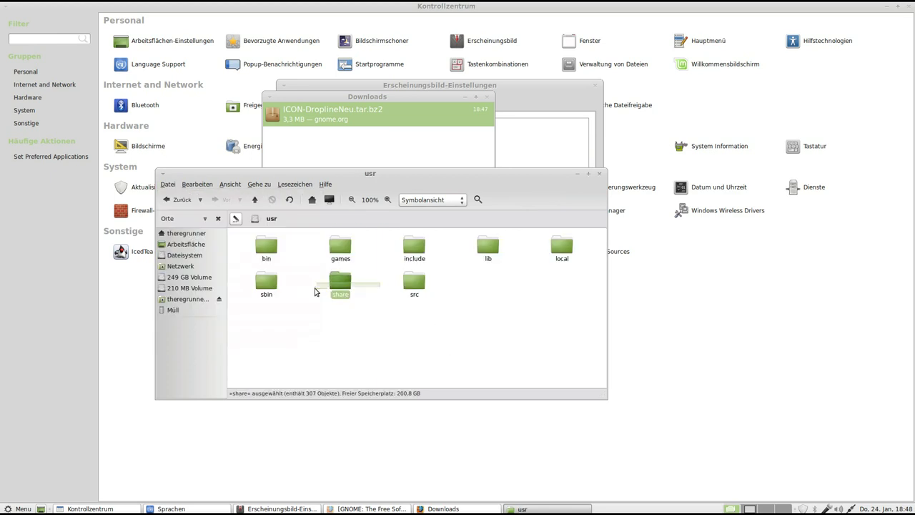
click(160, 186)
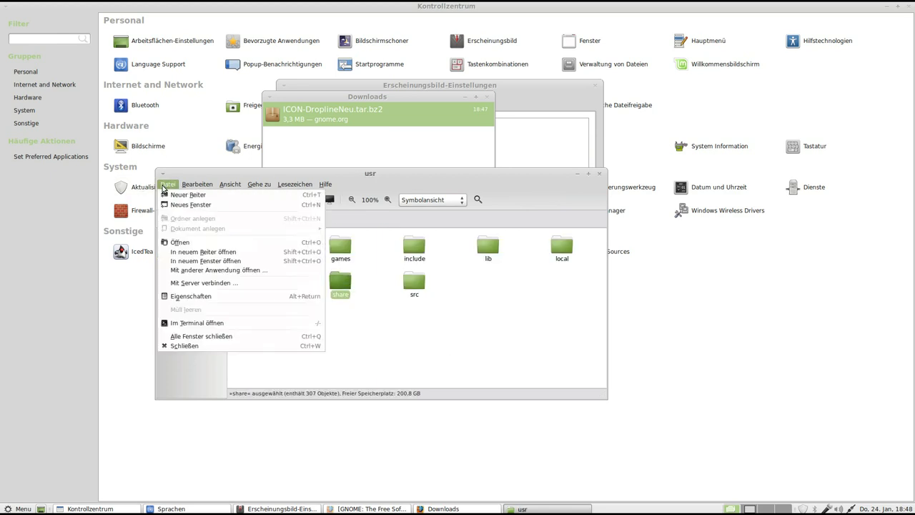
click(183, 238)
drag(359, 178, 381, 72)
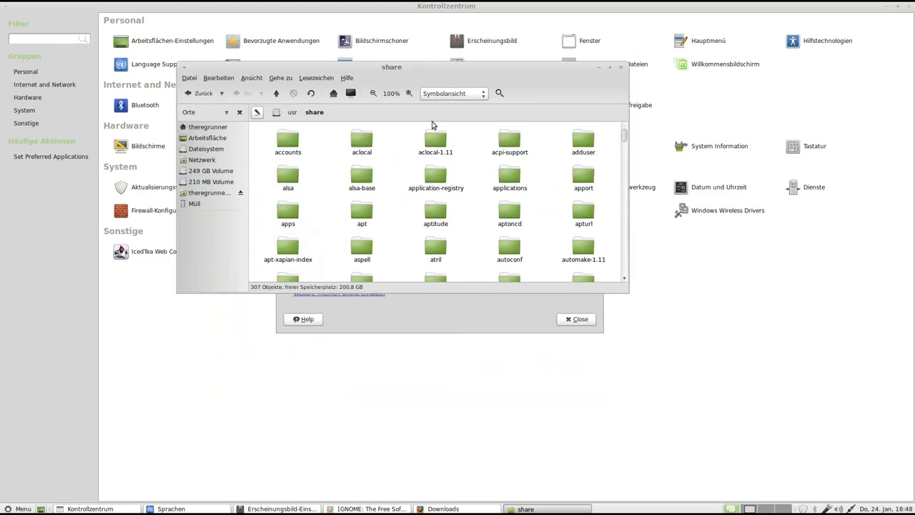
drag(629, 296, 702, 458)
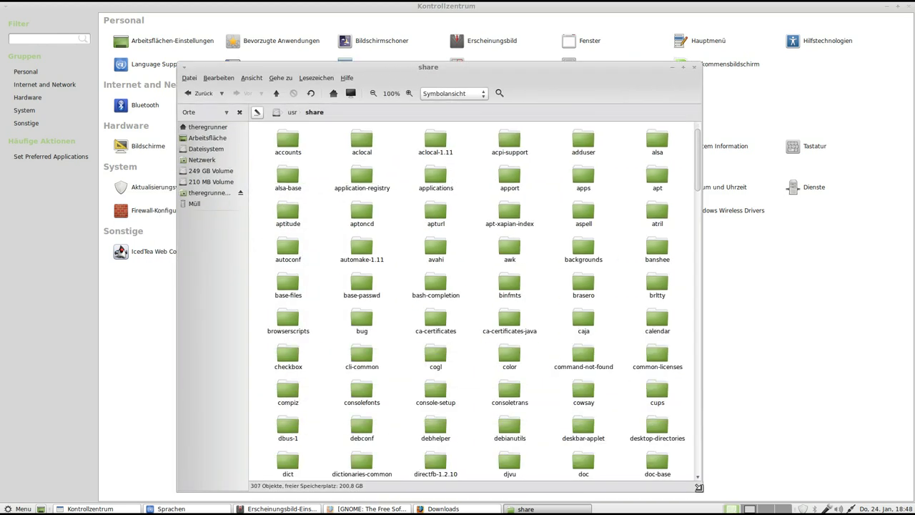
drag(559, 65, 554, 42)
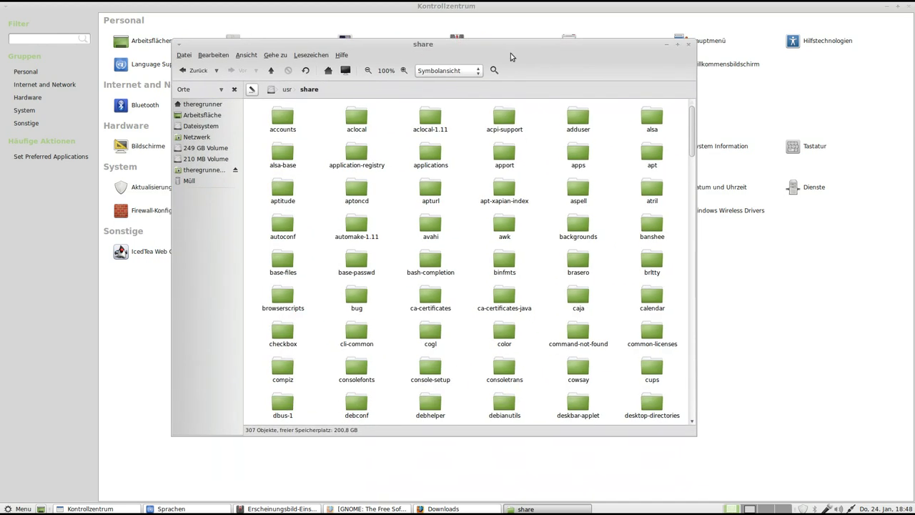
- View the file manager's version and copyright information and close it
click(342, 55)
click(350, 75)
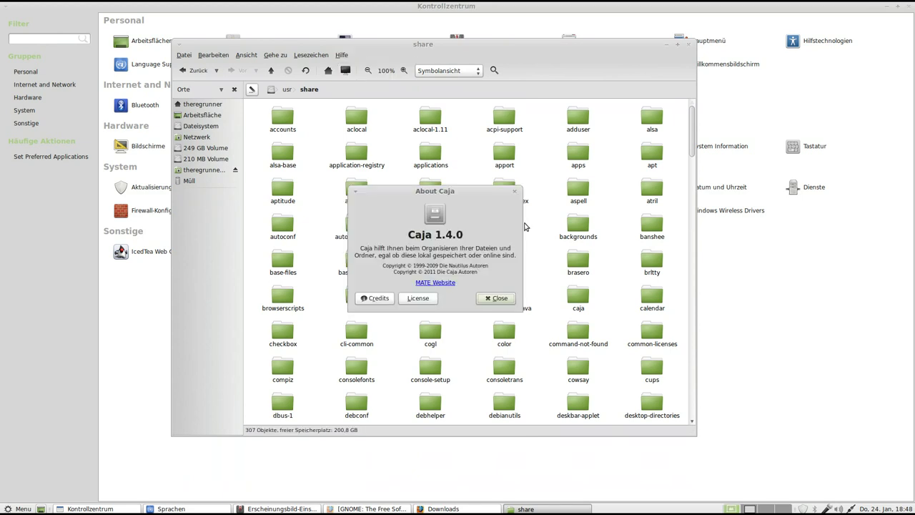
drag(451, 235, 461, 251)
drag(383, 264, 489, 273)
click(469, 266)
click(497, 297)
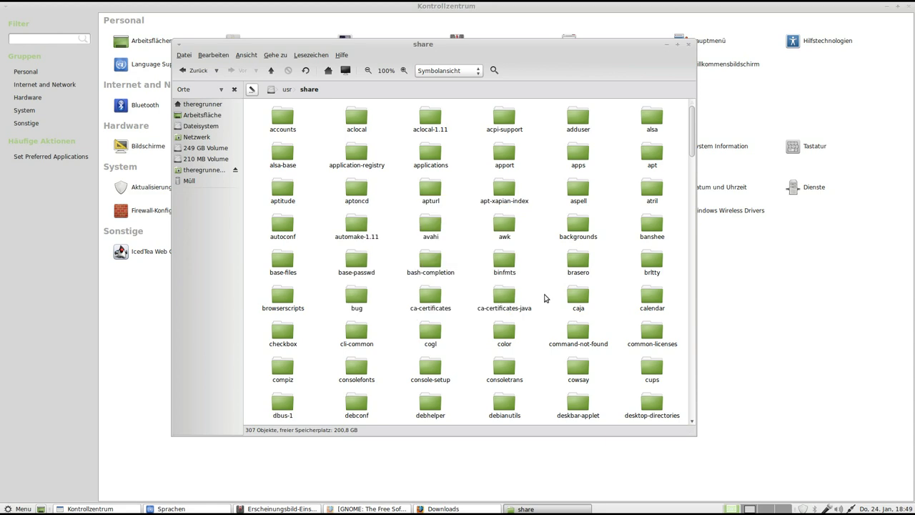
- Look through the folders in /usr/share down to the themes folder and close the file manager window
scroll(558, 277, down, 1)
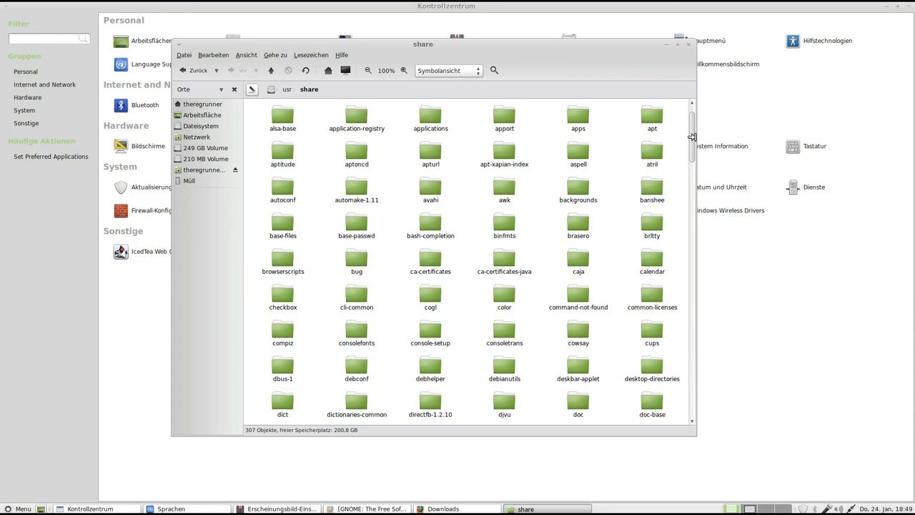
drag(693, 135, 692, 379)
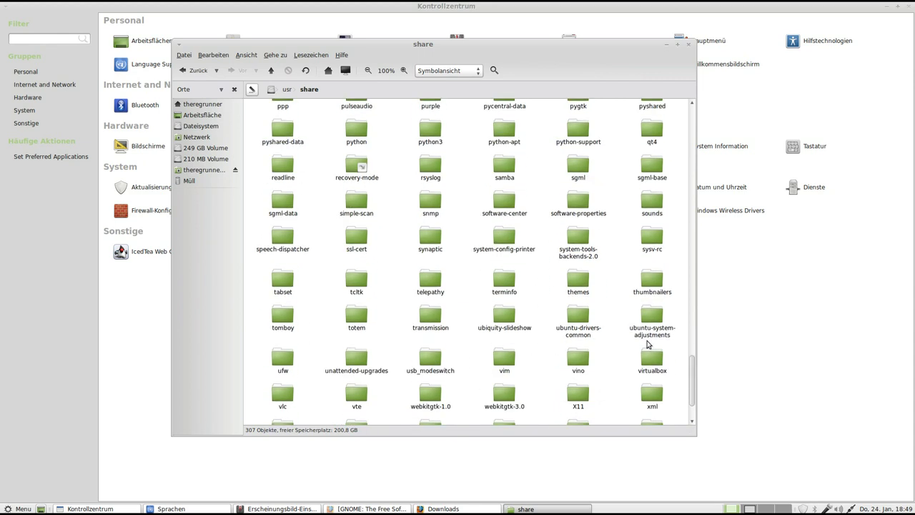
key(space)
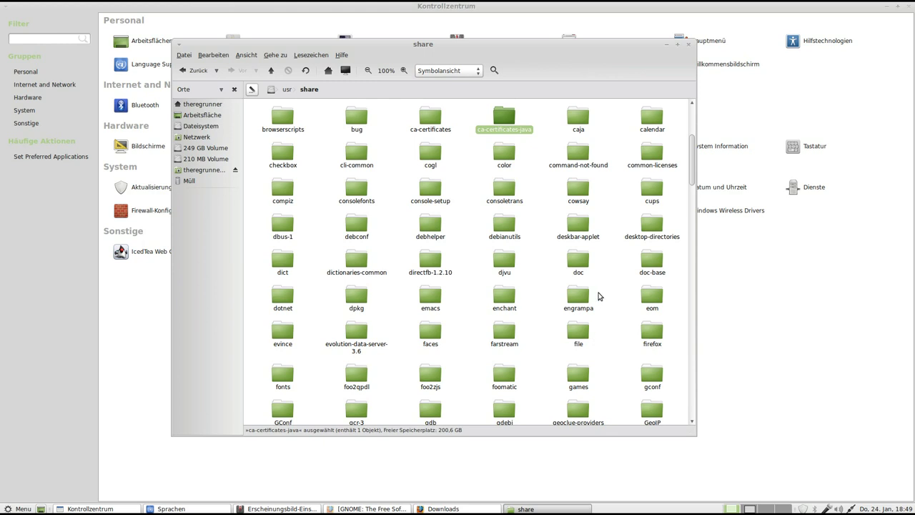
scroll(602, 296, down, 4)
click(686, 46)
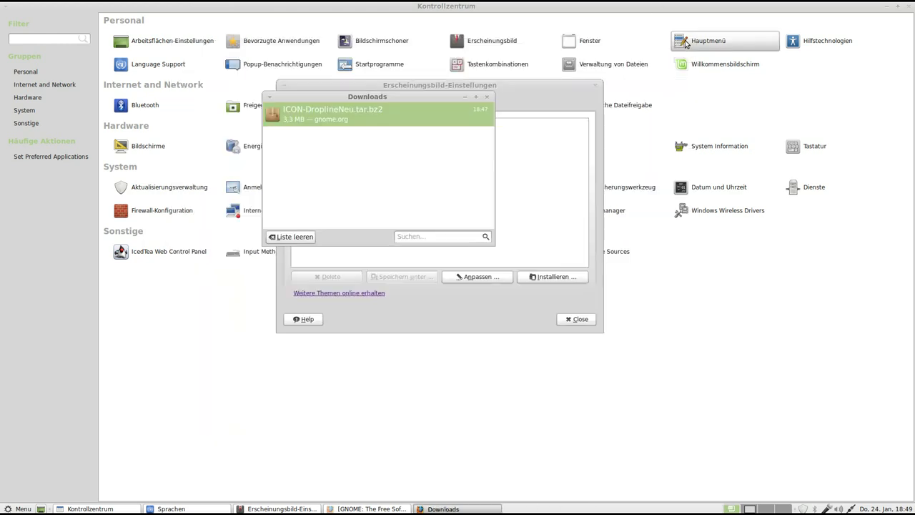
- Close all remaining windows: Downloads, Erscheinungsbild-Einstellungen, Kontrollzentrum, Sprachen and the minimized GNOME browser page
click(488, 100)
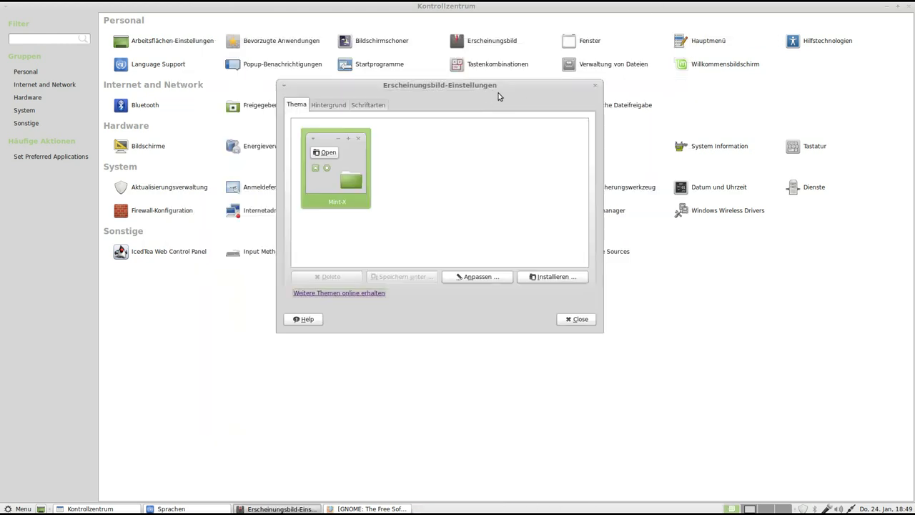
click(579, 138)
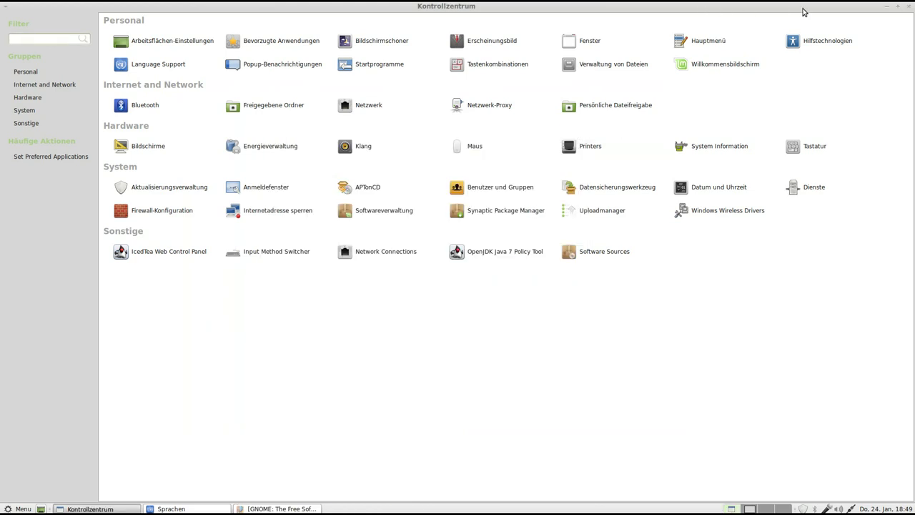
click(910, 7)
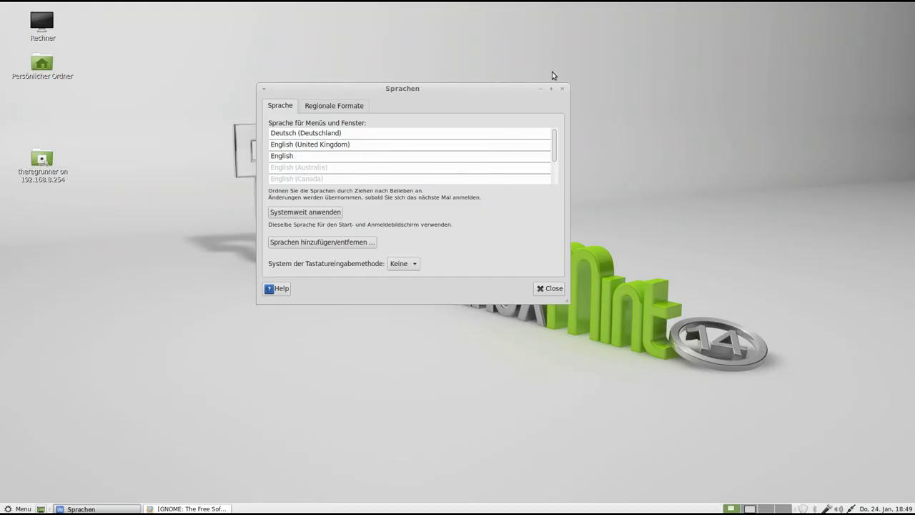
click(563, 90)
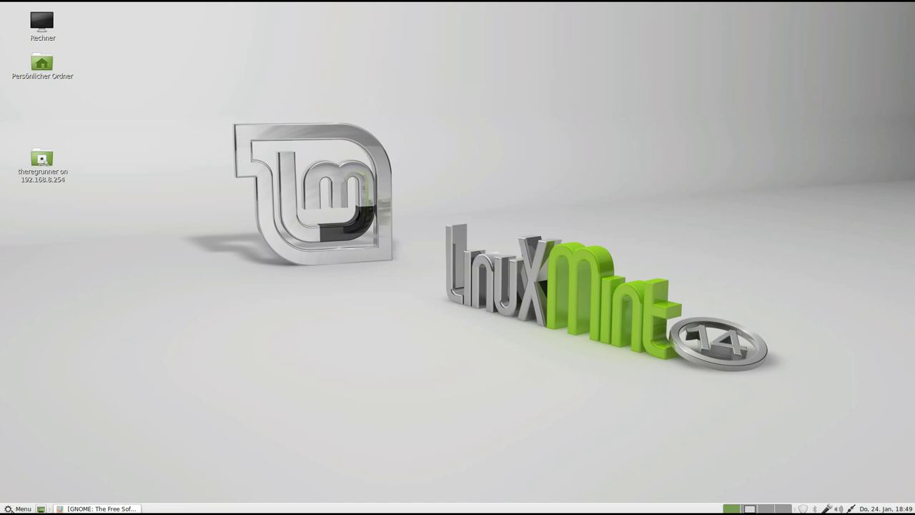
right_click(115, 509)
click(109, 494)
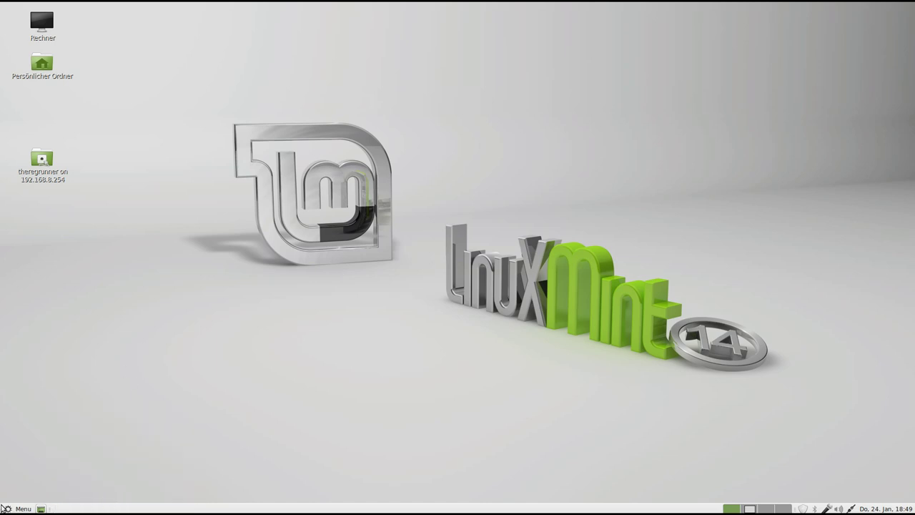
- Review the installed applications in the Grafik, Internet and Multimedia categories
click(3, 507)
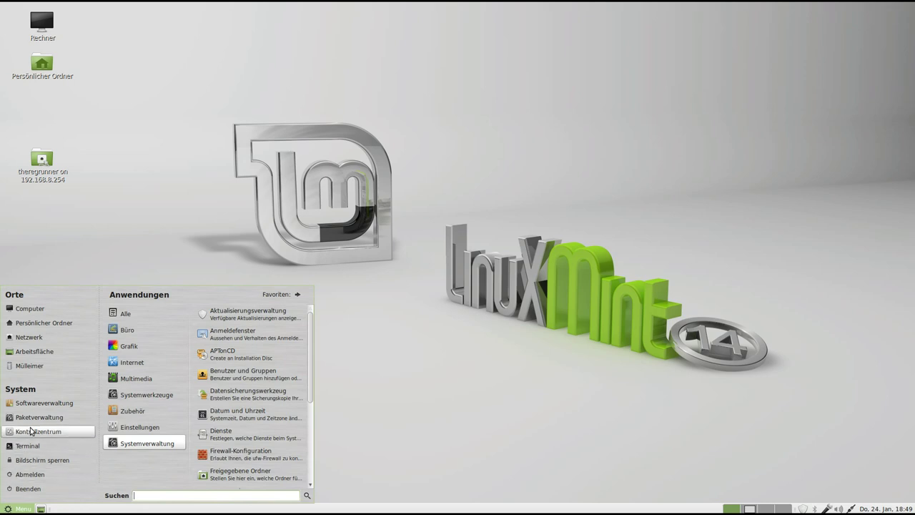
mouse_move(138, 348)
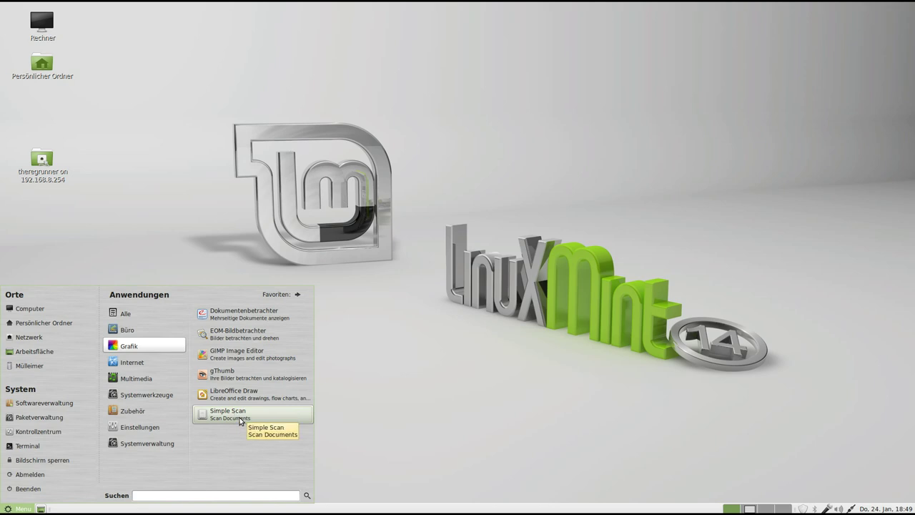
mouse_move(150, 363)
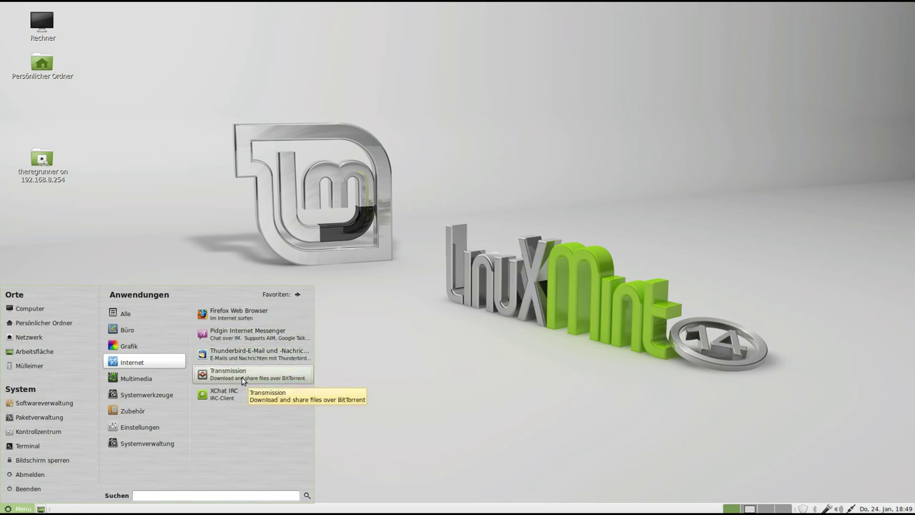
mouse_move(144, 384)
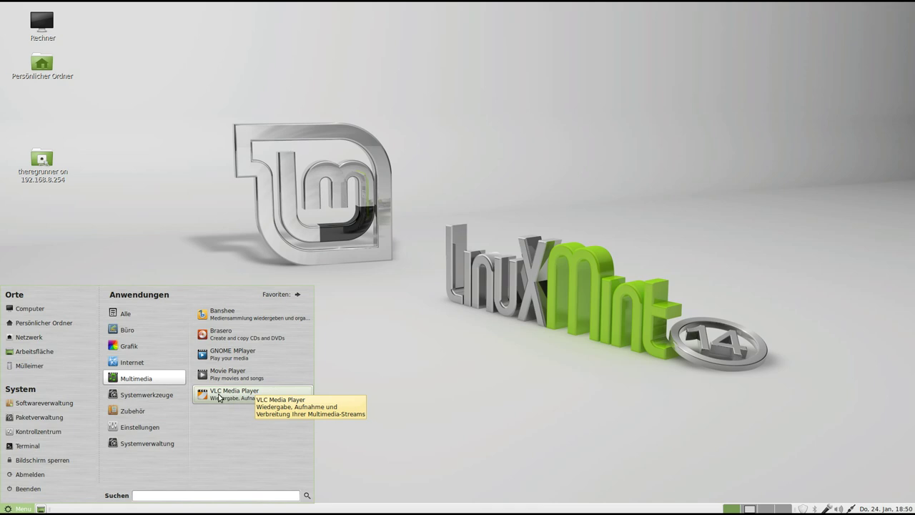
- Open Systemüberwachung from the Systemwerkzeuge category, view its process list and system information, and close it
mouse_move(159, 398)
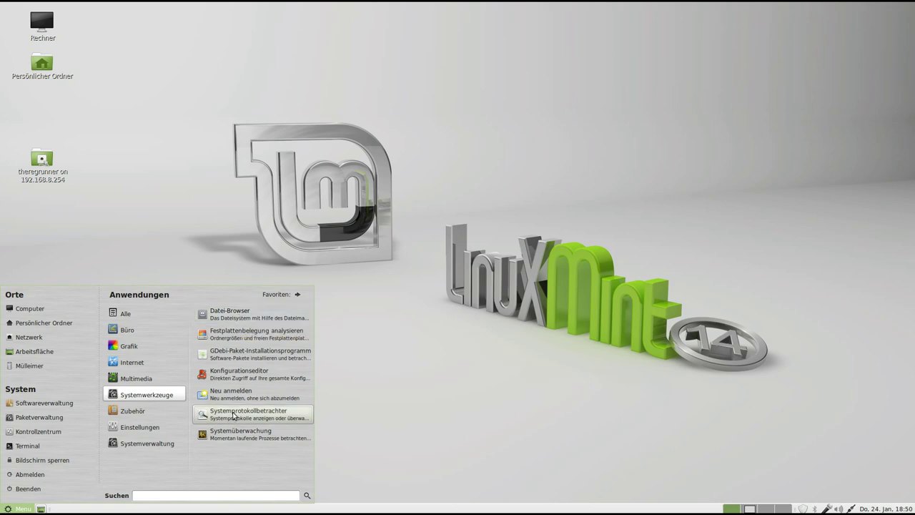
click(256, 431)
drag(380, 85, 349, 98)
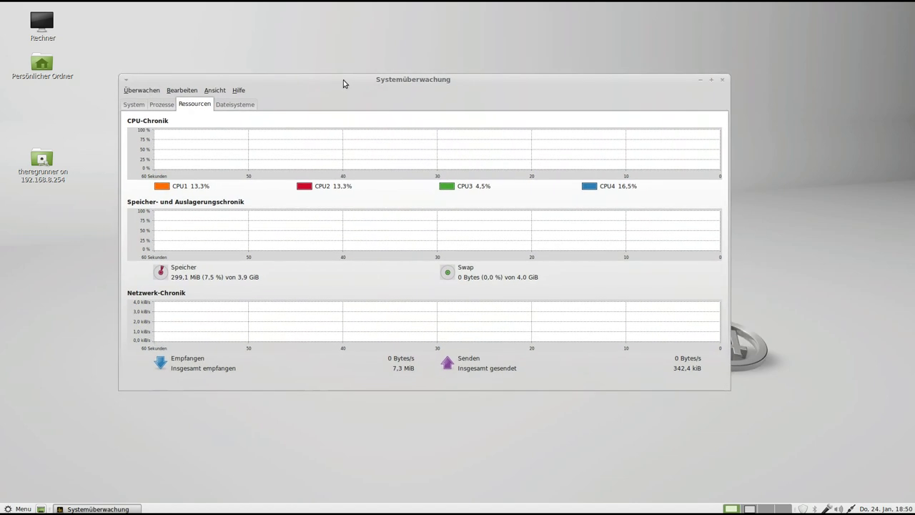
click(161, 105)
click(136, 105)
drag(293, 85, 322, 58)
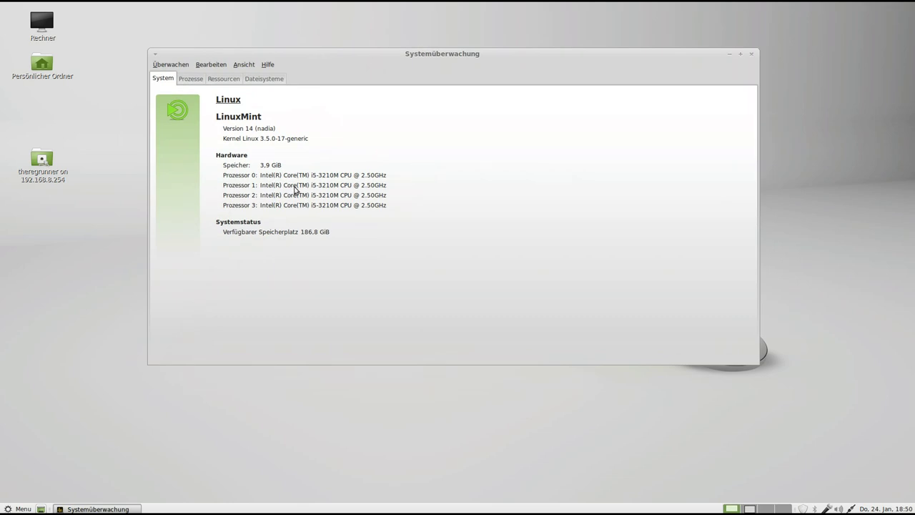
drag(374, 54, 362, 80)
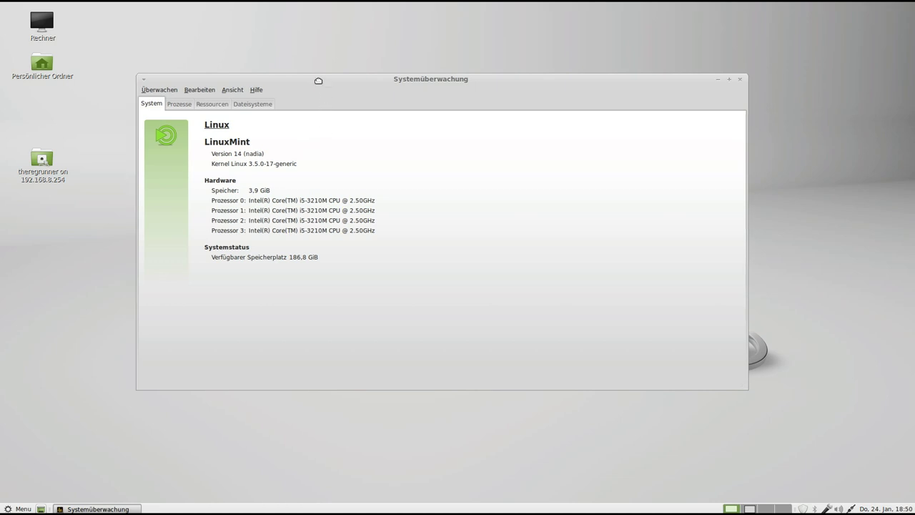
drag(318, 80, 317, 96)
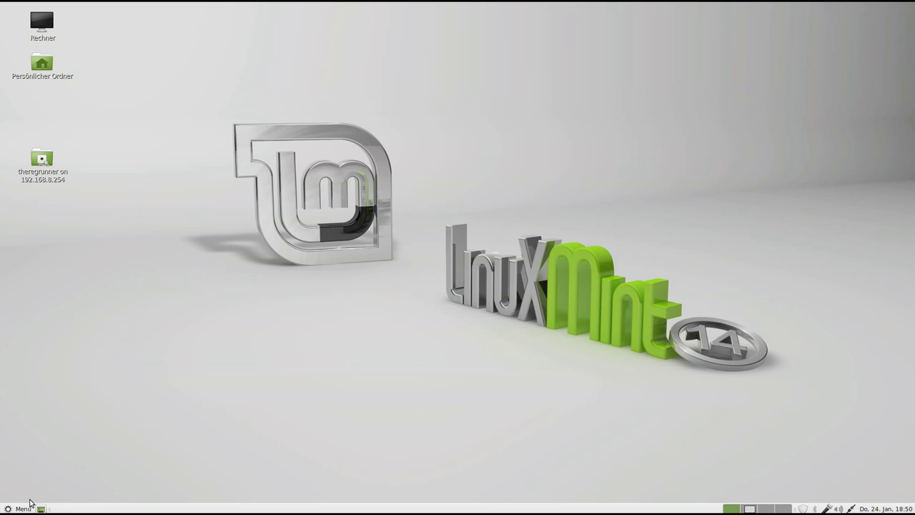
- Open the Konfigurationseditor from Systemwerkzeuge, view its version information and close that dialog
click(20, 508)
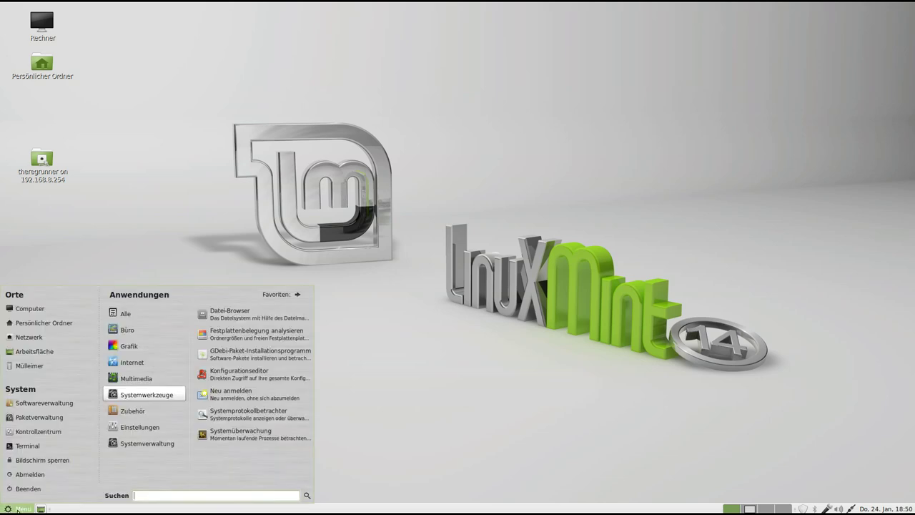
click(243, 381)
drag(216, 82, 335, 81)
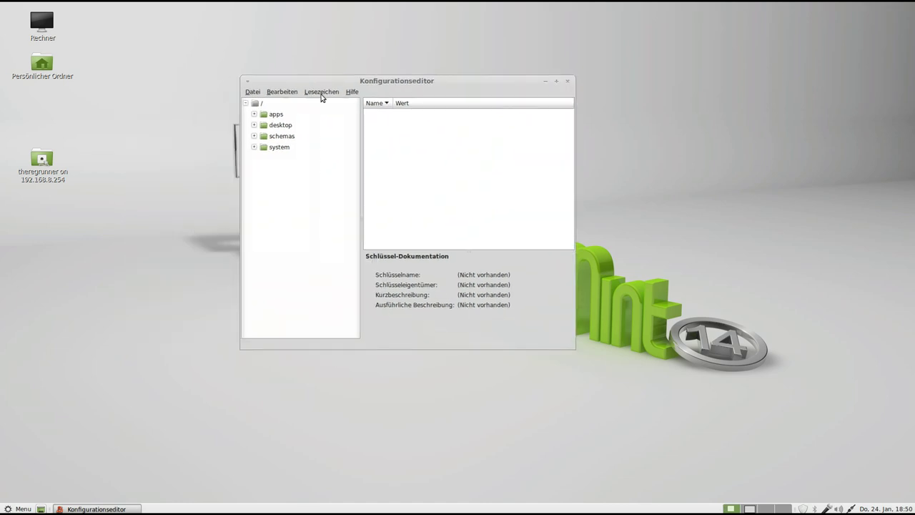
click(353, 92)
click(359, 112)
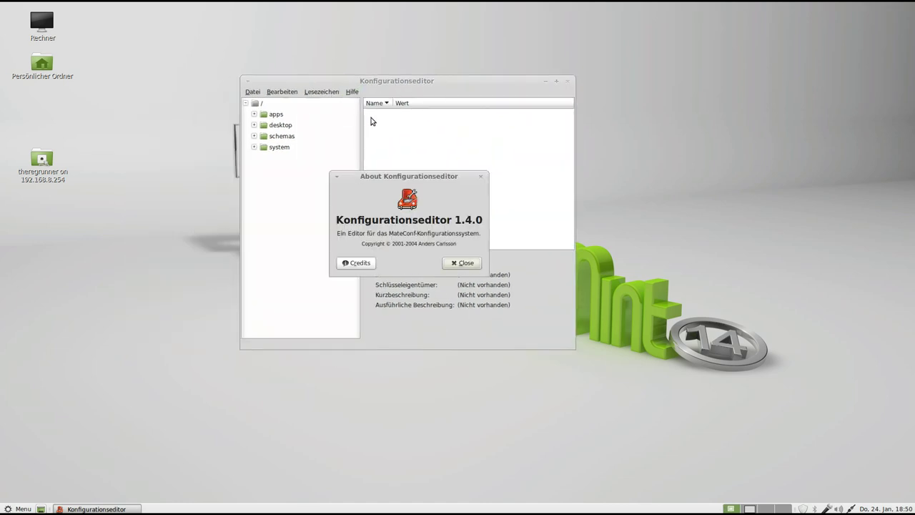
drag(403, 176, 364, 215)
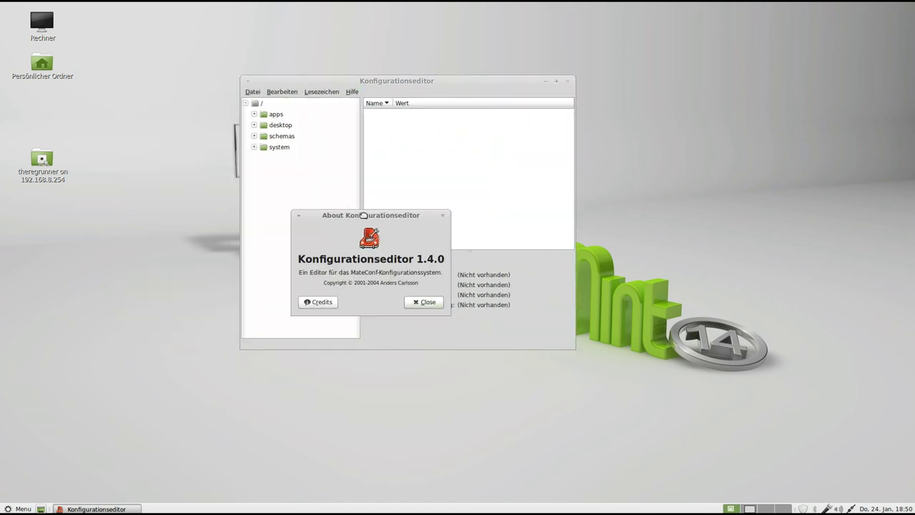
click(443, 215)
- Enlarge the Konfigurationseditor window in width and height and reposition it on the desktop
drag(394, 86, 368, 87)
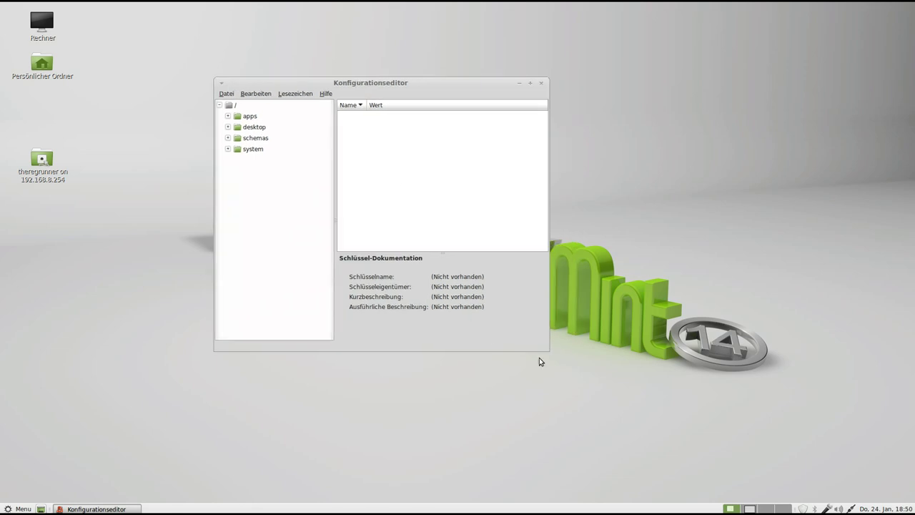
drag(543, 347, 774, 411)
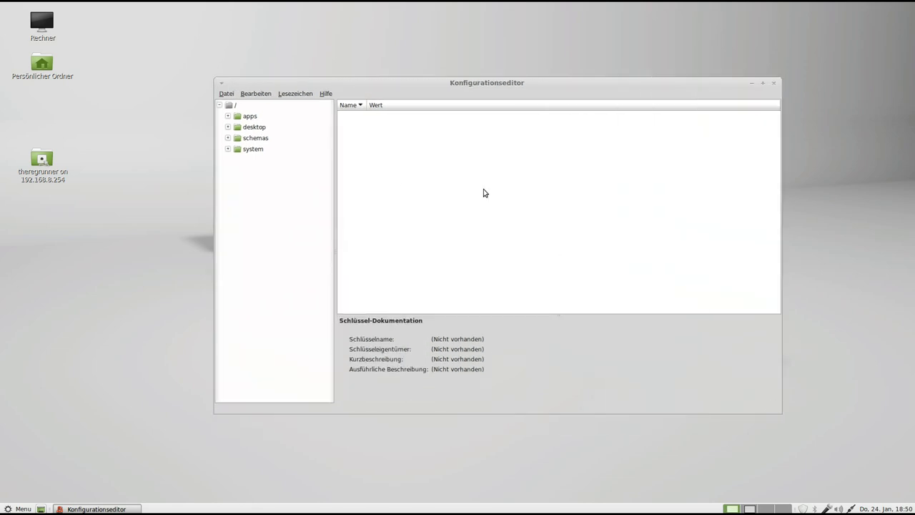
drag(468, 82, 421, 71)
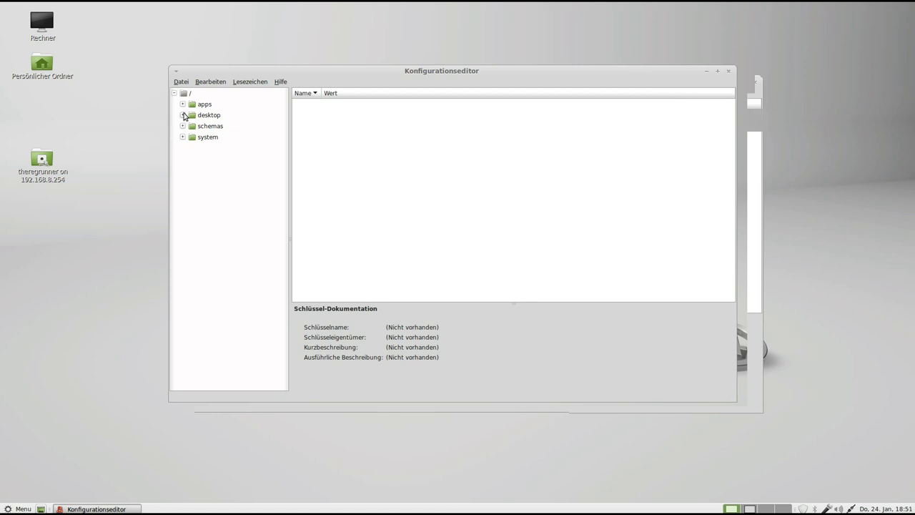
drag(234, 69, 223, 64)
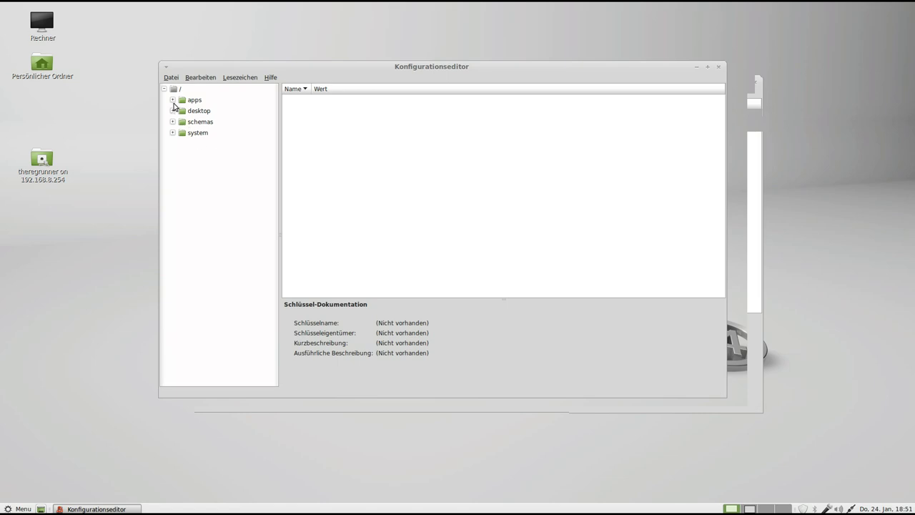
- Inspect the apps branch of the configuration tree and its panel subfolders, and collapse apps again
click(172, 100)
scroll(242, 214, down, 3)
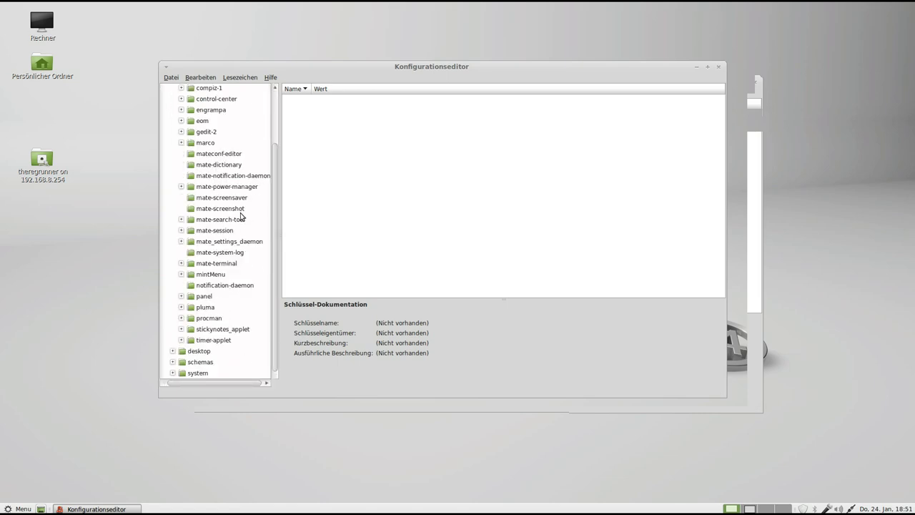
click(180, 296)
scroll(226, 304, down, 2)
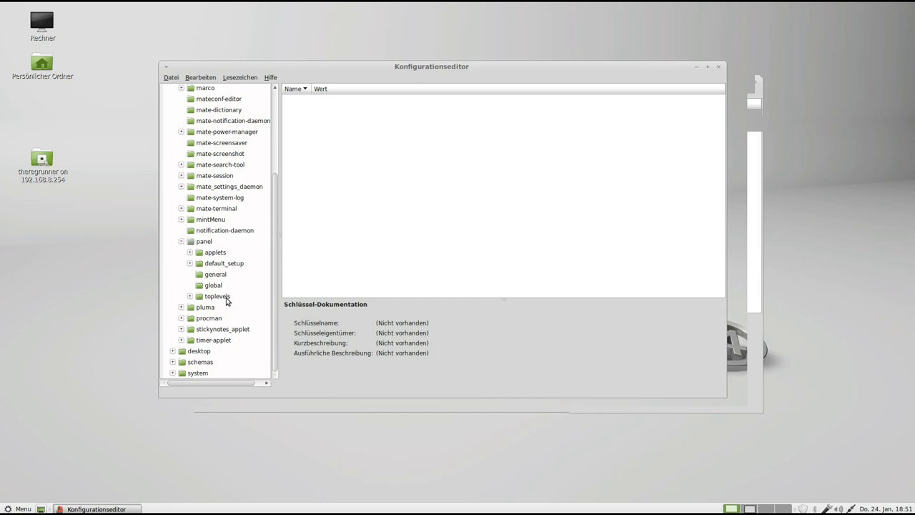
scroll(215, 250, up, 4)
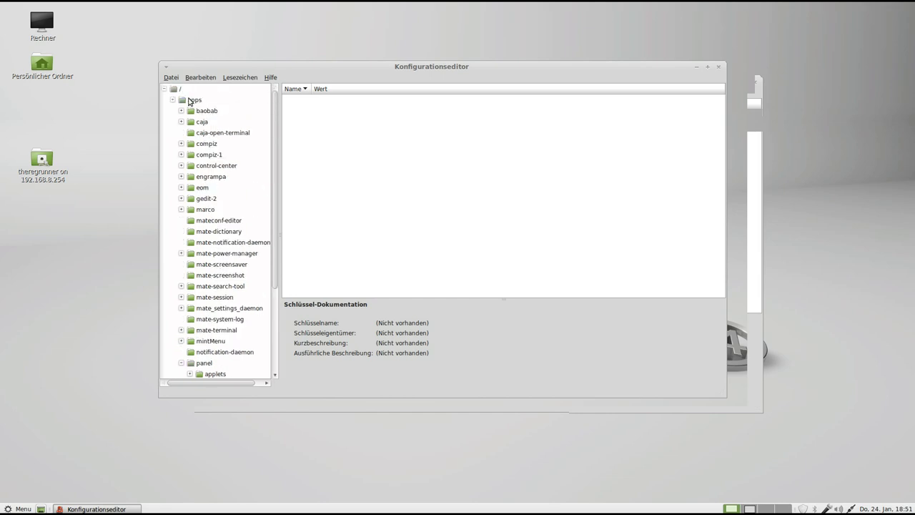
click(173, 100)
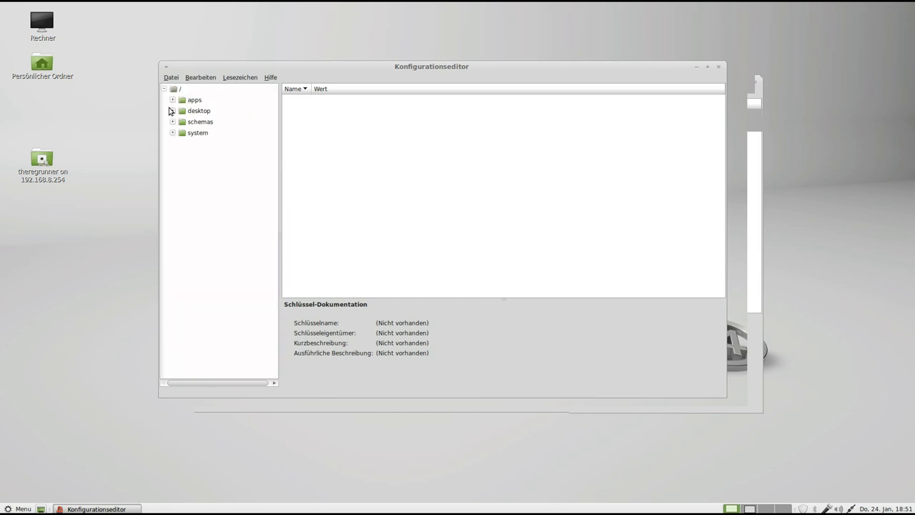
- Examine the schemas, desktop and apps branches of the configuration tree and close the Konfigurationseditor
click(172, 122)
click(172, 122)
click(172, 111)
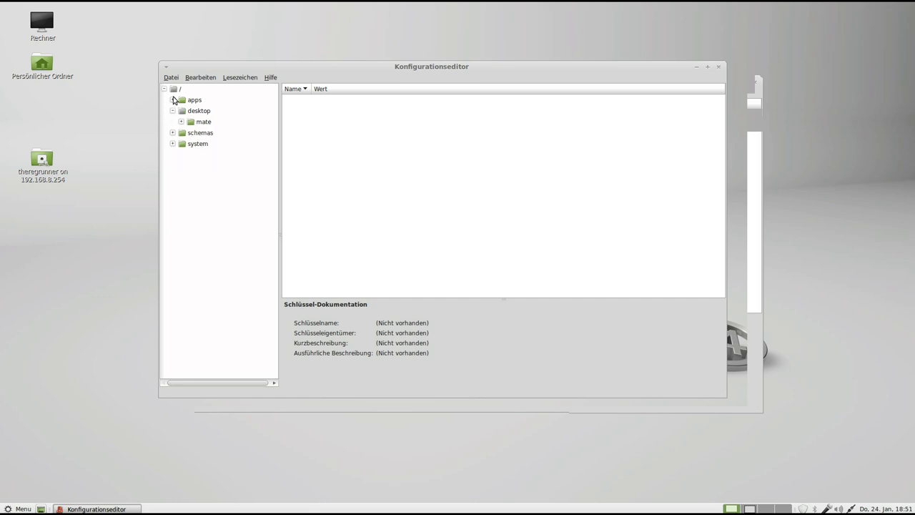
click(172, 100)
scroll(231, 212, down, 3)
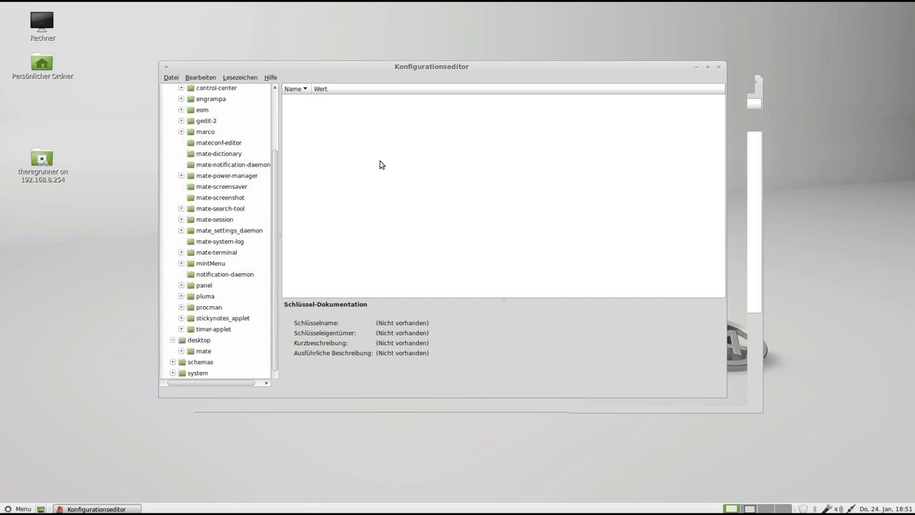
drag(680, 71, 664, 73)
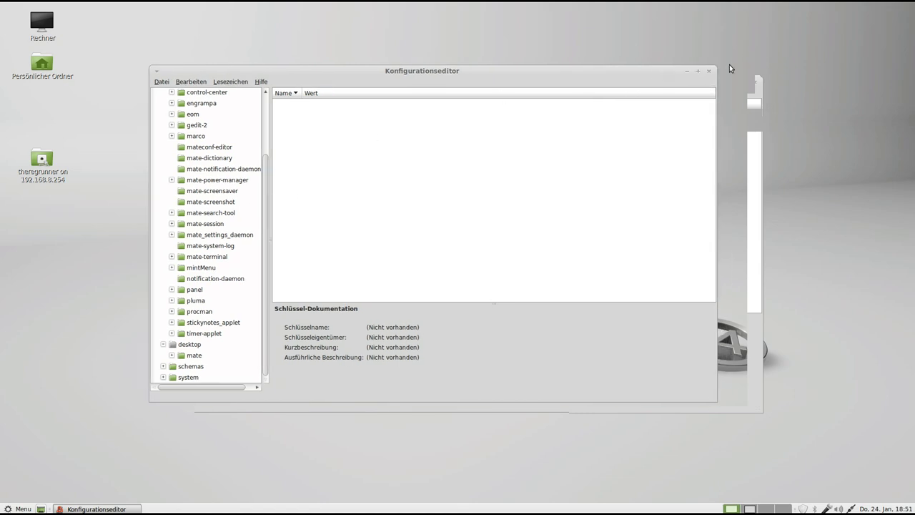
click(709, 71)
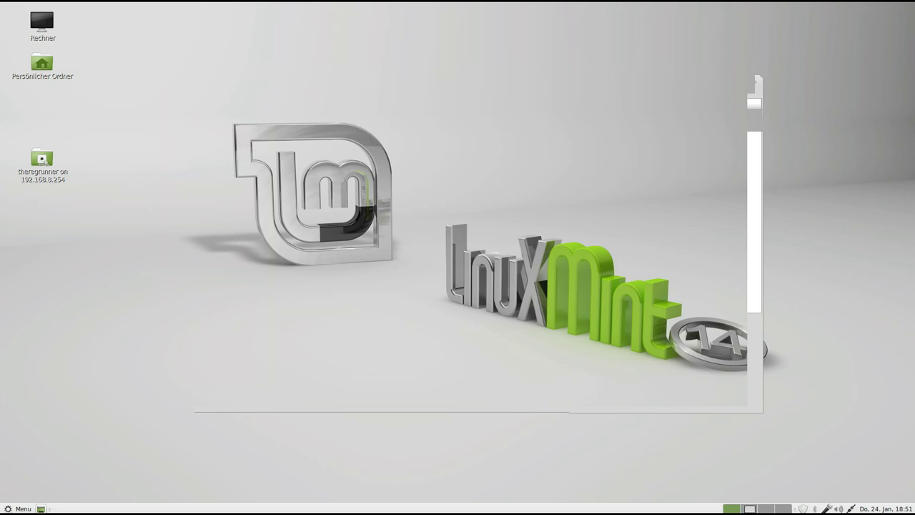
- Open the Hauptmenü editor from Einstellungen, reposition its window near the desktop's upper edge and enlarge it in width and height
click(10, 509)
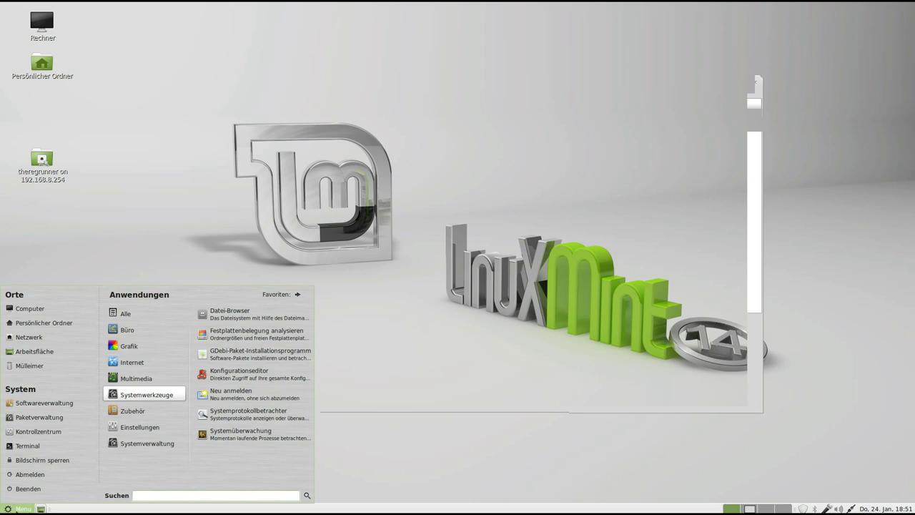
mouse_move(132, 431)
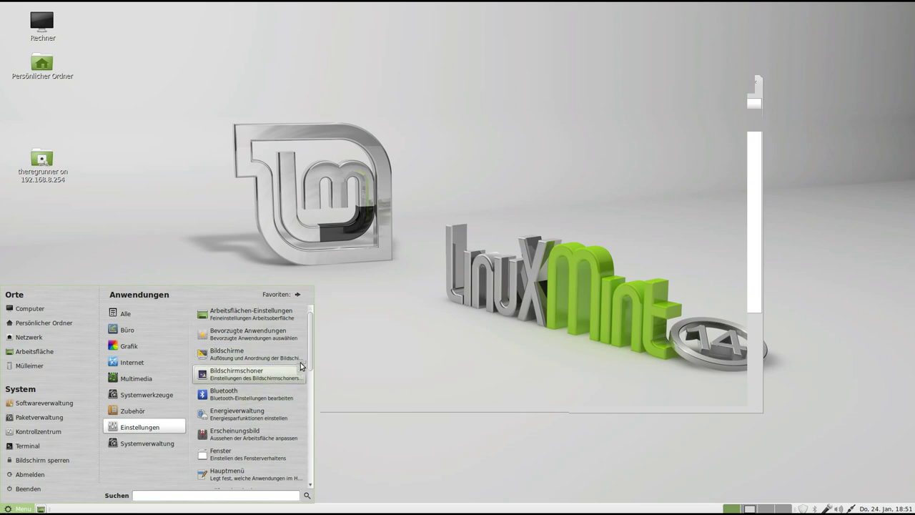
scroll(307, 364, down, 3)
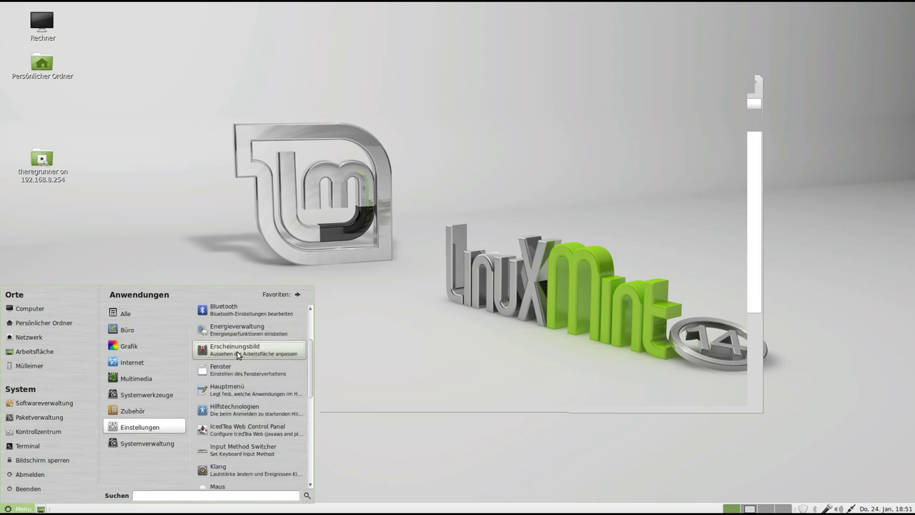
click(243, 388)
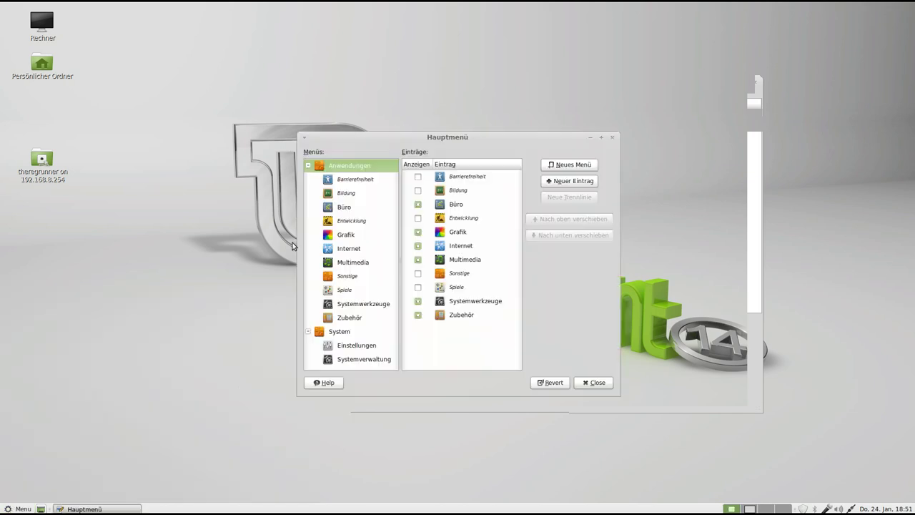
drag(406, 134, 268, 48)
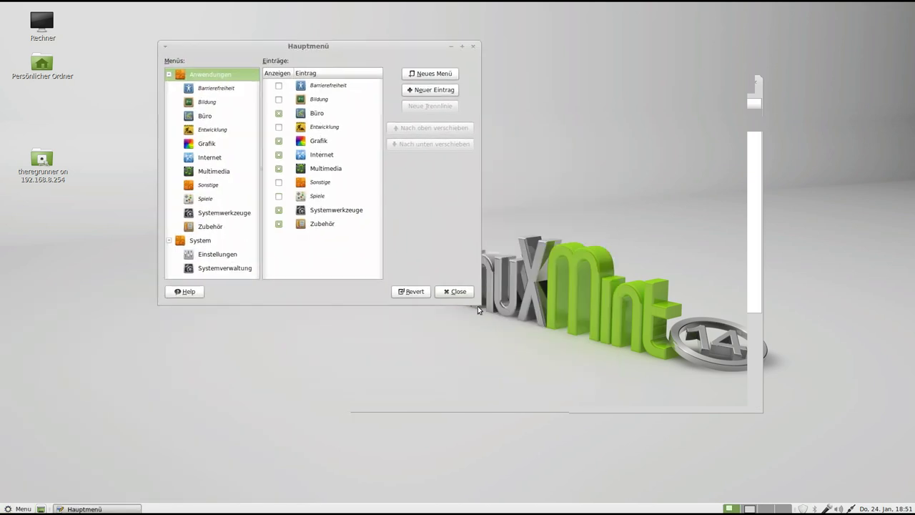
drag(474, 301, 734, 397)
- Compare the start menu with the Hauptmenü editor, widen the editor's Menüs column, shift the window lower and close it
click(14, 508)
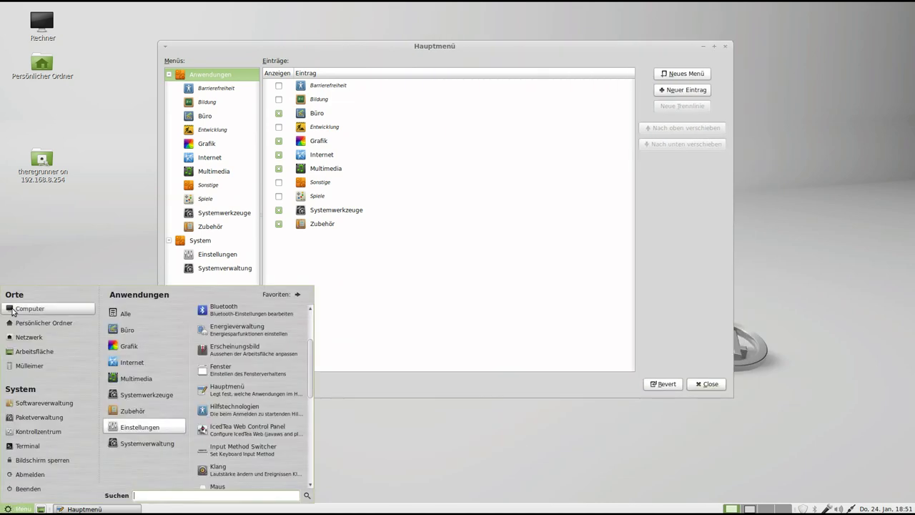
click(402, 46)
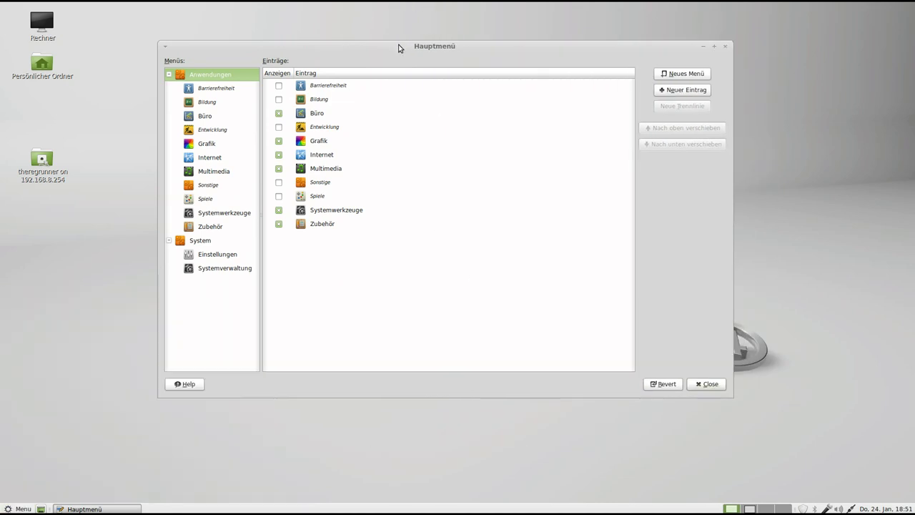
drag(260, 277, 302, 284)
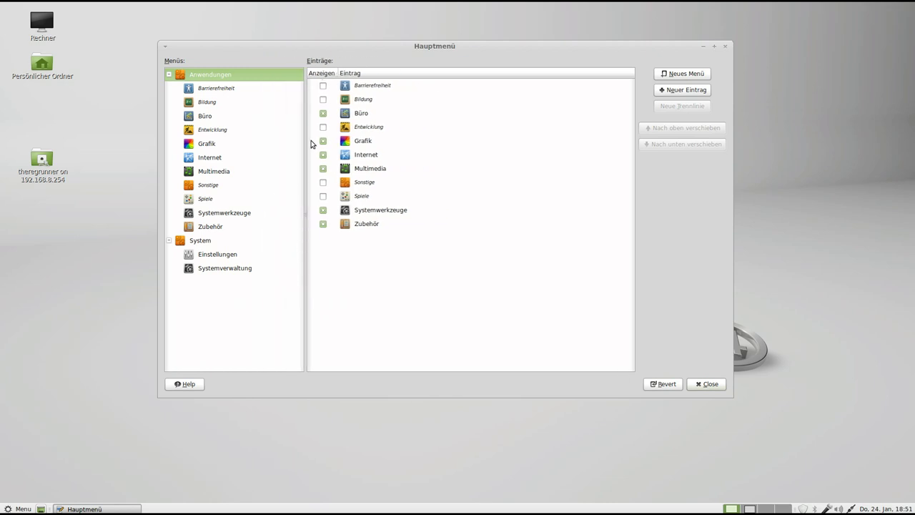
drag(303, 58, 289, 99)
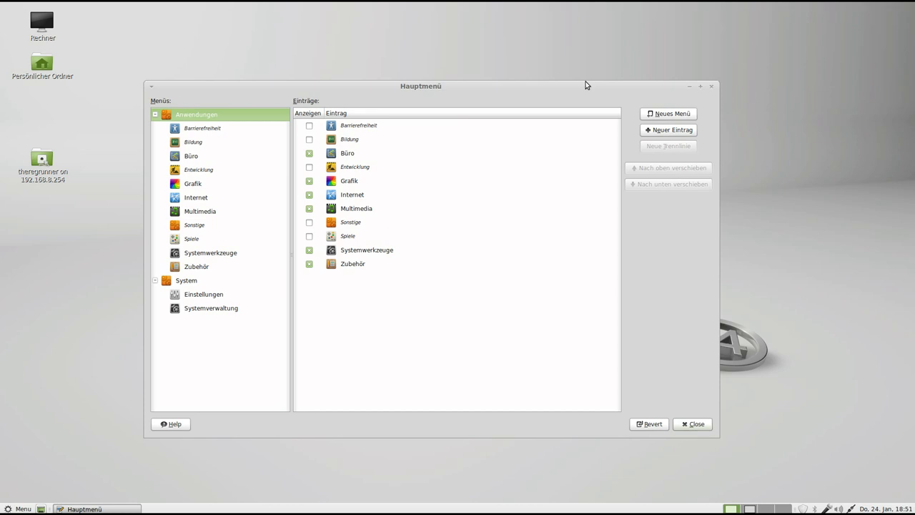
click(713, 88)
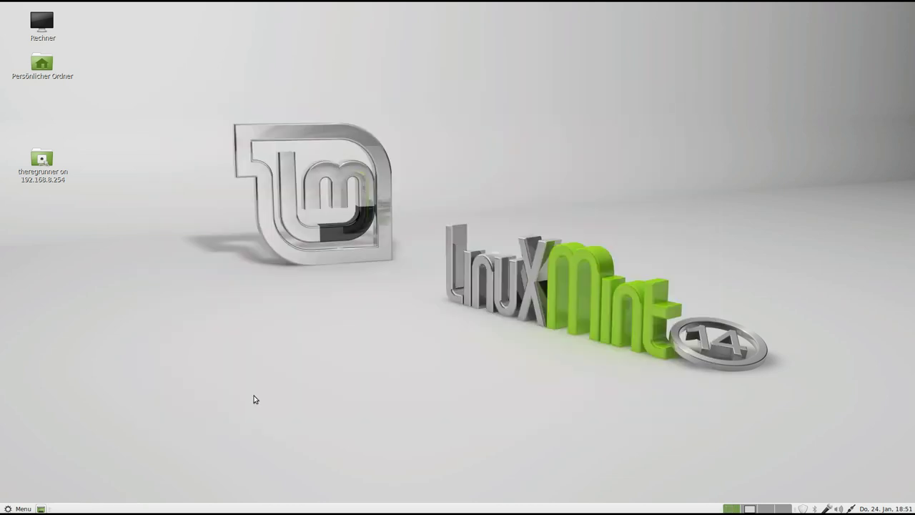
- Open Benutzer und Gruppen from Systemverwaltung and bring up the group management window
click(14, 509)
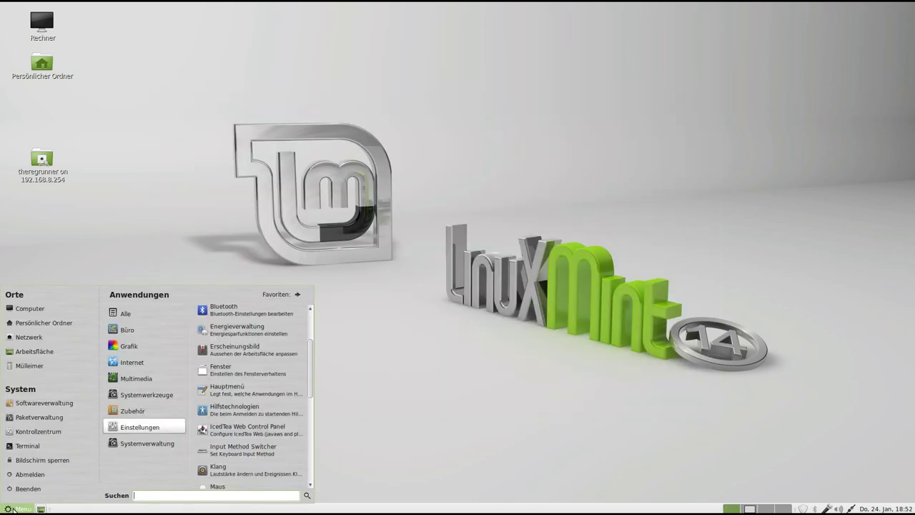
mouse_move(147, 444)
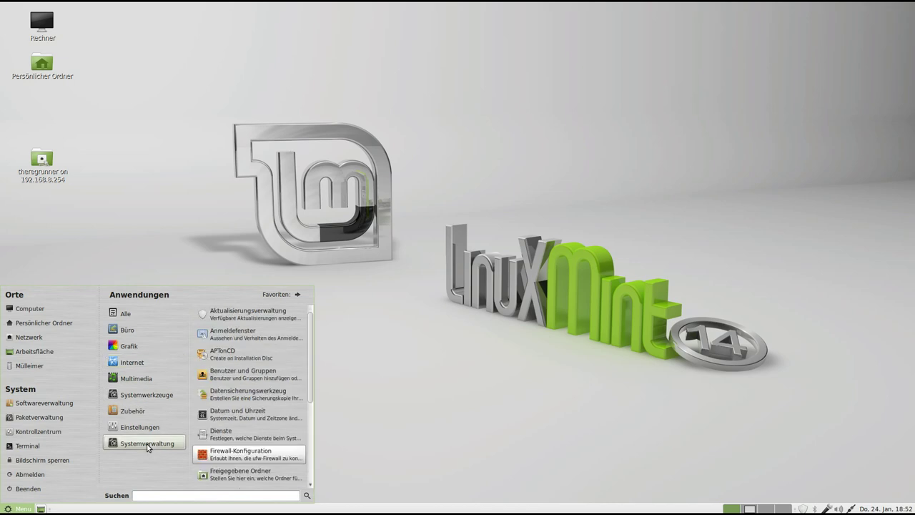
click(262, 375)
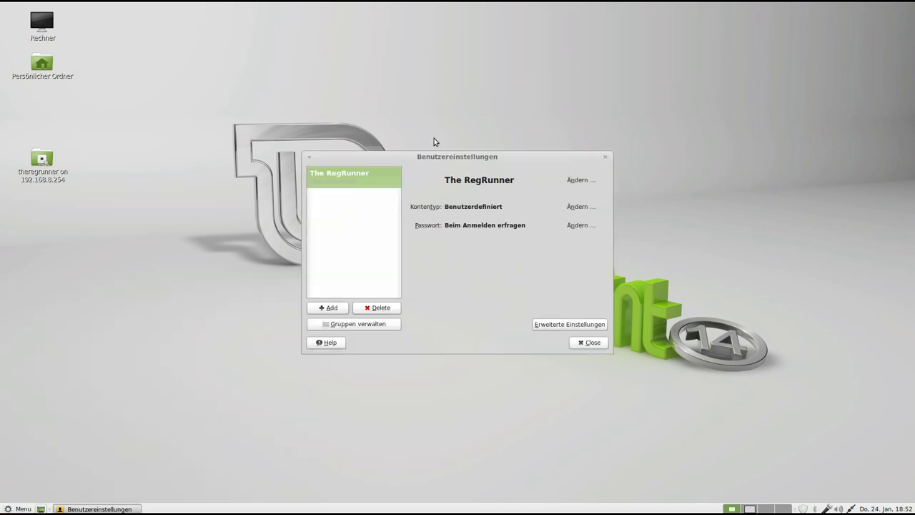
drag(454, 155, 378, 152)
click(280, 323)
- Enlarge the Gruppeneinstellungen window in height and arrange it beside the Benutzereinstellungen window without overlap
drag(398, 197, 660, 55)
drag(745, 200, 786, 455)
drag(737, 216, 756, 112)
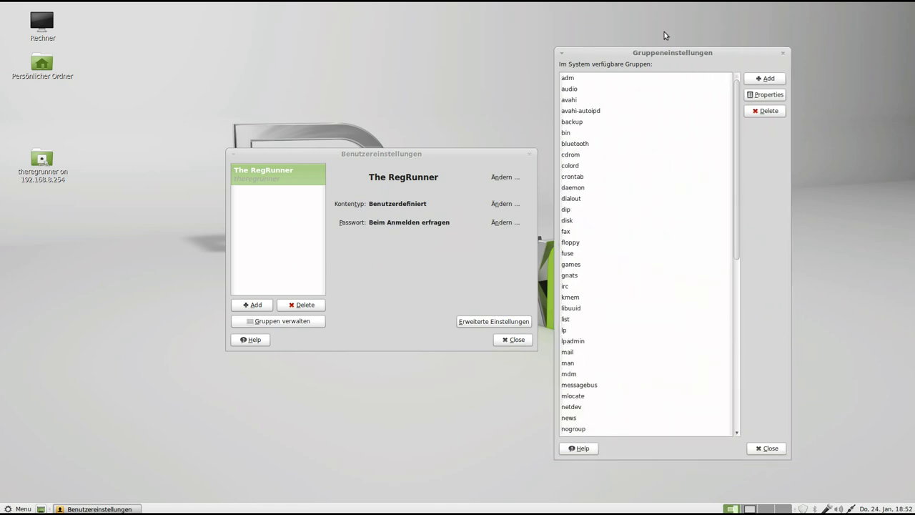
drag(669, 53, 668, 33)
drag(405, 157, 364, 121)
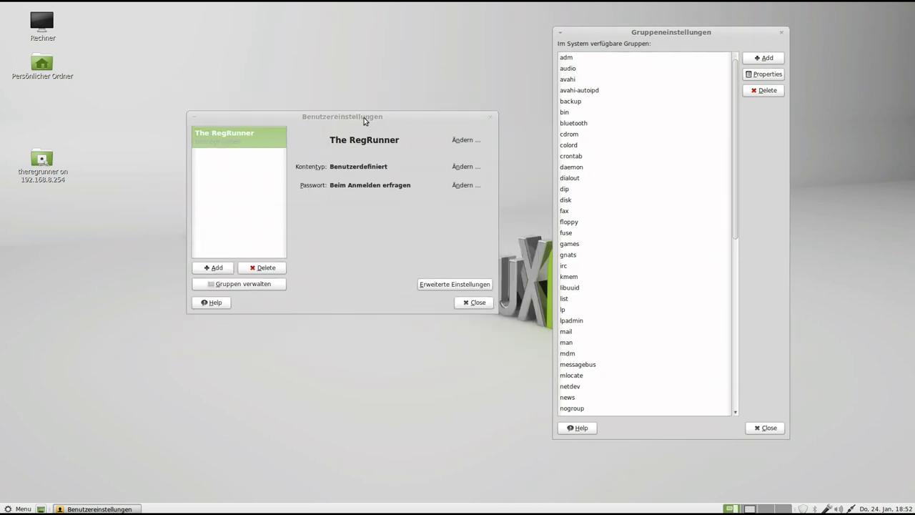
- Look through the list of available system groups and close both the group and user settings windows
scroll(672, 279, down, 10)
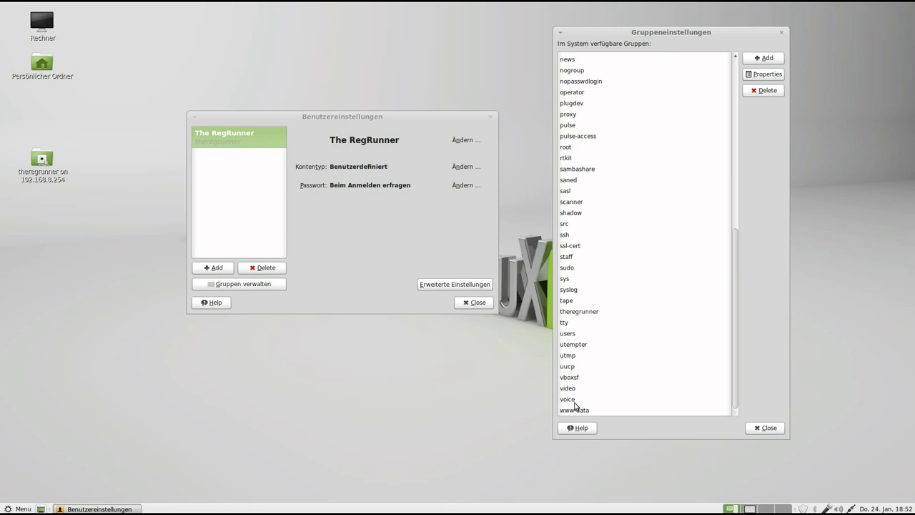
scroll(698, 343, up, 10)
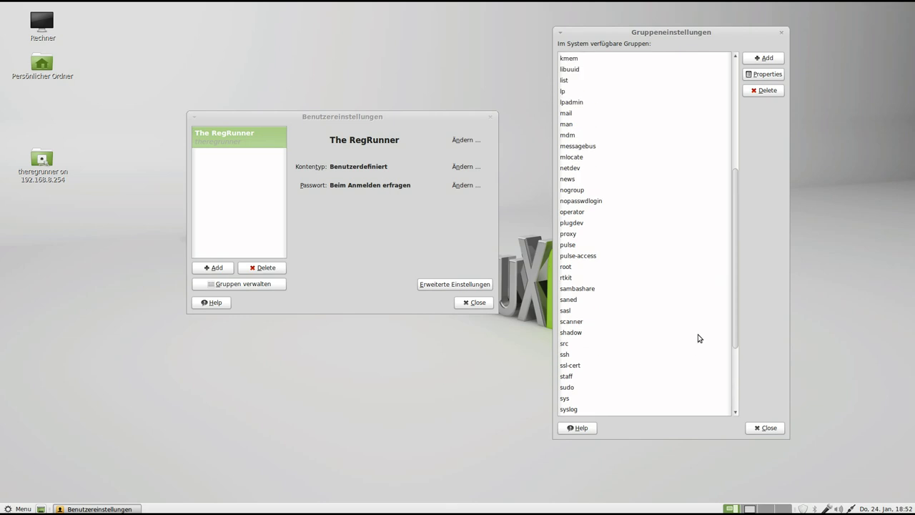
click(782, 33)
click(490, 117)
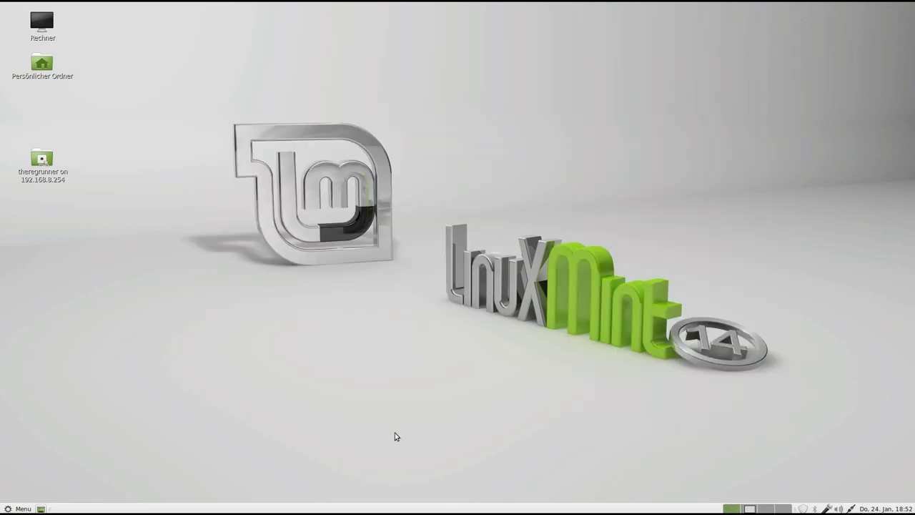
- Open the dialog for adding objects to the panel, move it near the desktop's upper edge and enlarge it
right_click(425, 509)
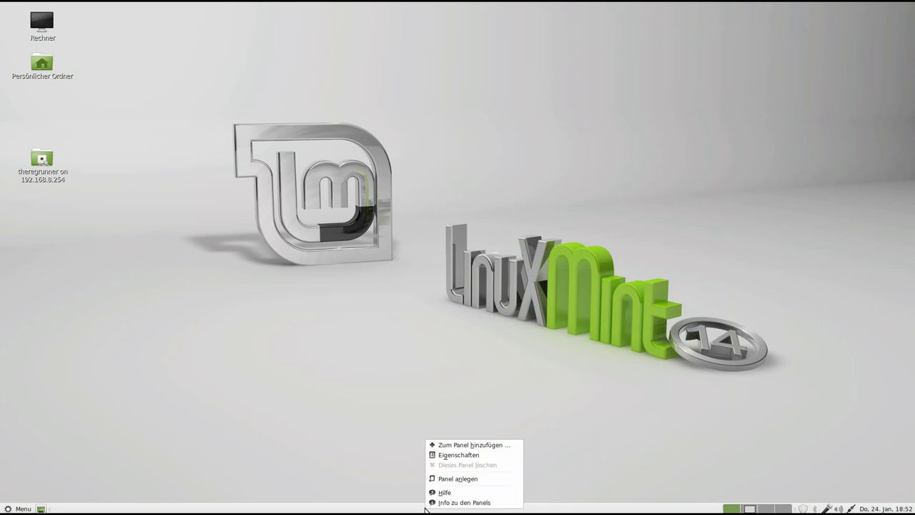
click(476, 443)
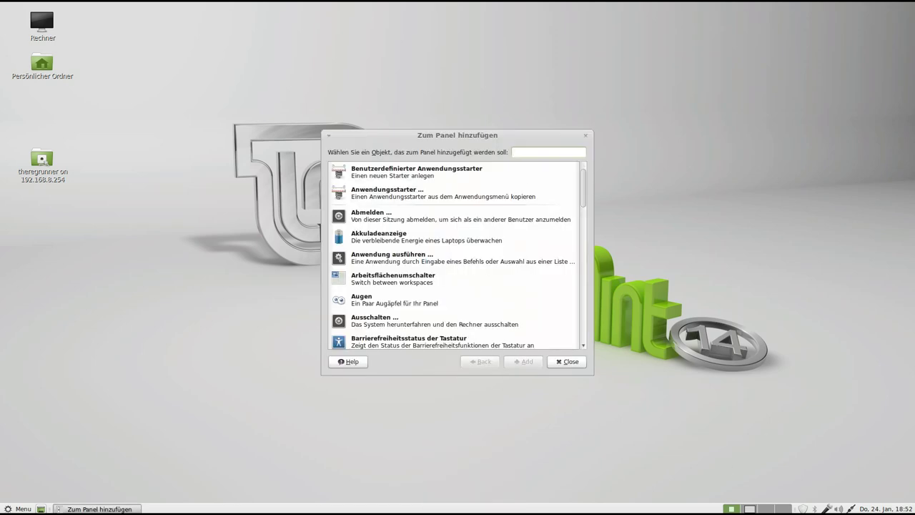
drag(476, 139, 378, 33)
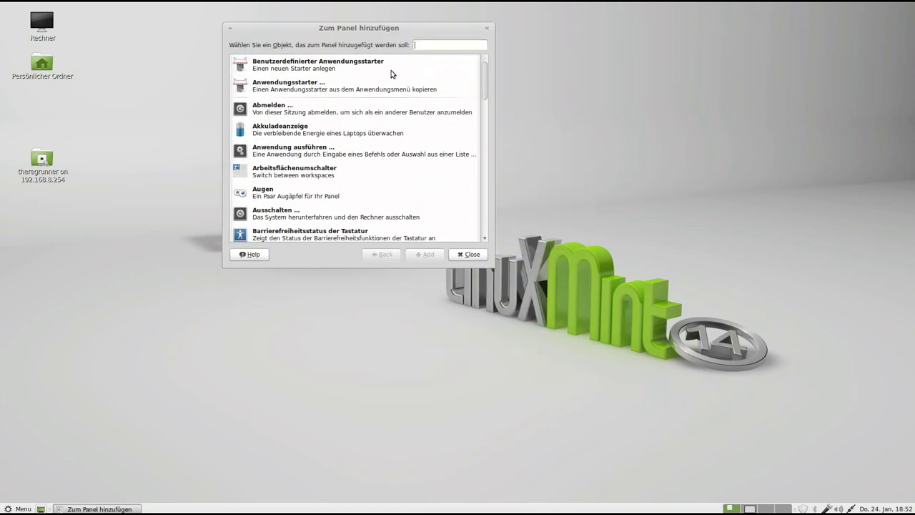
drag(494, 266, 706, 468)
mouse_move(437, 30)
mouse_down()
mouse_move(430, 27)
mouse_move(438, 27)
mouse_up()
- Add the Beenden erzwingen and Fisch applets to the panel
click(256, 259)
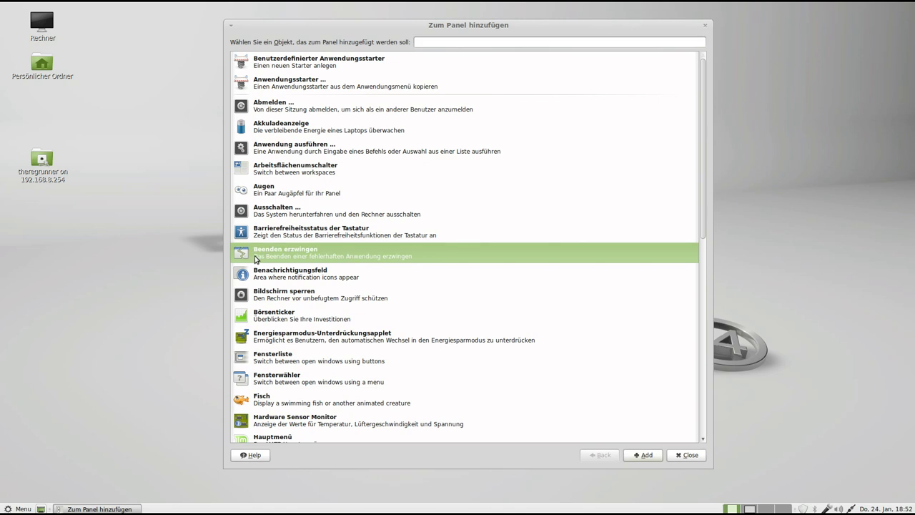
click(647, 458)
scroll(419, 293, down, 7)
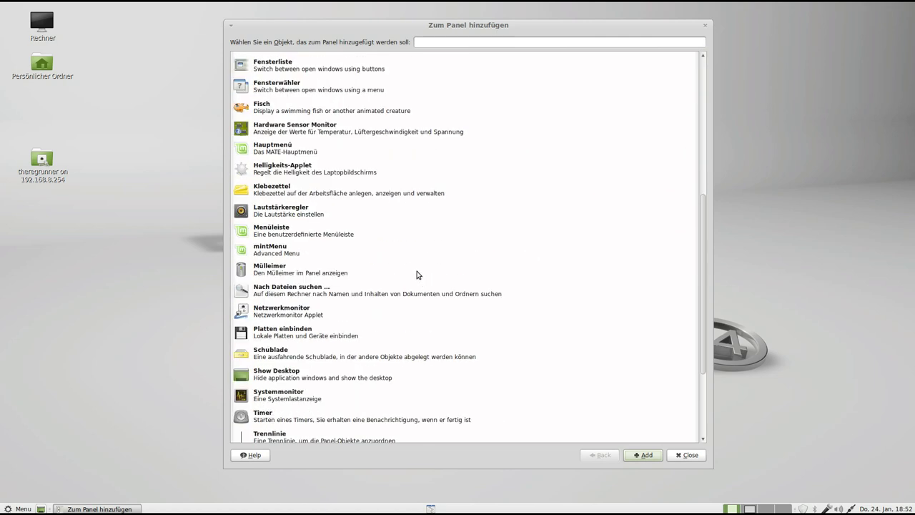
click(277, 109)
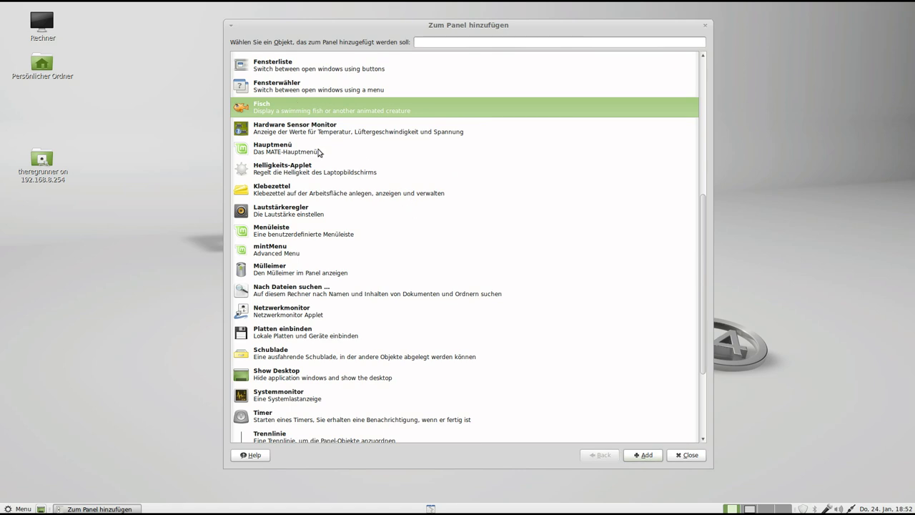
click(643, 454)
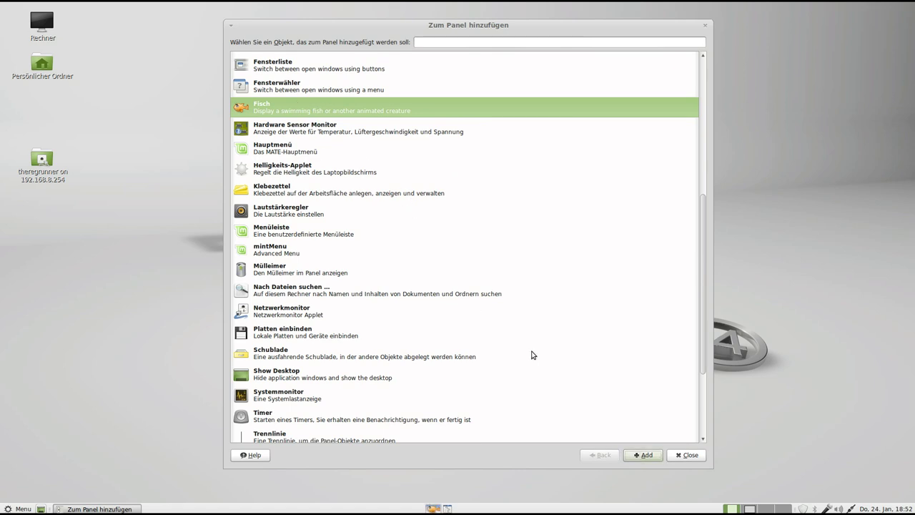
- Move the Fisch and Beenden erzwingen applets along the panel to sit just beside the workspace switcher
right_click(436, 508)
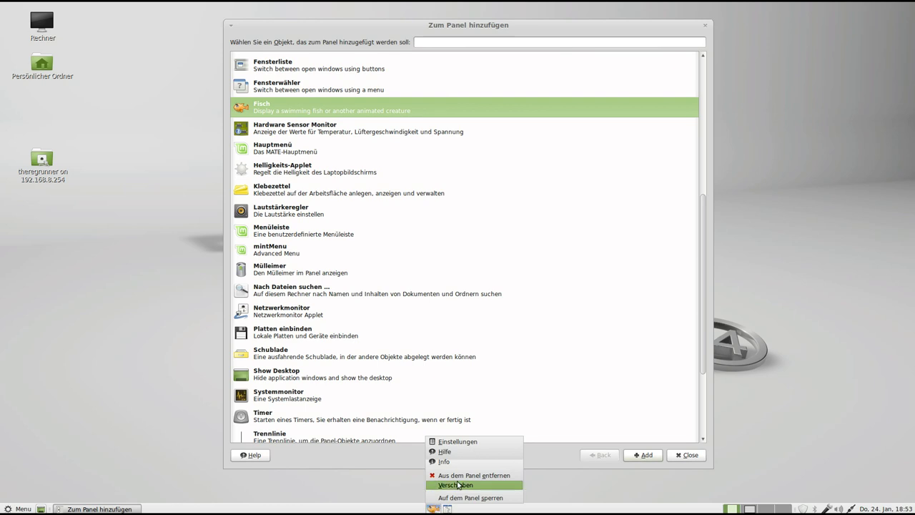
click(458, 485)
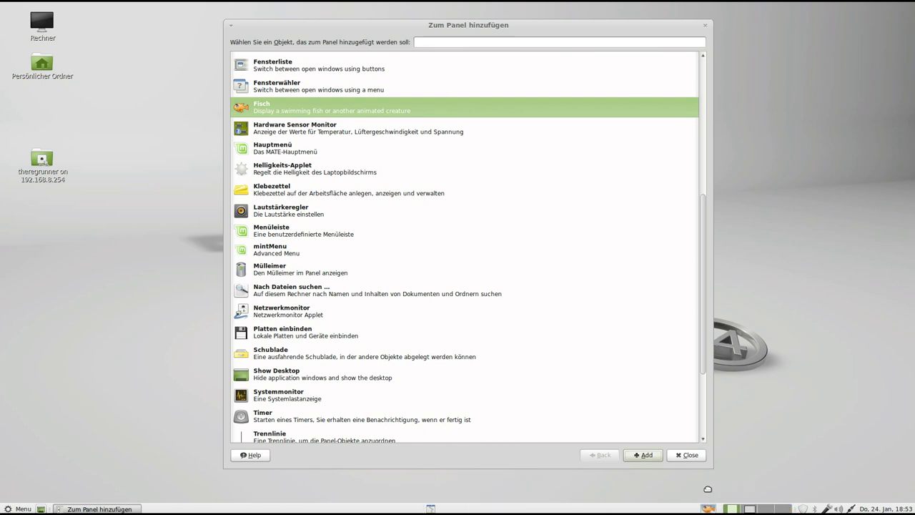
right_click(431, 509)
click(450, 485)
- Examine the full list of applets offered for the panel, from the application starters to Zeichenpalette
drag(409, 25, 410, 27)
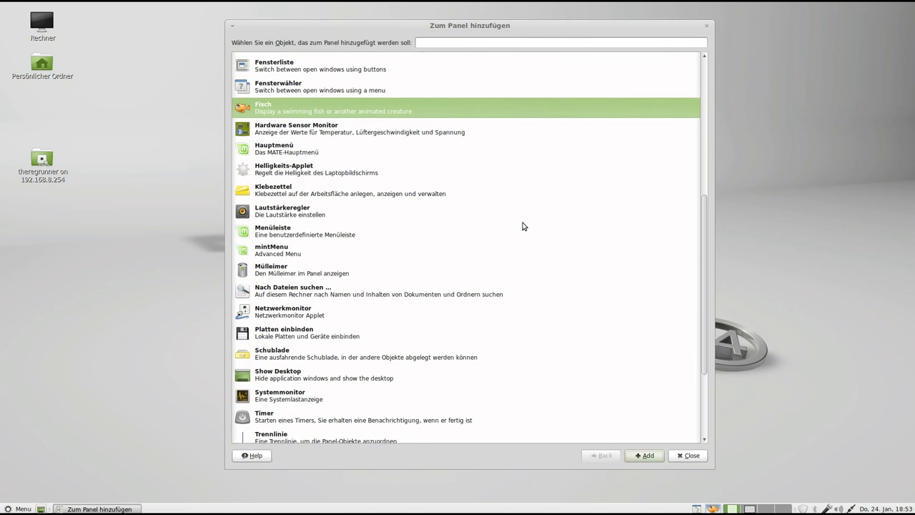
scroll(487, 195, down, 1)
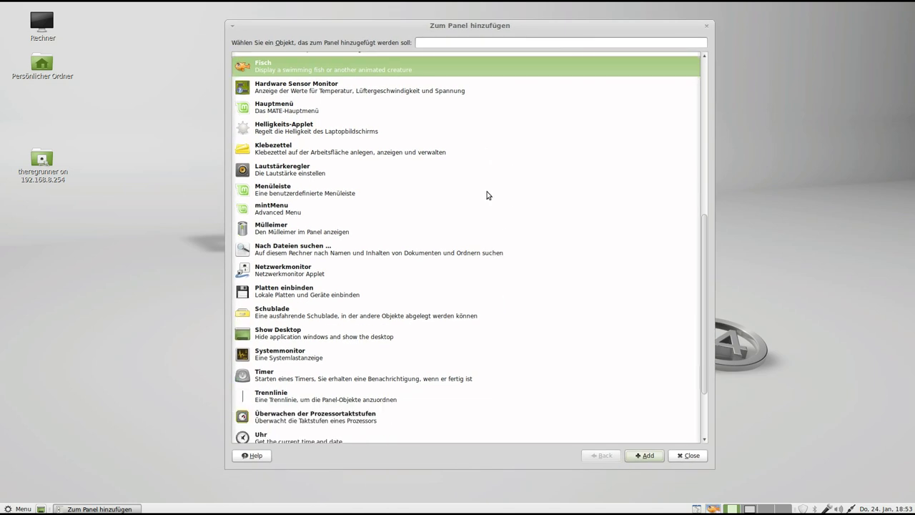
scroll(487, 196, down, 1)
scroll(488, 195, down, 1)
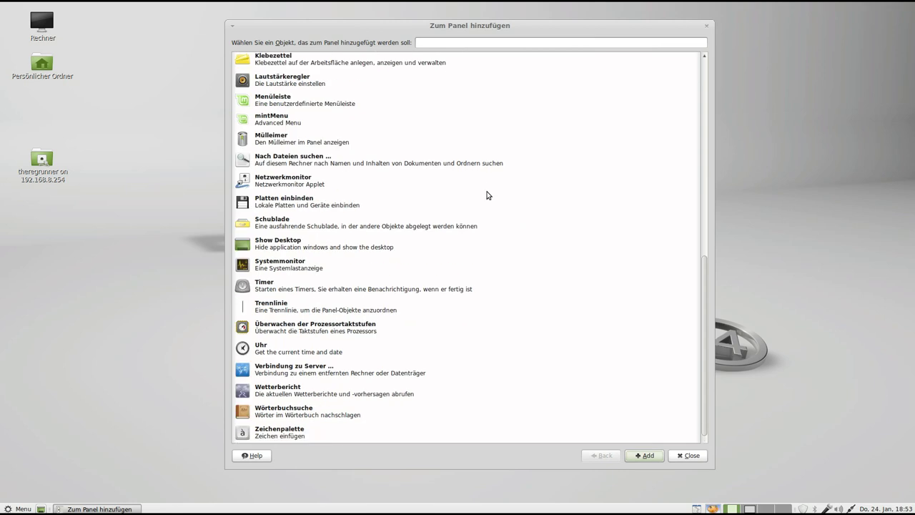
scroll(486, 194, up, 8)
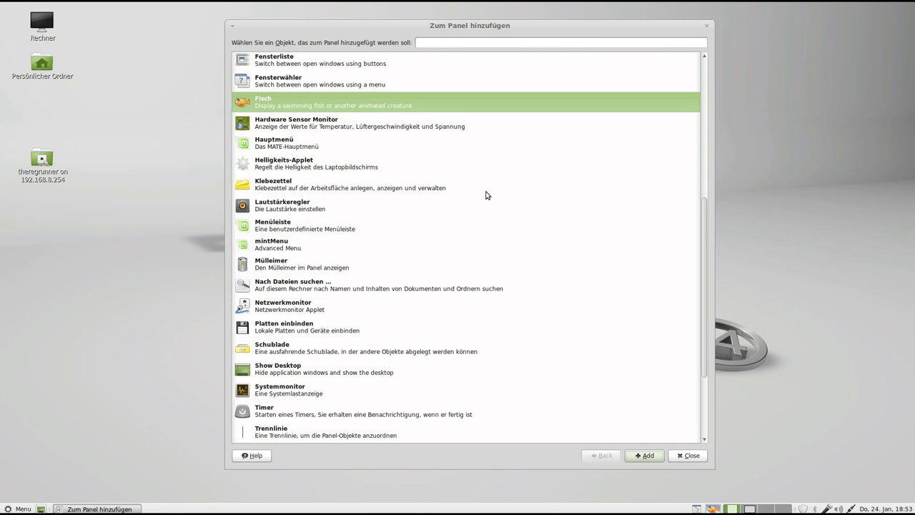
scroll(487, 194, up, 2)
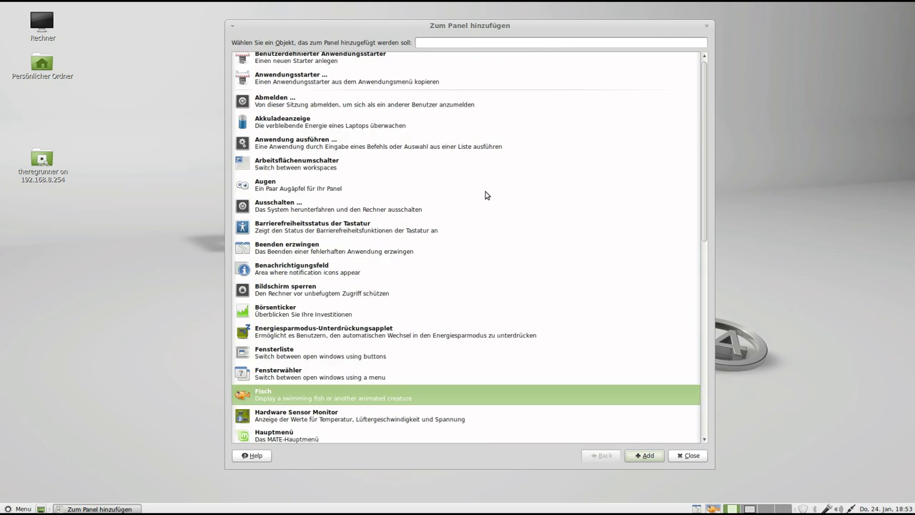
scroll(485, 195, up, 1)
scroll(485, 194, down, 3)
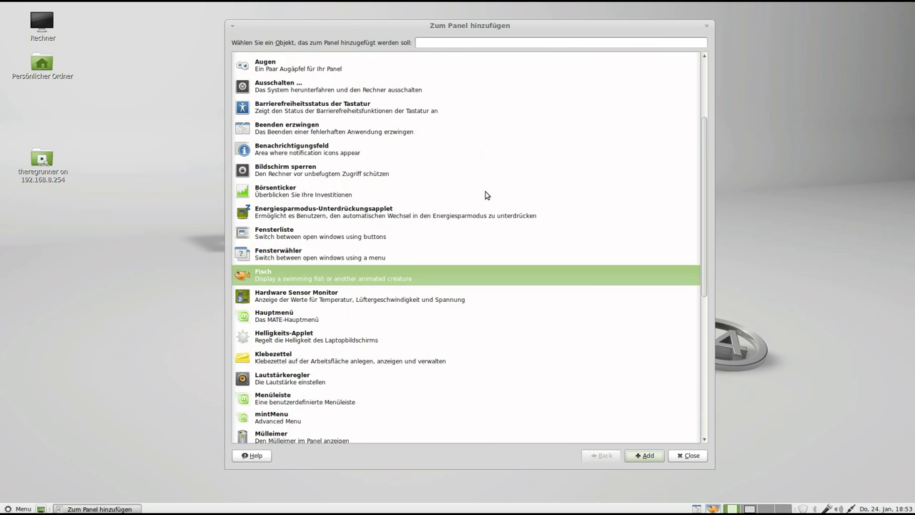
scroll(486, 195, down, 3)
scroll(485, 195, down, 3)
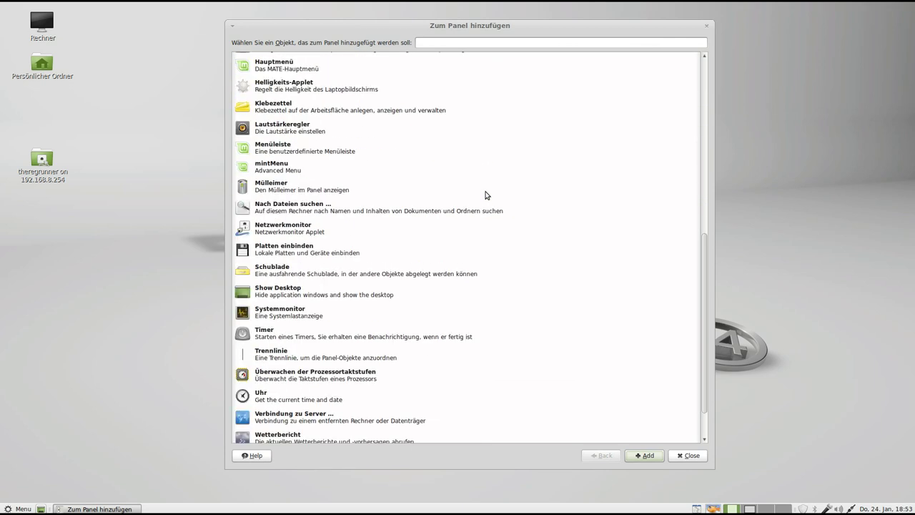
scroll(484, 195, down, 2)
scroll(489, 134, up, 2)
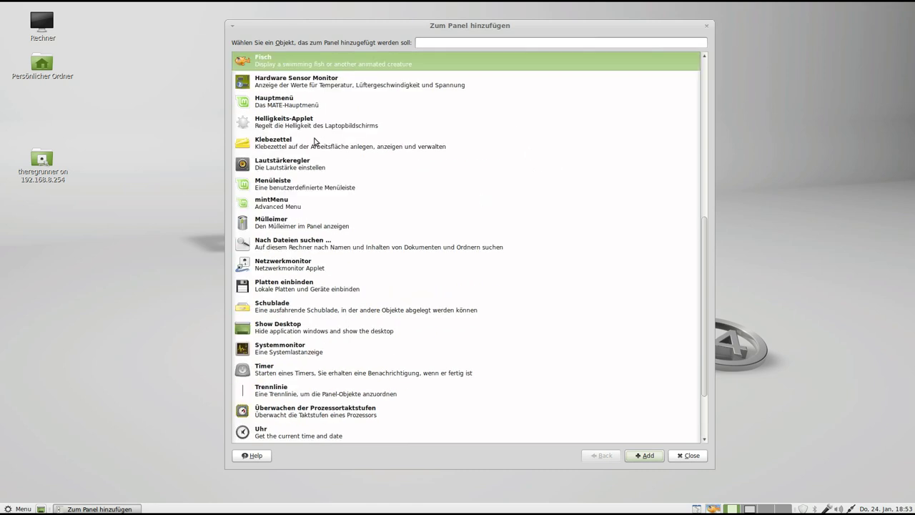
- Add the Schublade applet to the panel
scroll(413, 198, up, 3)
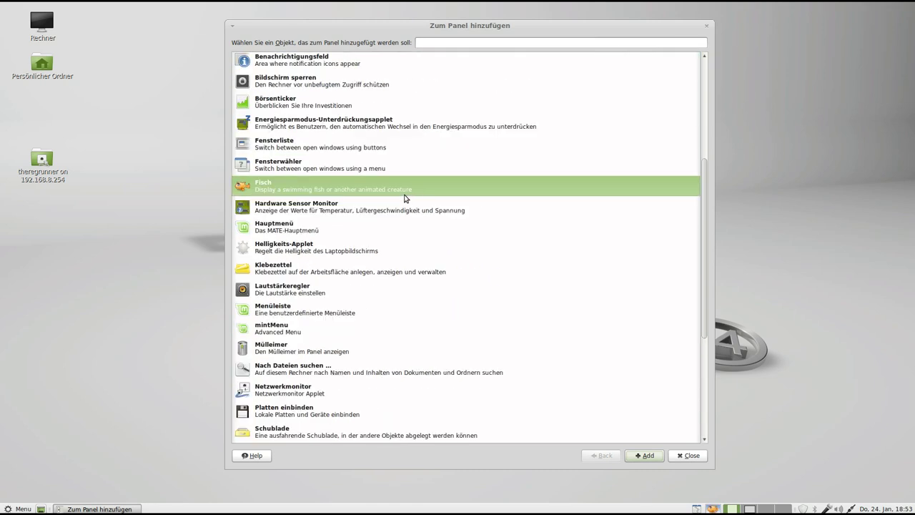
scroll(345, 346, down, 2)
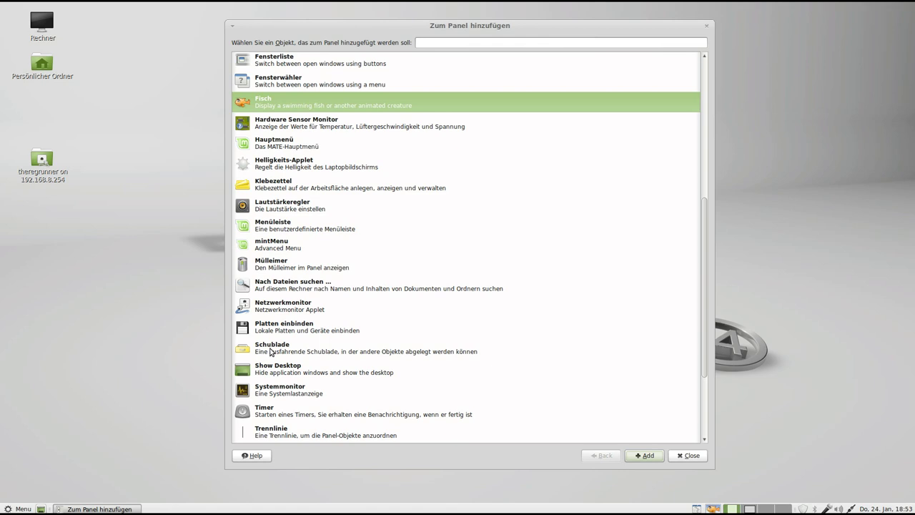
click(272, 351)
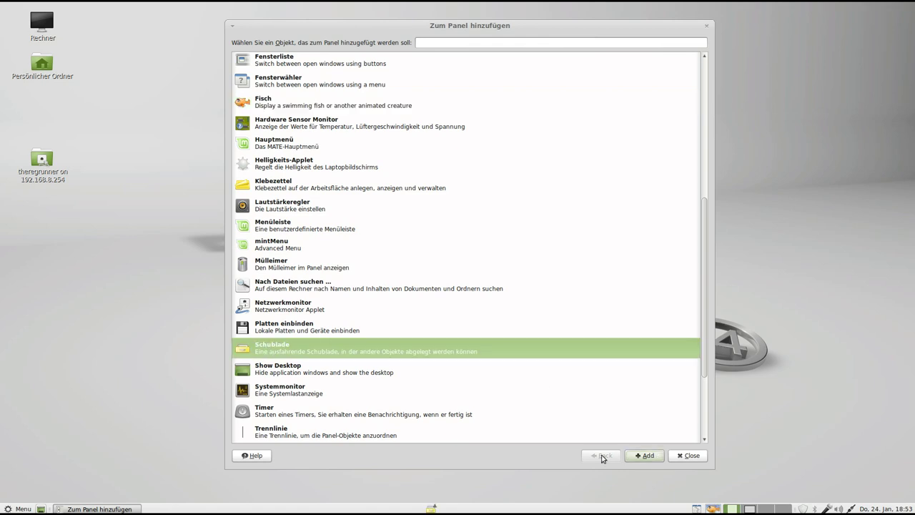
- Put a Thunderbird launcher from the Internet applications into the panel's new drawer and try collapsing and reopening the drawer
click(431, 507)
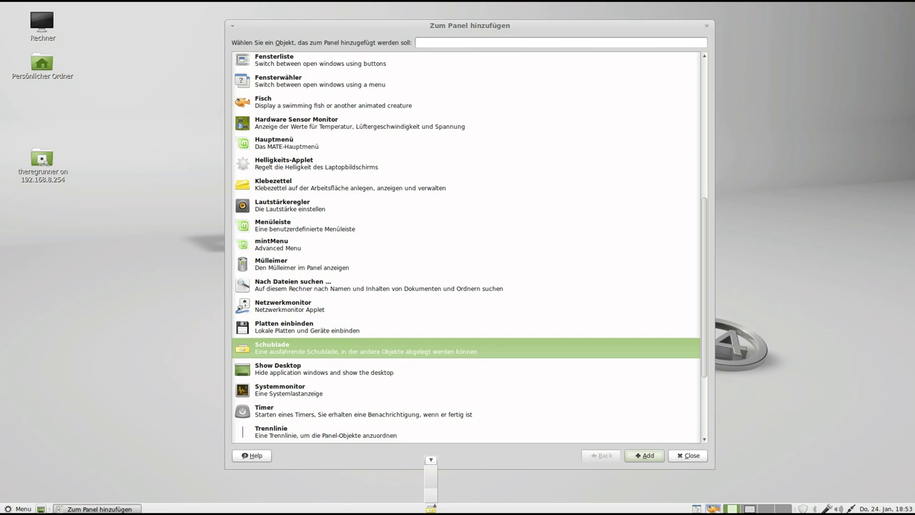
click(19, 508)
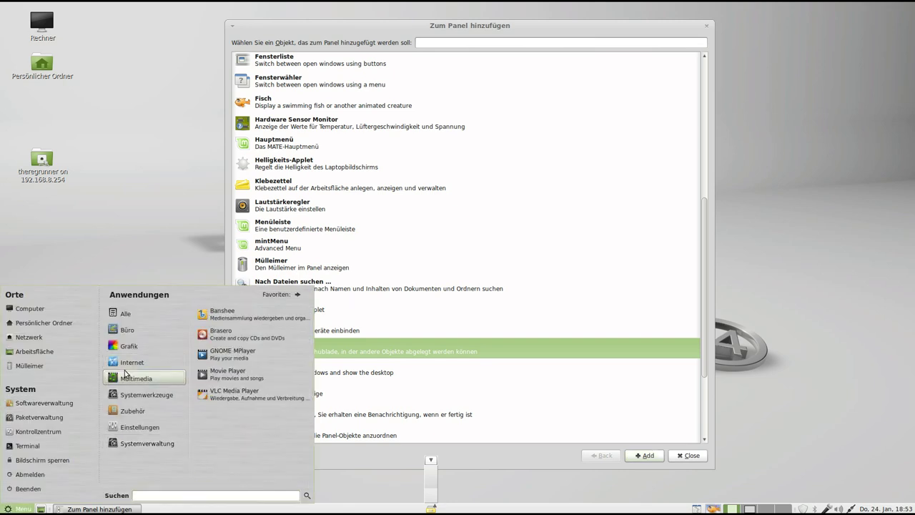
drag(435, 473, 434, 477)
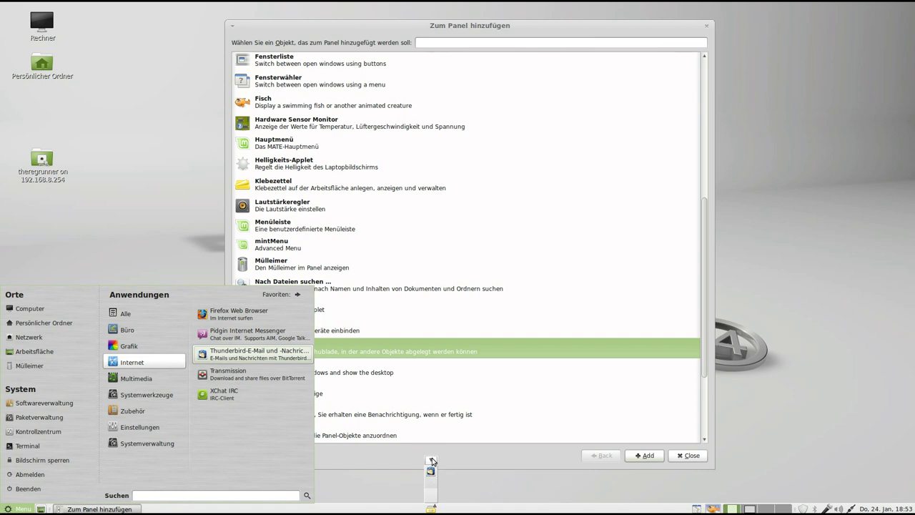
click(431, 461)
click(431, 461)
click(431, 508)
click(431, 462)
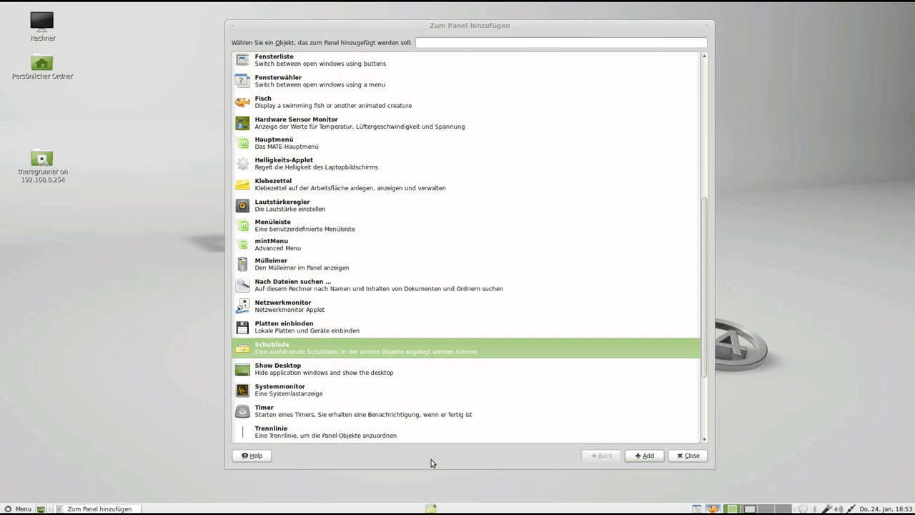
- Set the panel drawer's size to 206 pixels in its properties
right_click(432, 508)
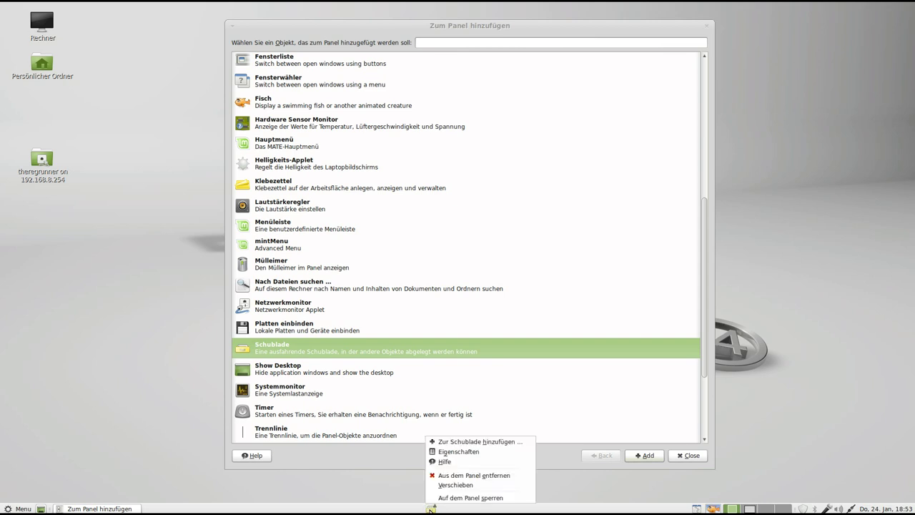
click(458, 452)
click(505, 224)
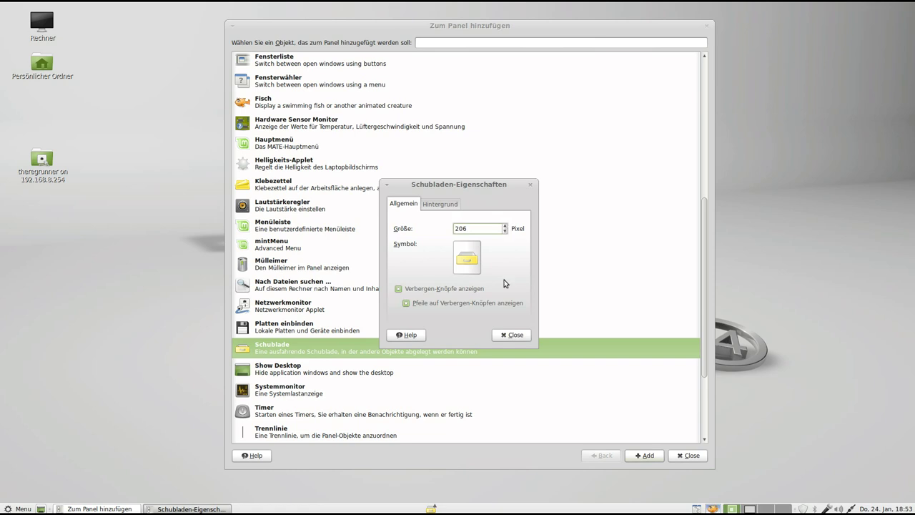
click(513, 334)
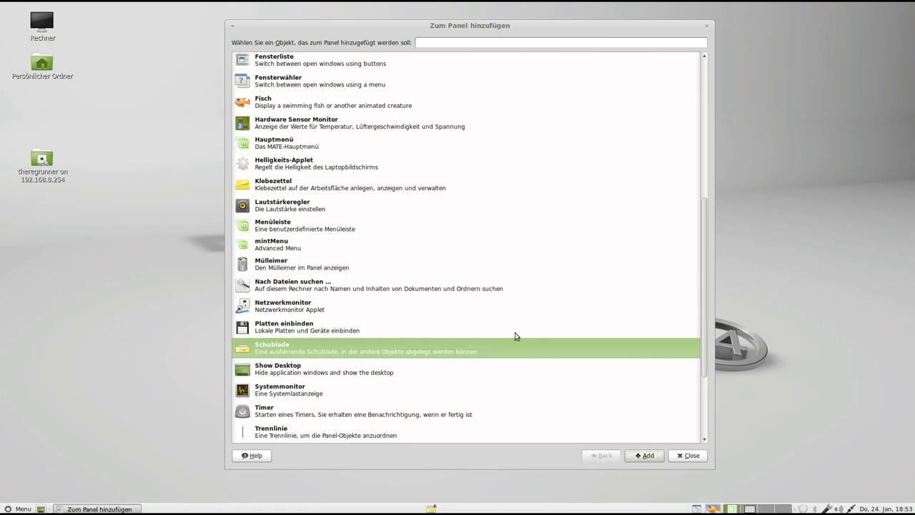
- Launch Thunderbird from the panel drawer and dismiss its welcome dialog offering a new email address
click(429, 509)
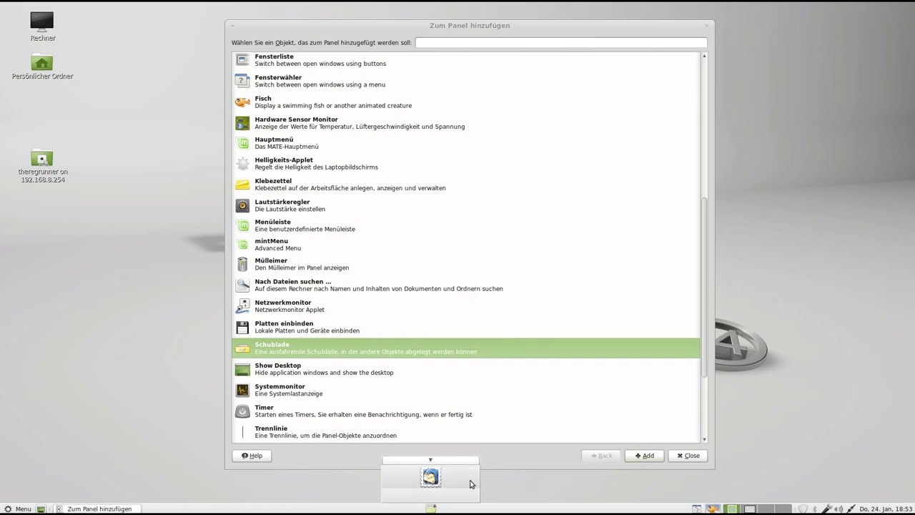
click(431, 476)
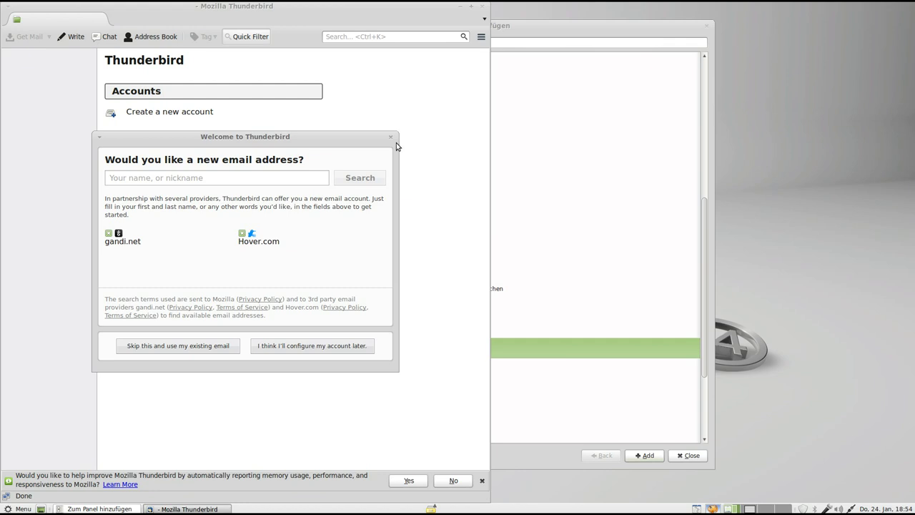
click(392, 141)
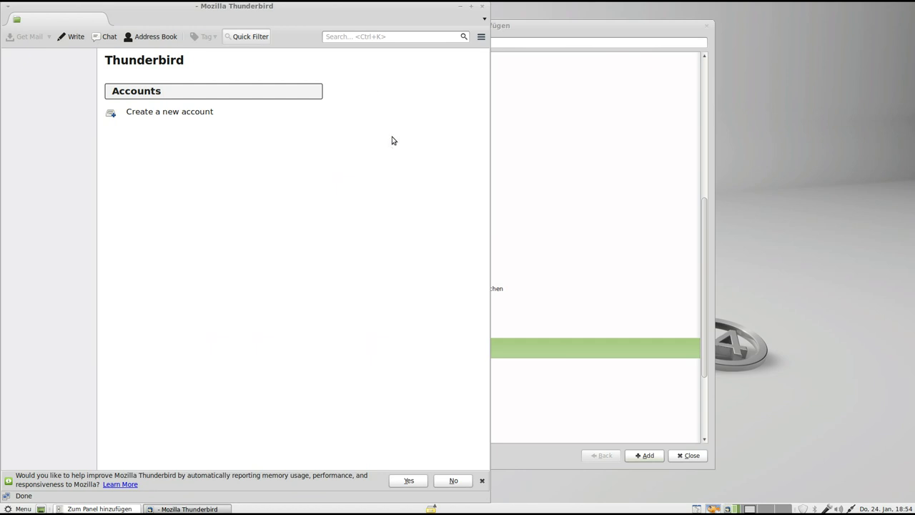
- Decline Thunderbird's request to report usage data to Mozilla and move its window towards the middle of the desktop
drag(300, 6, 425, 41)
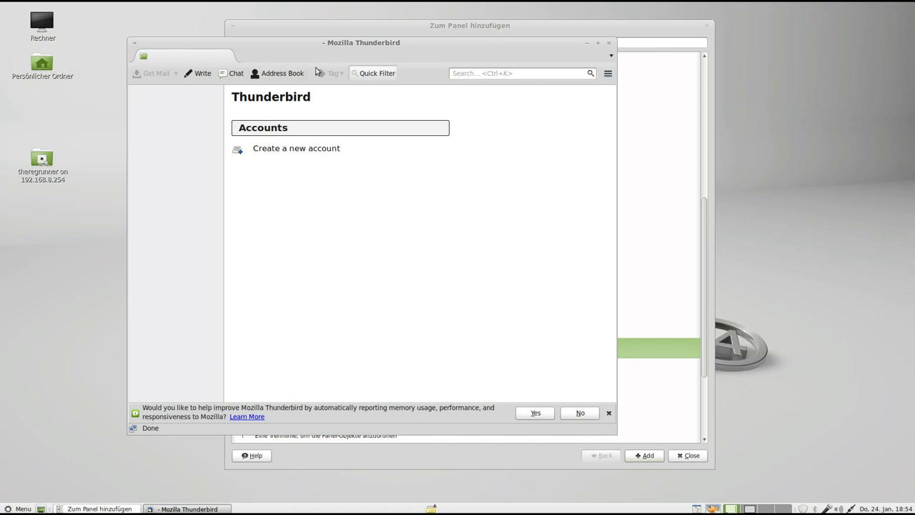
drag(320, 43, 267, 62)
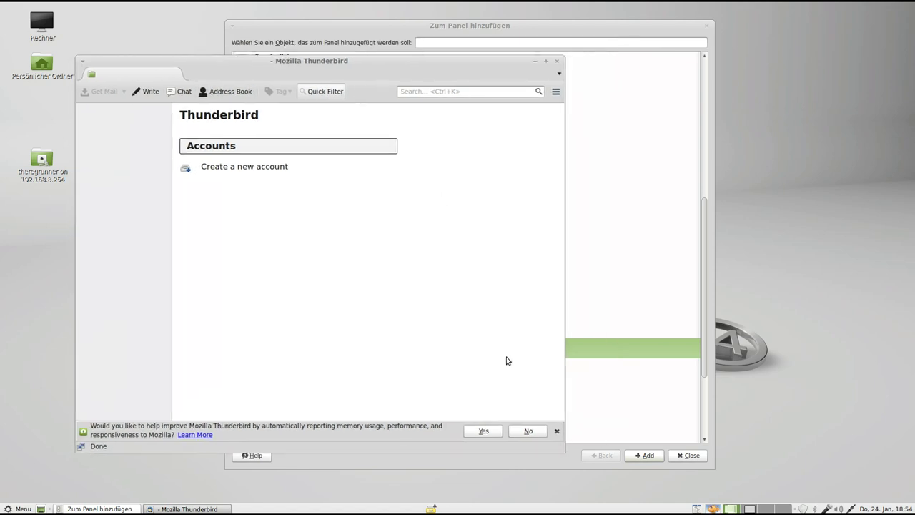
click(538, 436)
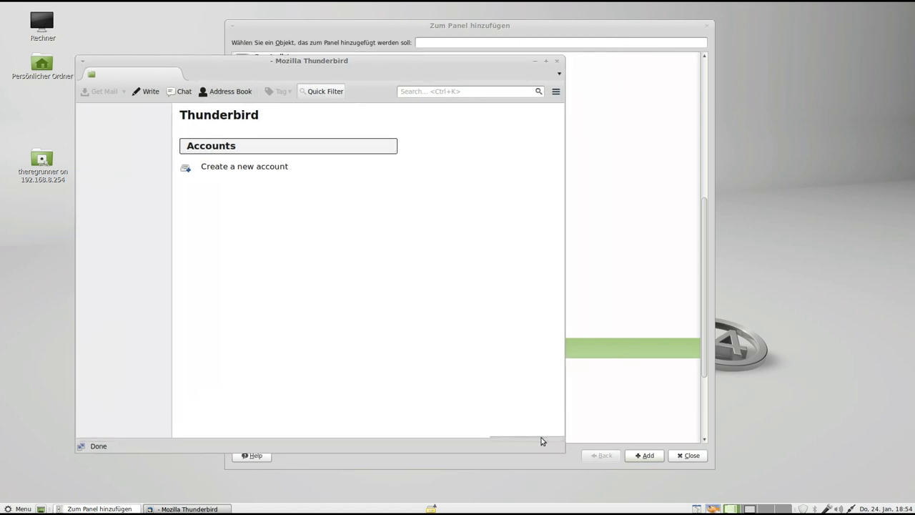
drag(329, 62, 375, 69)
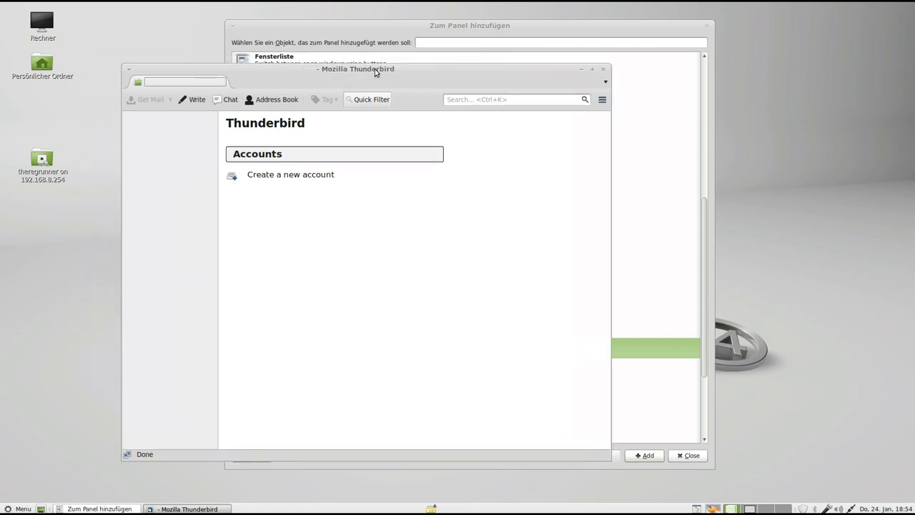
- Check Thunderbird's version in its About window and close Thunderbird
click(602, 100)
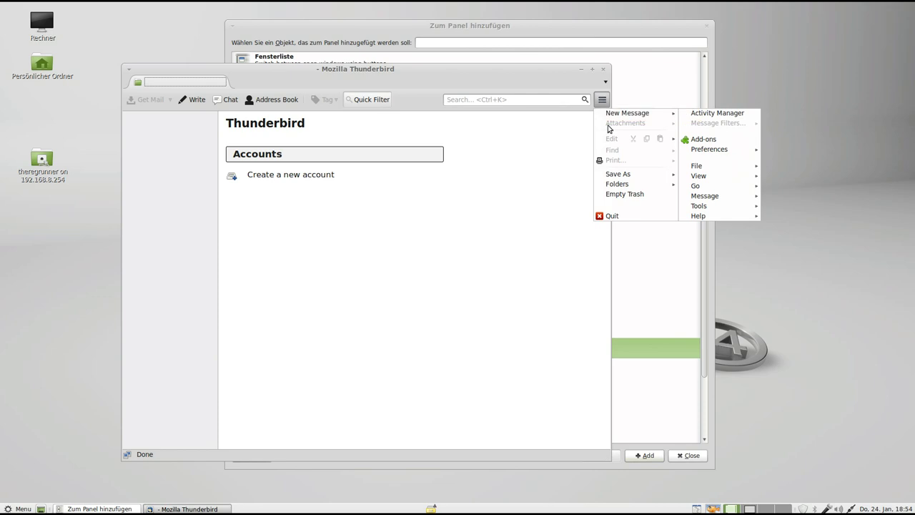
mouse_move(616, 113)
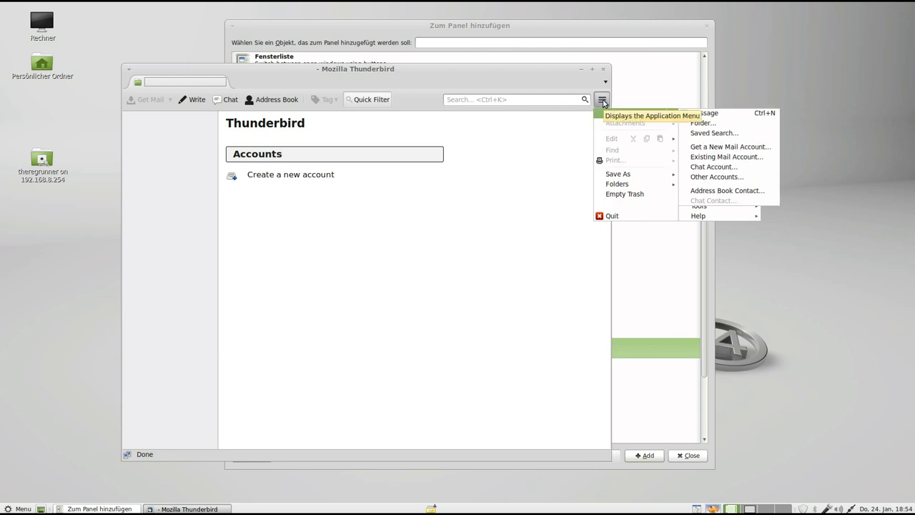
mouse_move(713, 215)
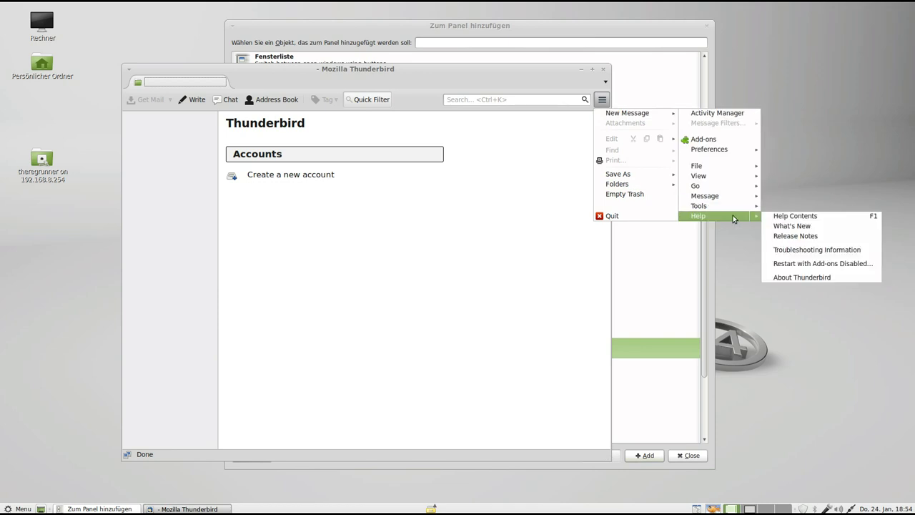
click(829, 277)
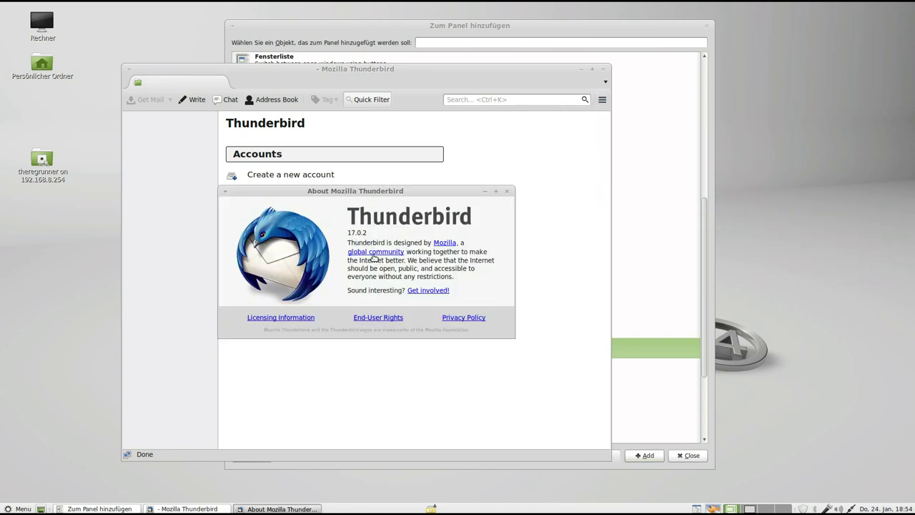
drag(360, 200, 439, 207)
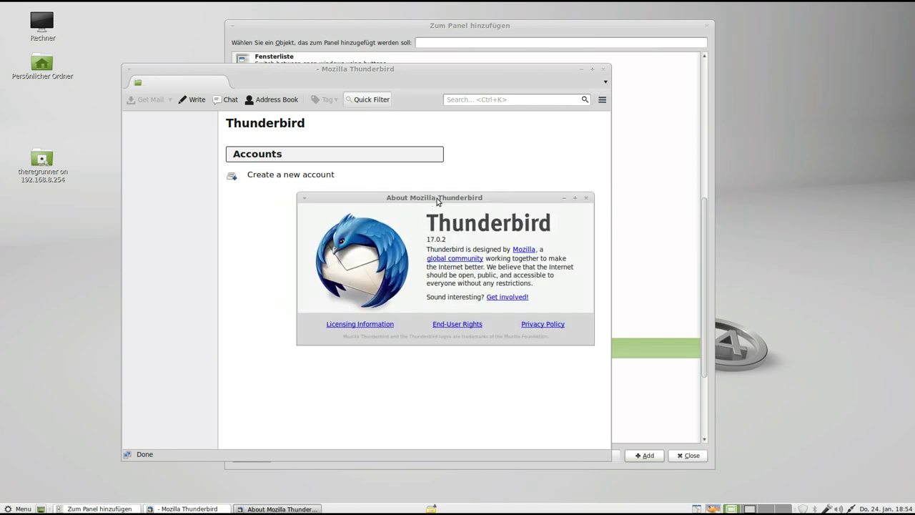
click(587, 199)
click(603, 69)
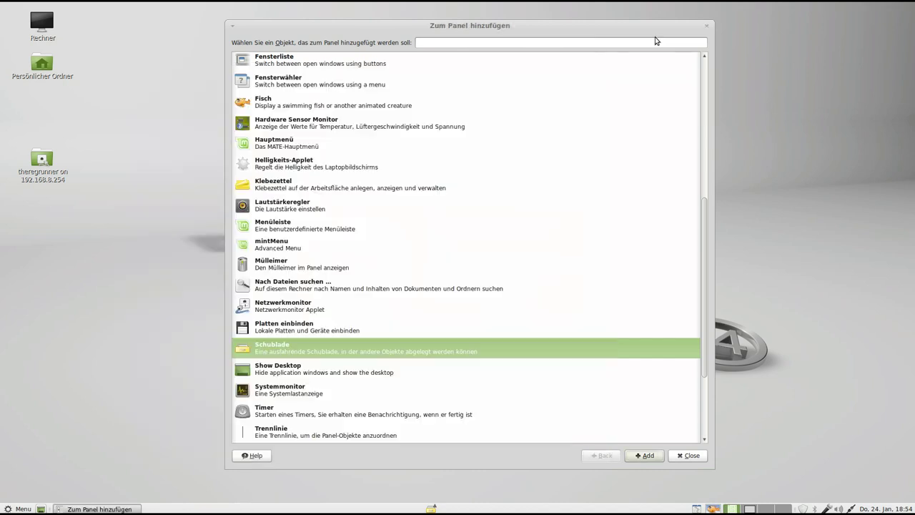
- Close the dialog for adding panel objects and launch Firefox Web Browser from the Internet applications
click(708, 27)
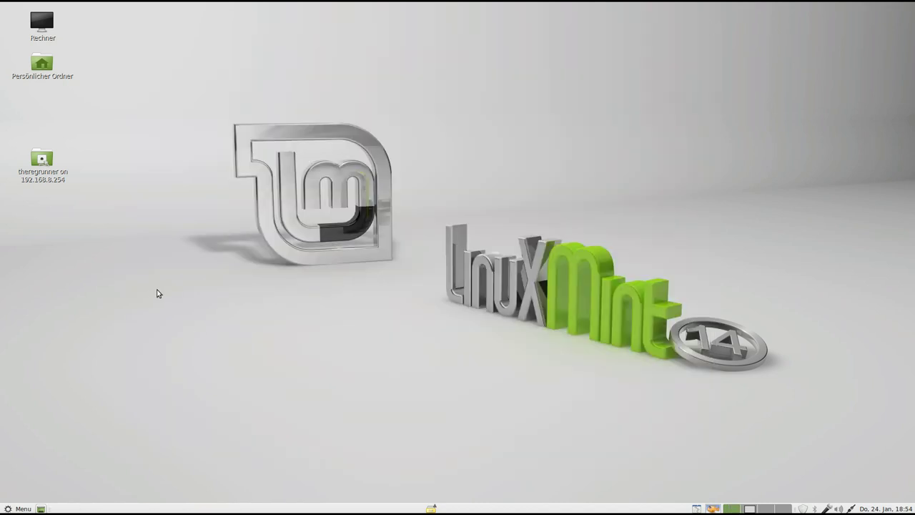
click(30, 509)
mouse_move(133, 346)
mouse_move(136, 362)
click(257, 322)
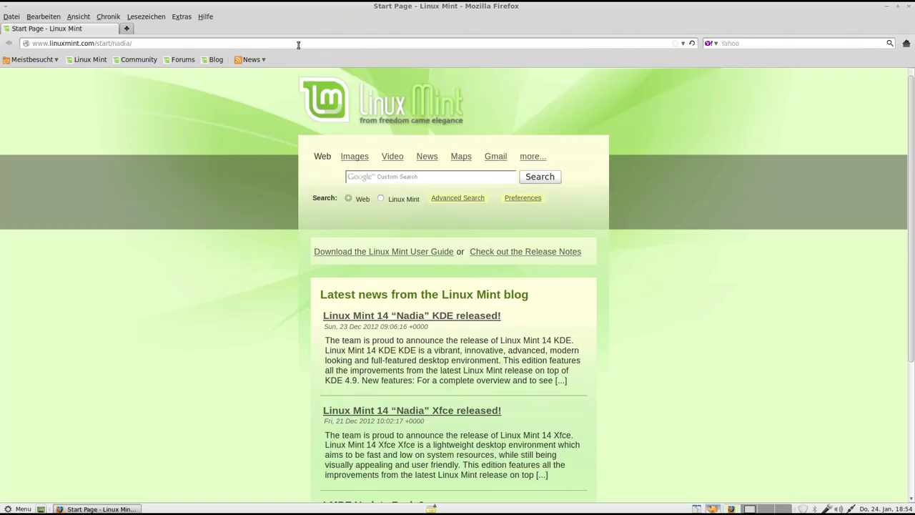
- Replace the start page address with youtube.com and load the site
click(286, 45)
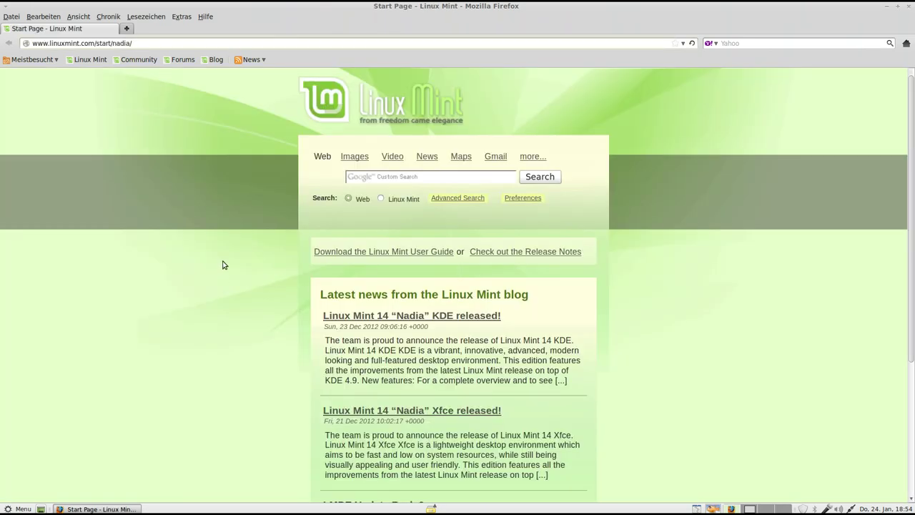
drag(148, 45, 1, 37)
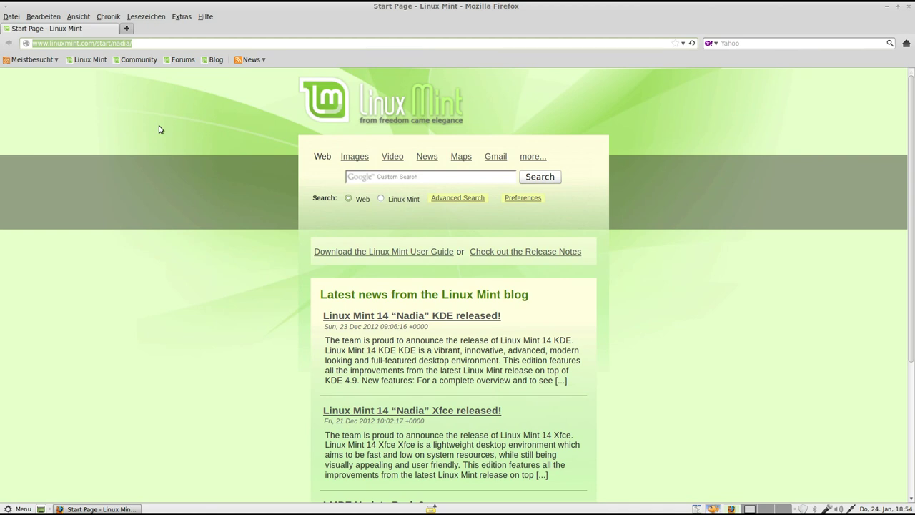
text(youtub)
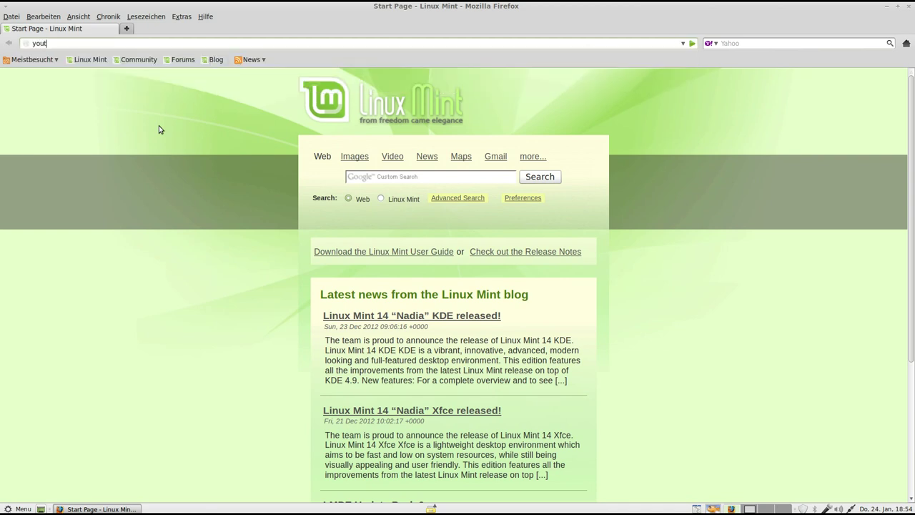
text(e.com)
key(Return)
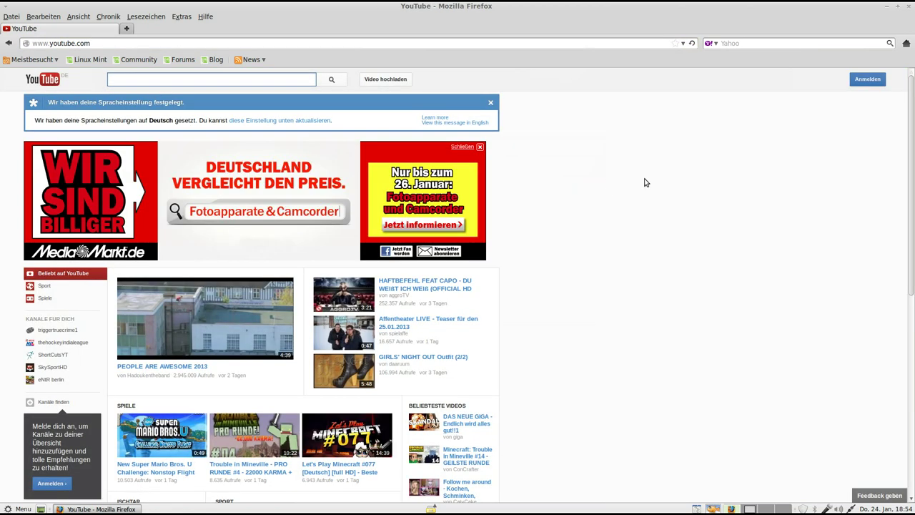
- Check the Adobe Flash Player version through the context menu of YouTube's ad banner and close Firefox
scroll(553, 151, down, 2)
scroll(553, 151, down, 3)
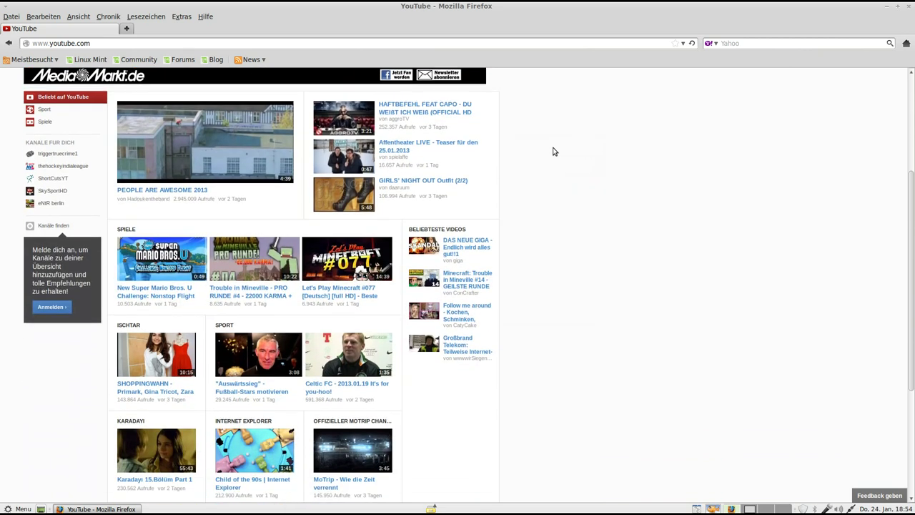
right_click(184, 131)
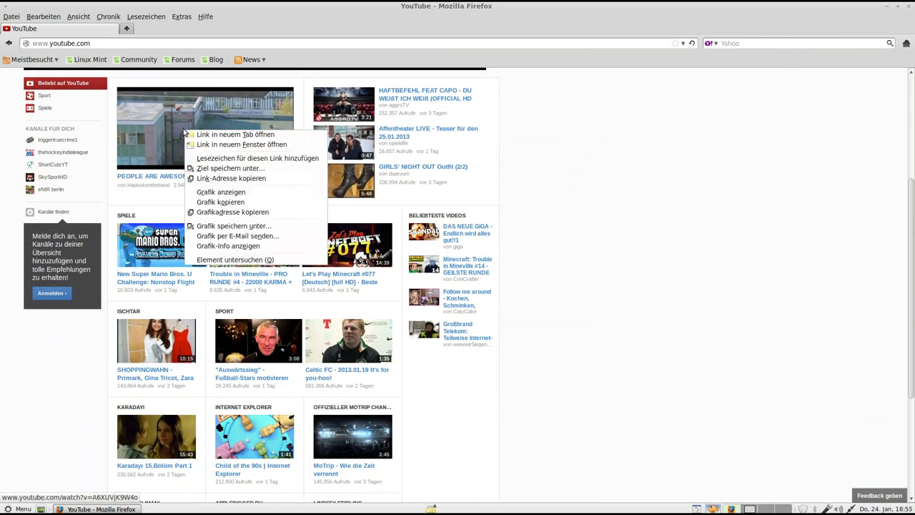
click(635, 174)
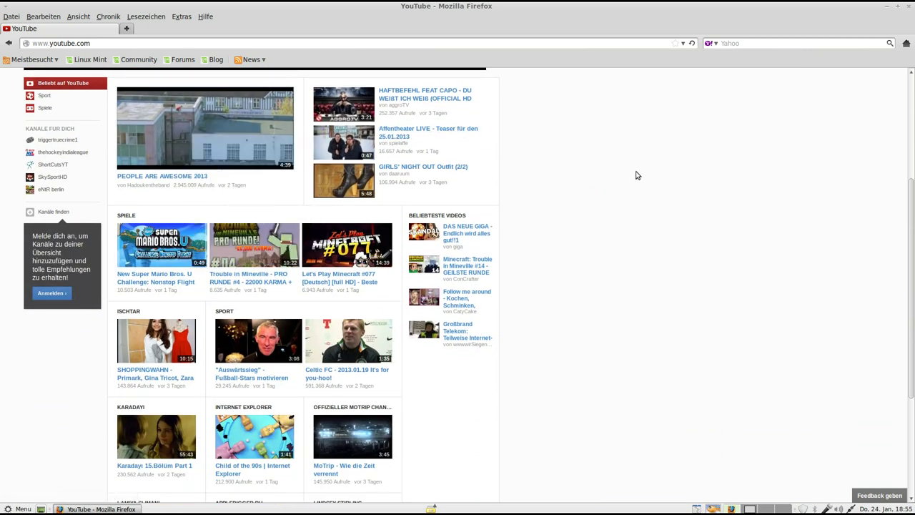
scroll(533, 169, up, 3)
right_click(217, 125)
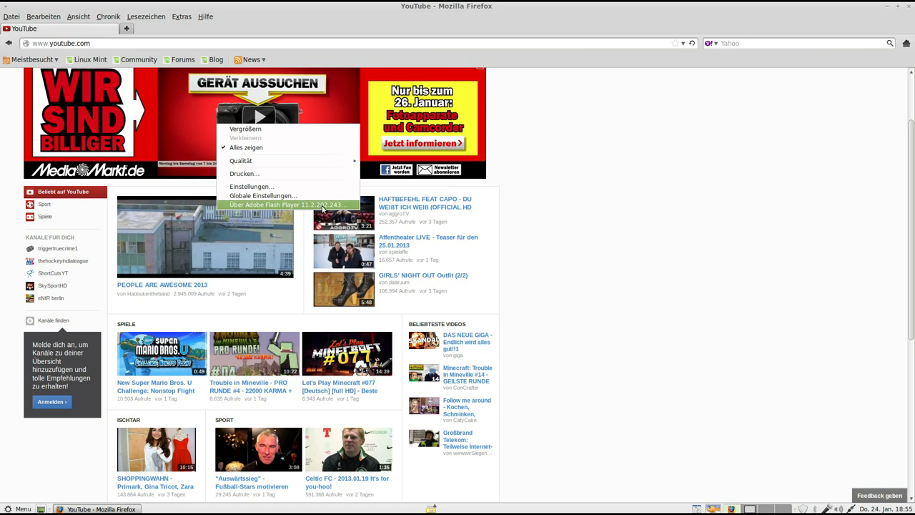
click(597, 185)
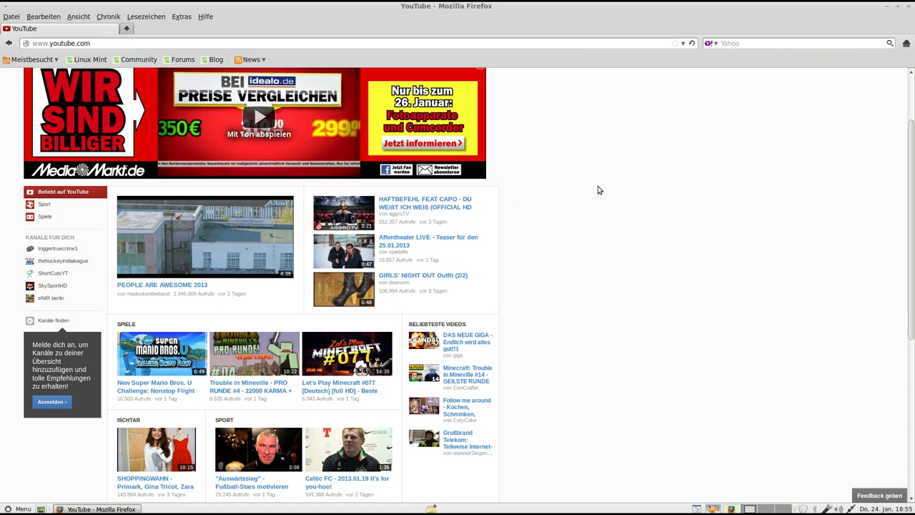
click(907, 5)
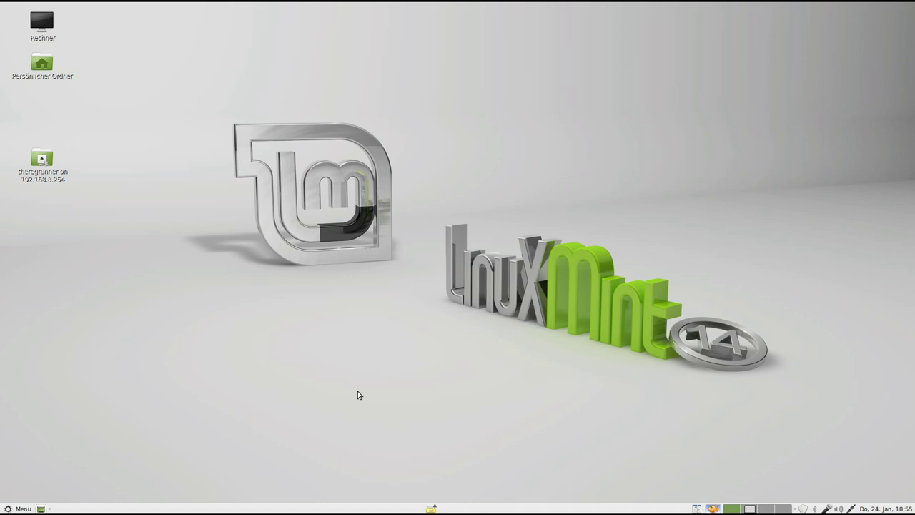
- Browse the network places, try to open the mounted remote share, and close the file manager
click(25, 509)
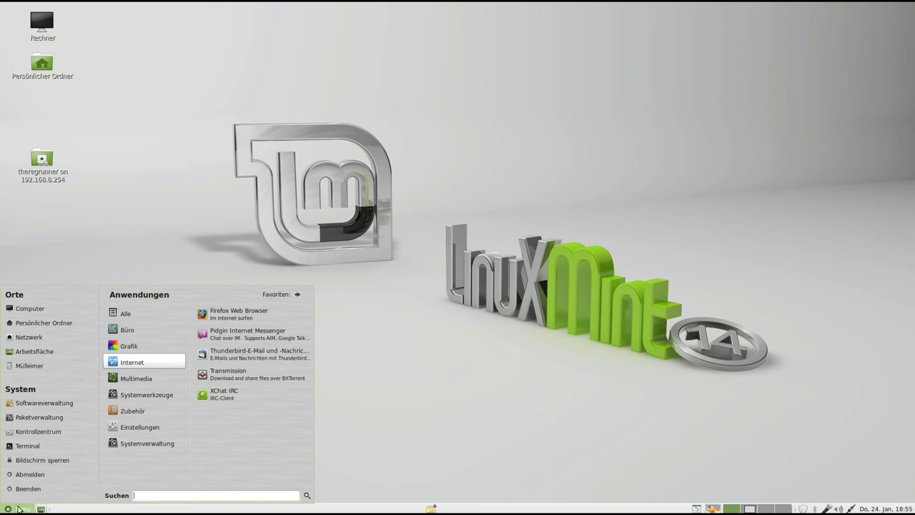
click(46, 337)
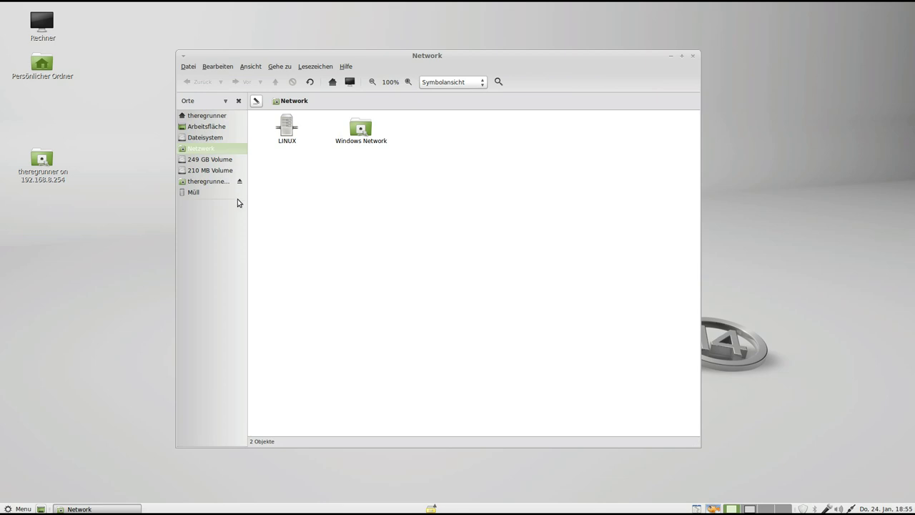
click(223, 183)
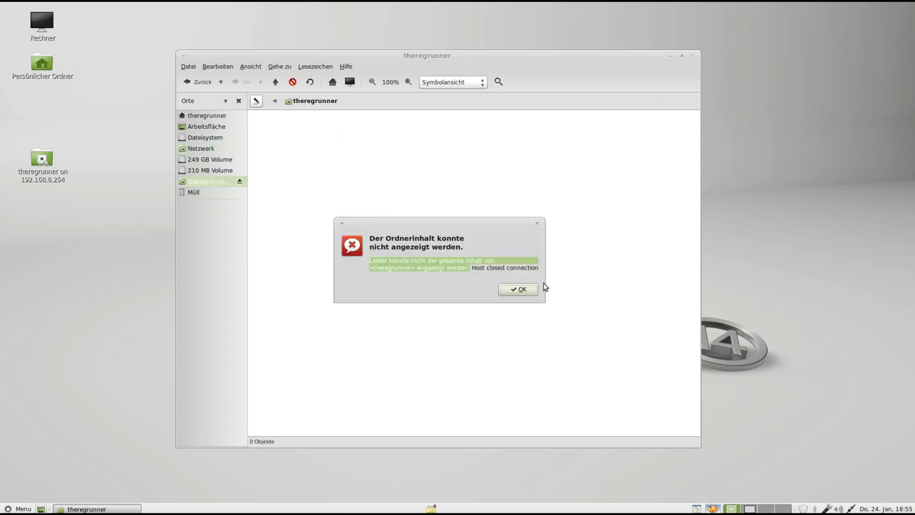
click(520, 289)
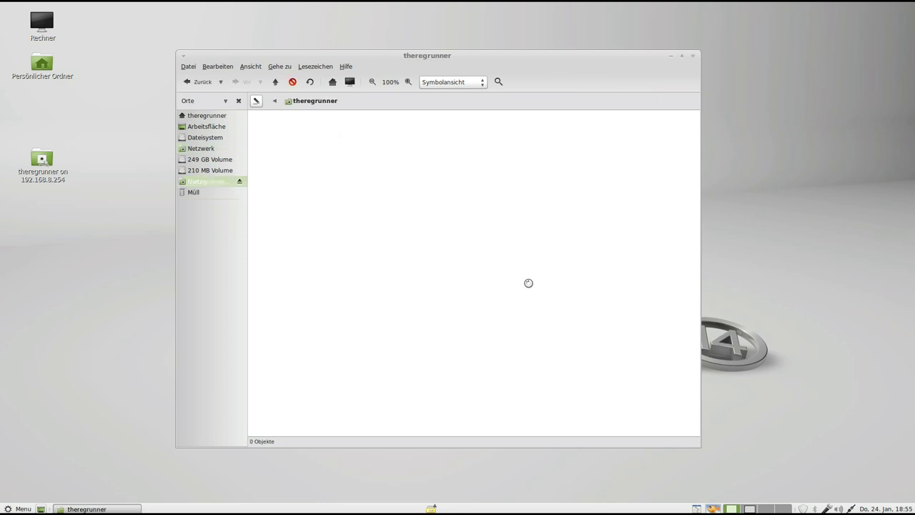
click(695, 57)
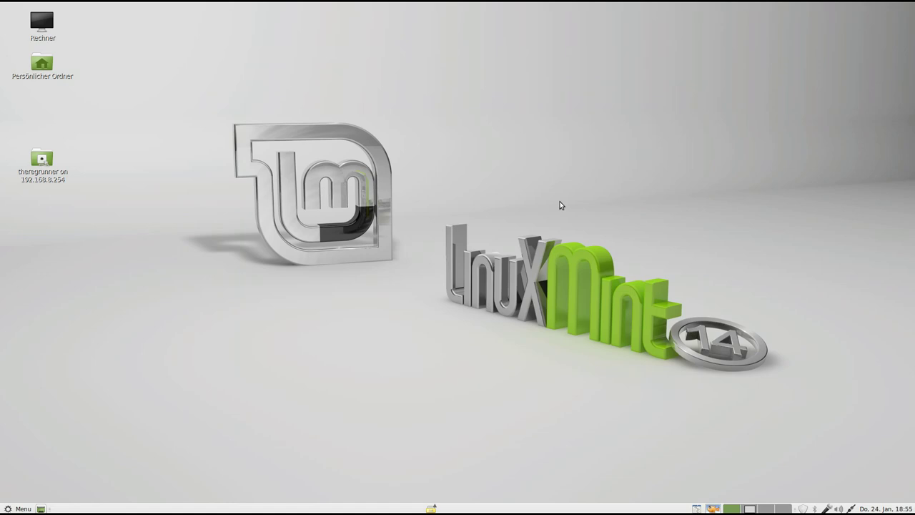
- Show a saying from the Wanda the Fish panel applet and close its window
click(714, 508)
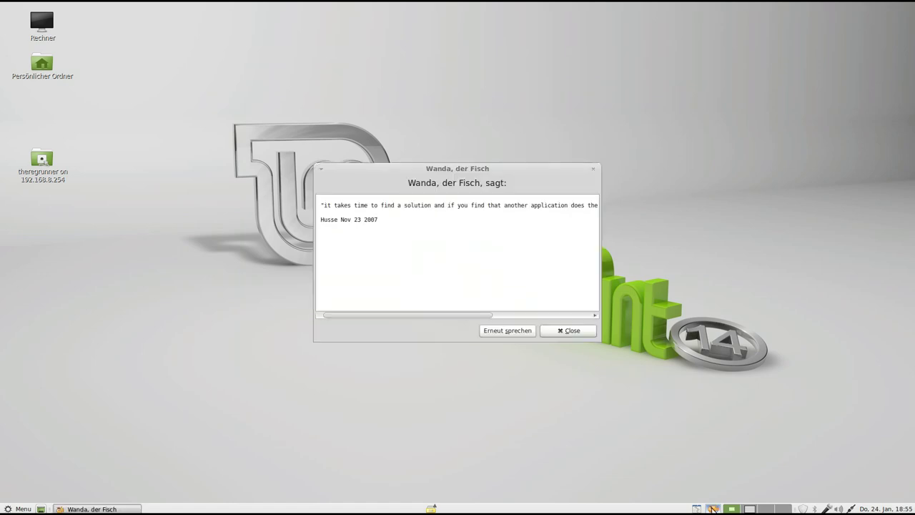
drag(477, 173, 451, 168)
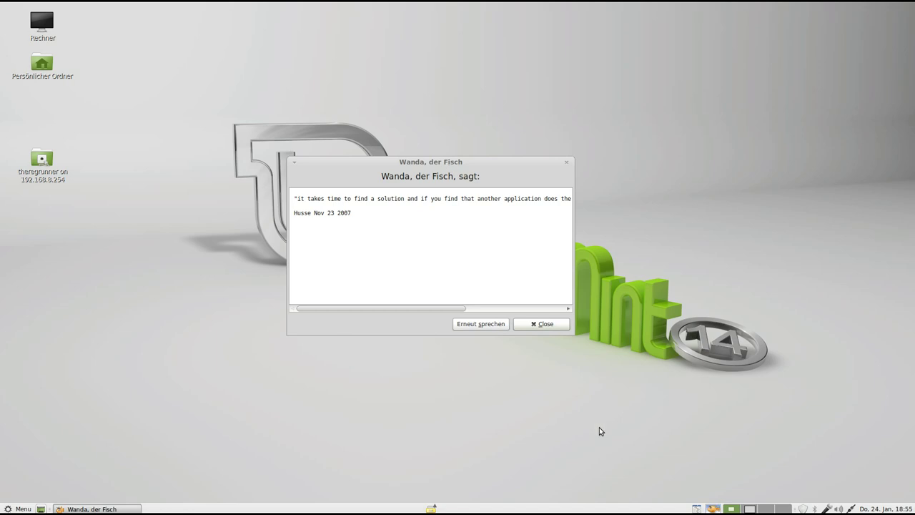
click(567, 163)
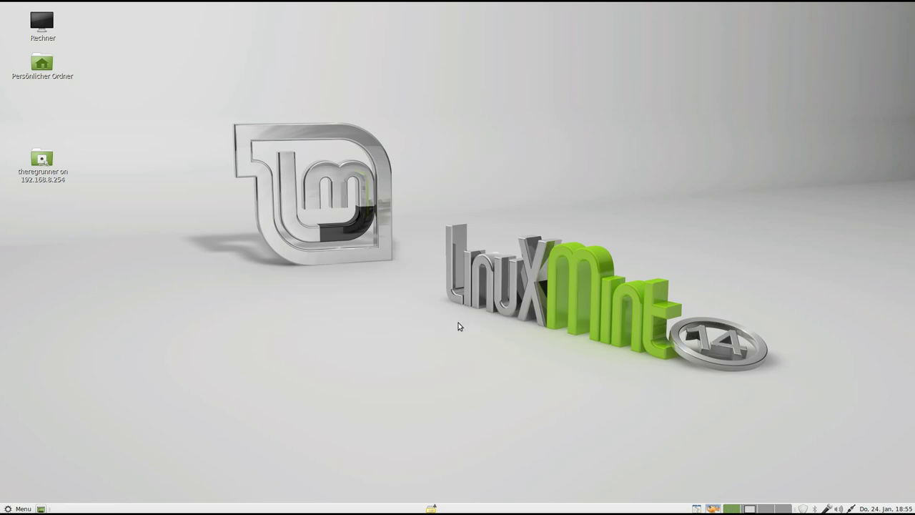
- Open the desktop background settings, enlarge the window and set the wallpaper showing a road under a blue sky
right_click(321, 408)
click(367, 393)
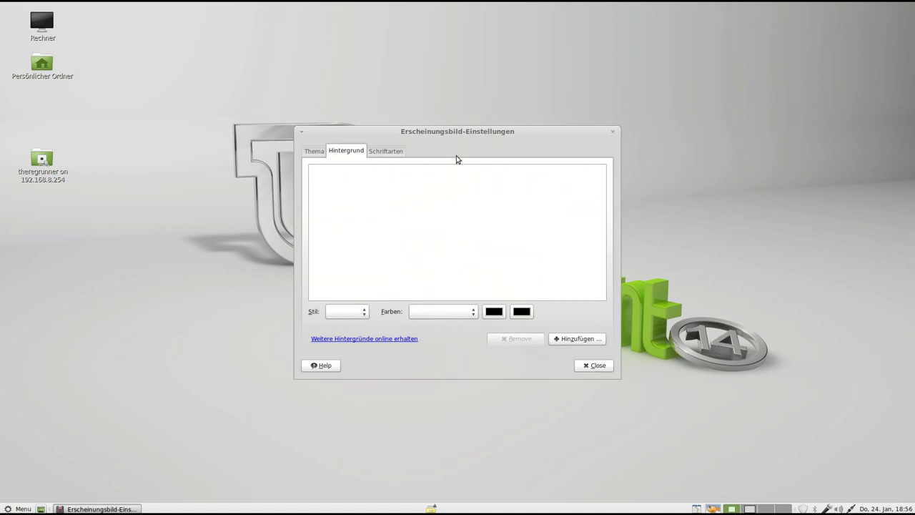
drag(451, 137, 395, 77)
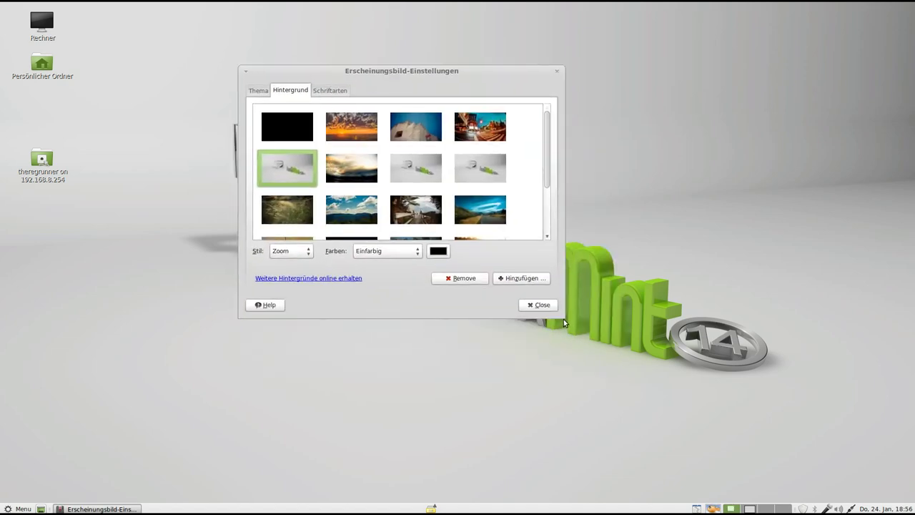
drag(561, 319, 784, 396)
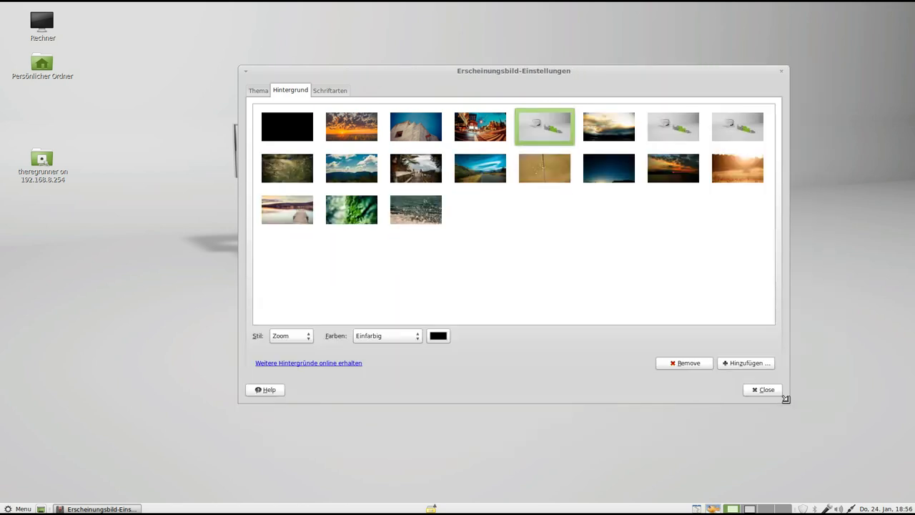
drag(439, 71, 363, 101)
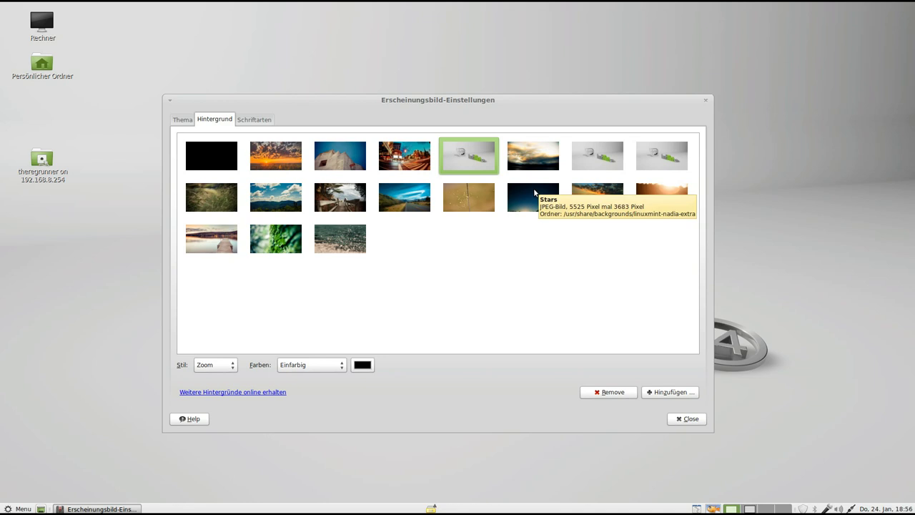
click(396, 203)
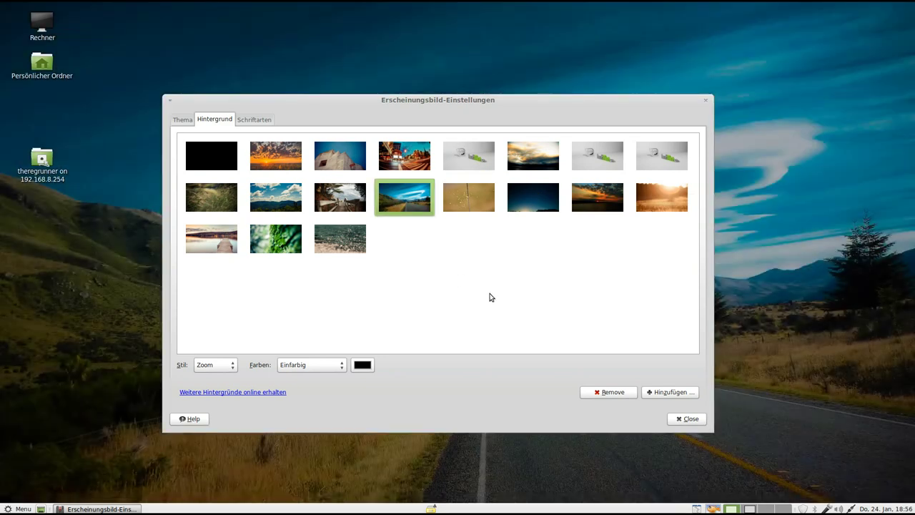
drag(444, 103, 456, 67)
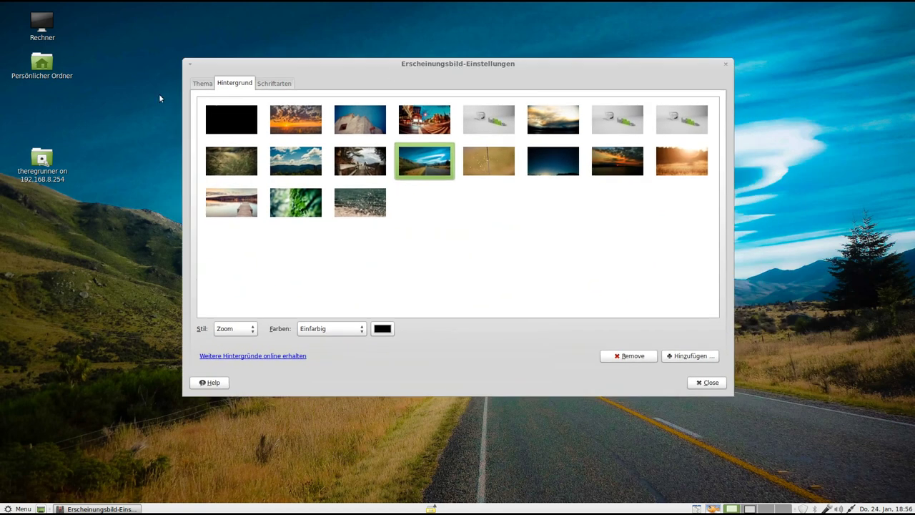
- Customize the Mint-X theme by setting its window content style to Aurora
click(197, 85)
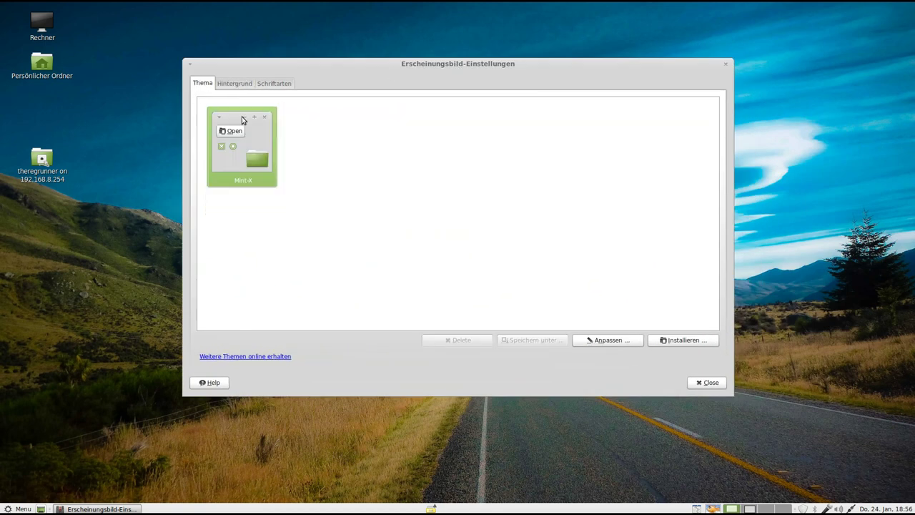
click(613, 341)
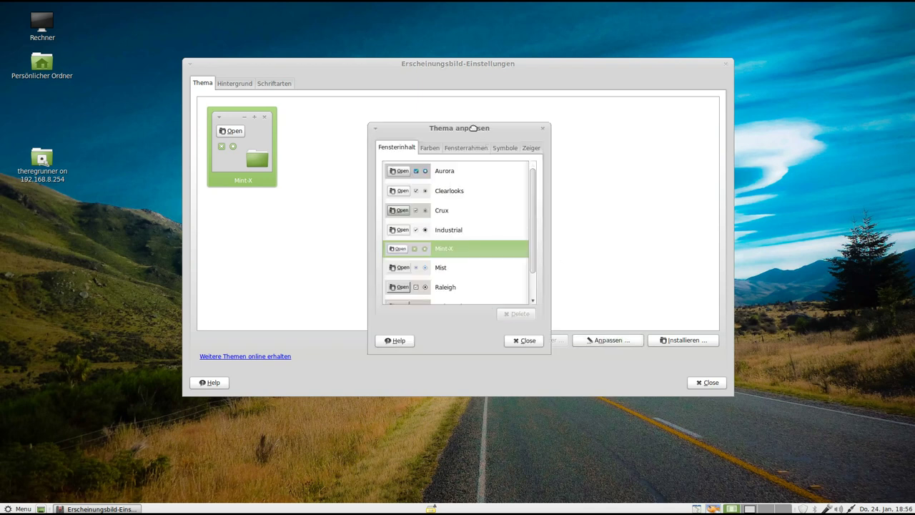
drag(474, 130, 461, 117)
click(410, 158)
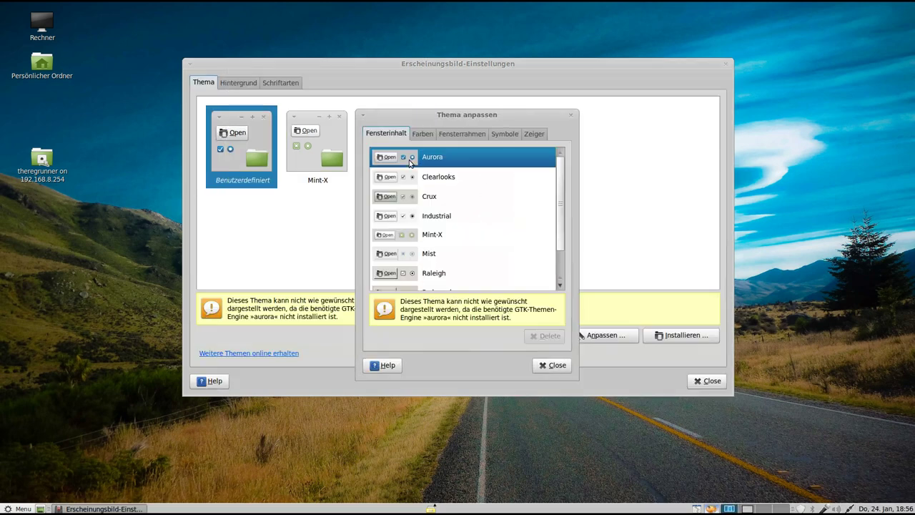
- Try the Splint, Spidey-Left, Splint-Left and Spidey window borders and apply the DustBlue border
click(482, 135)
scroll(473, 221, down, 3)
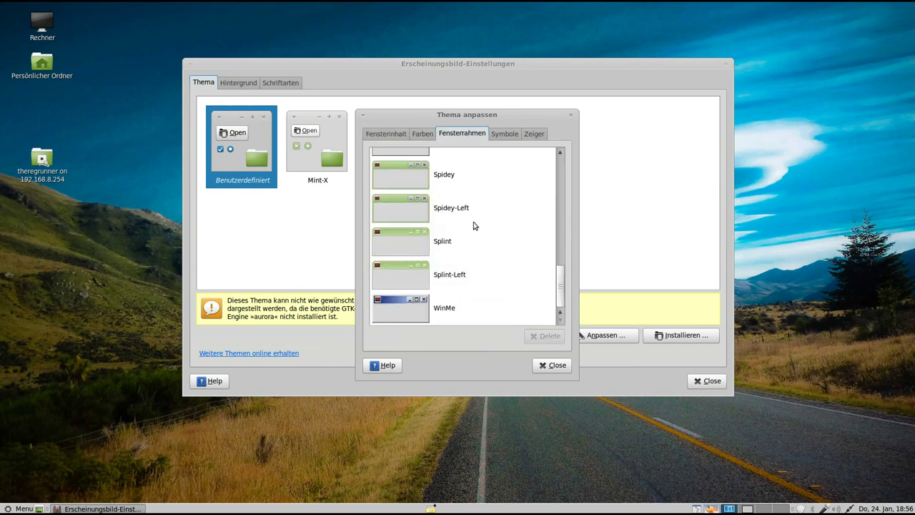
click(422, 241)
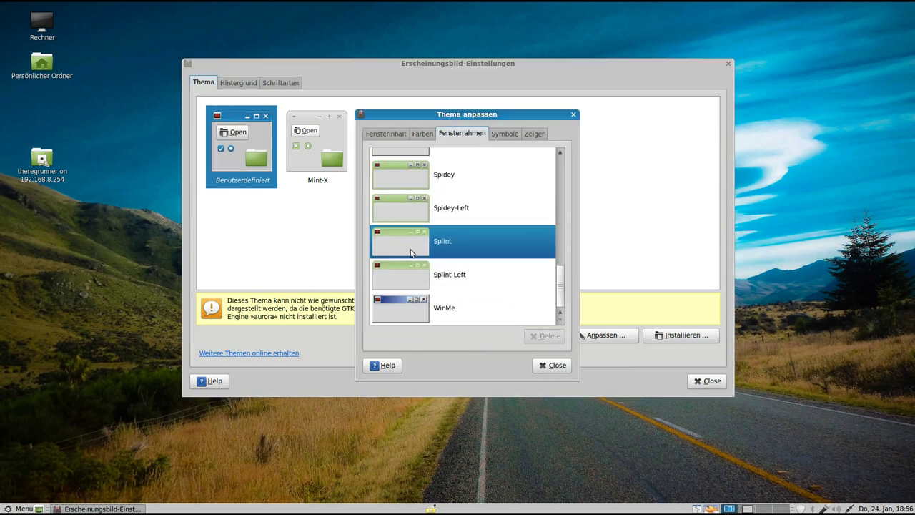
click(407, 211)
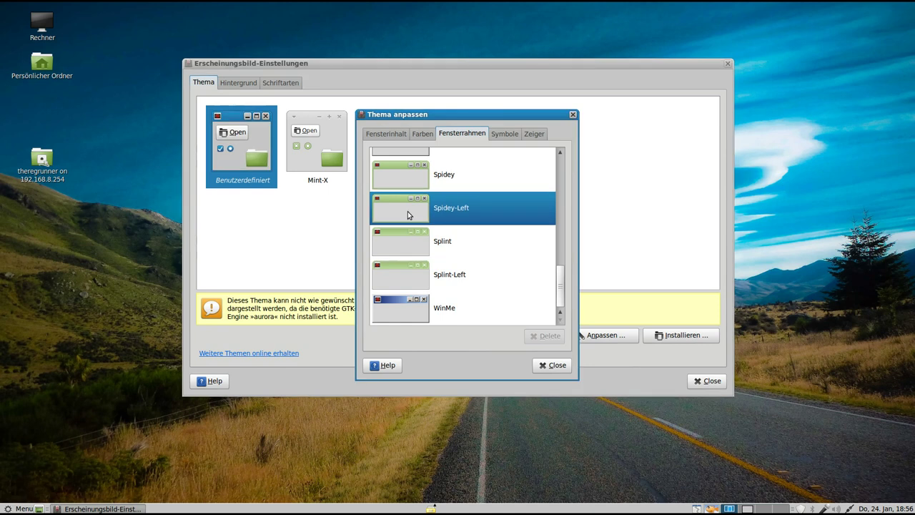
click(413, 306)
click(415, 285)
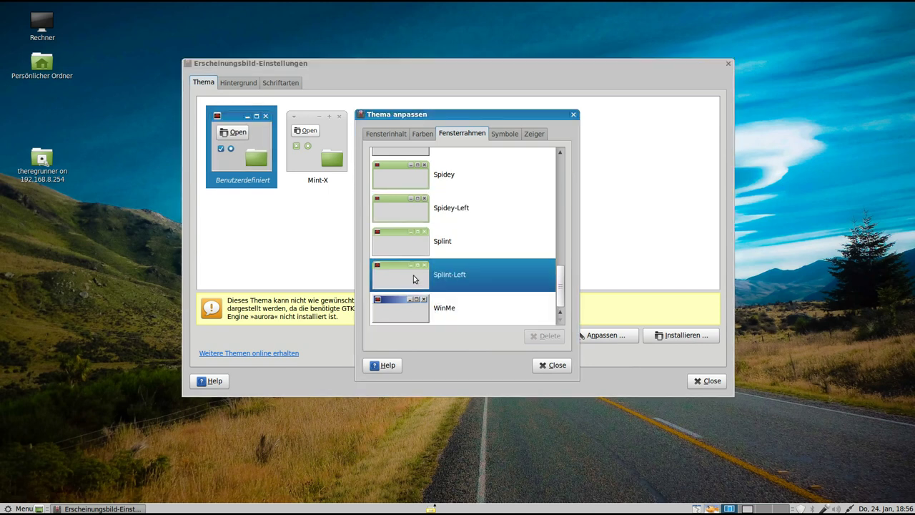
click(406, 182)
scroll(424, 189, up, 2)
scroll(469, 212, up, 3)
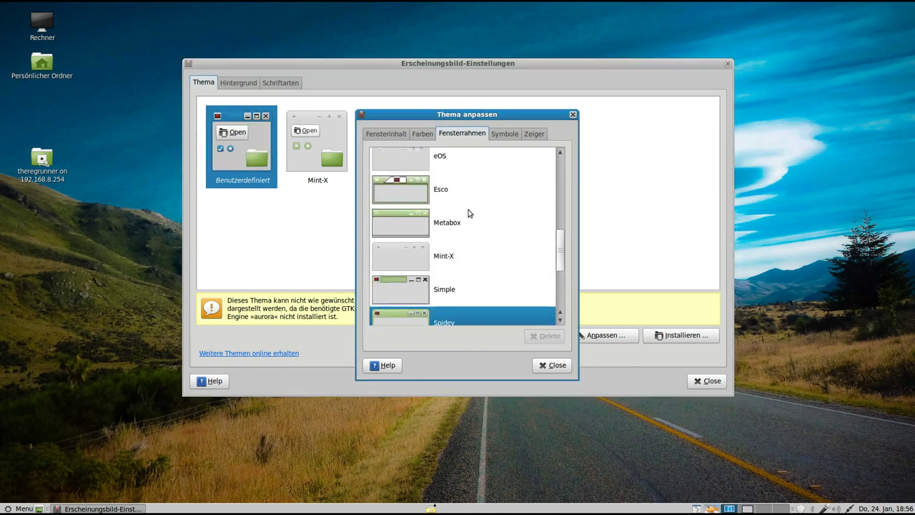
scroll(468, 213, up, 2)
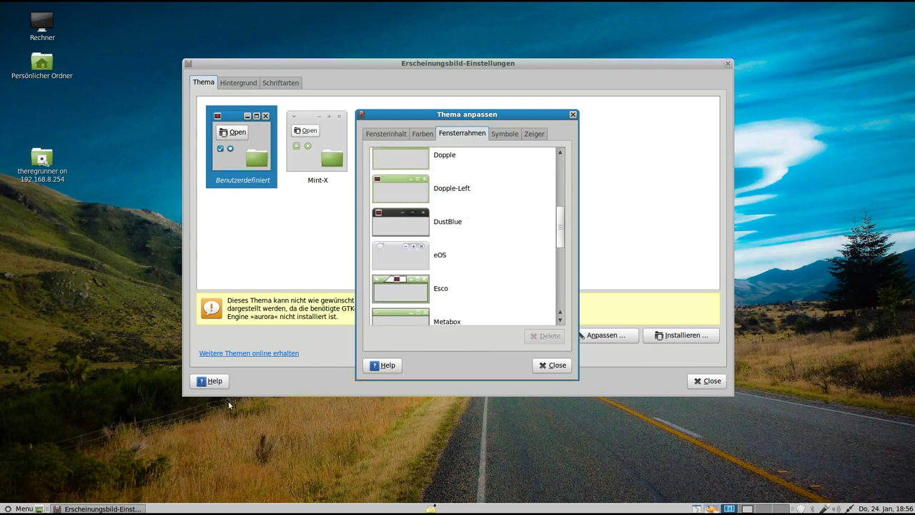
scroll(490, 258, up, 1)
click(423, 253)
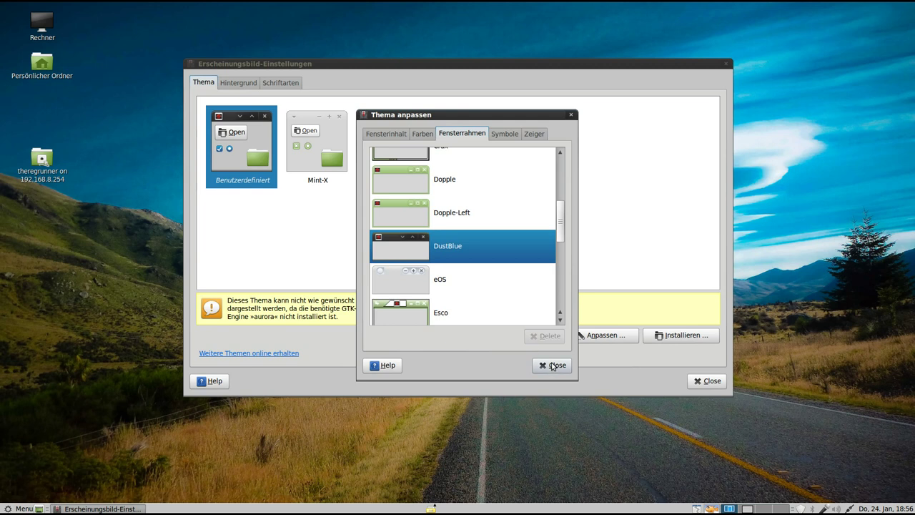
- Choose the Mint-X-Dark icons and the DMZ (Black) pointer for the theme and close the appearance settings
click(506, 134)
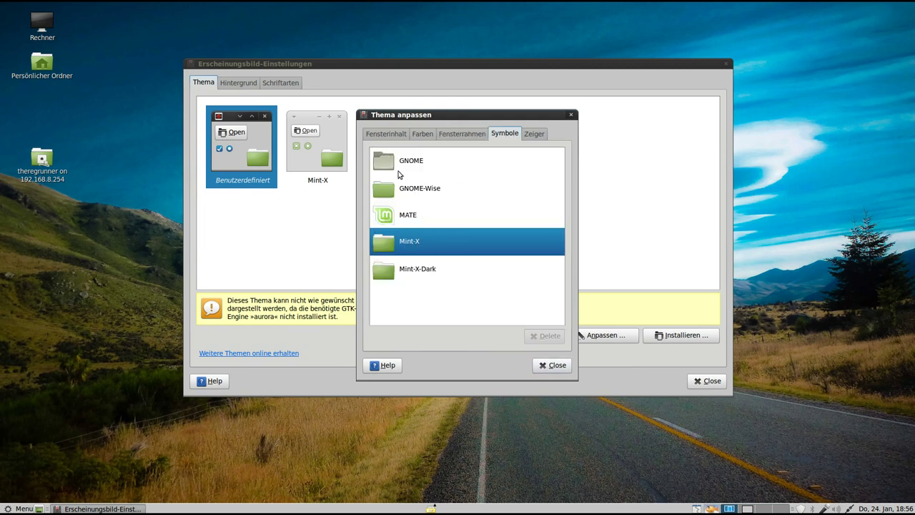
click(422, 273)
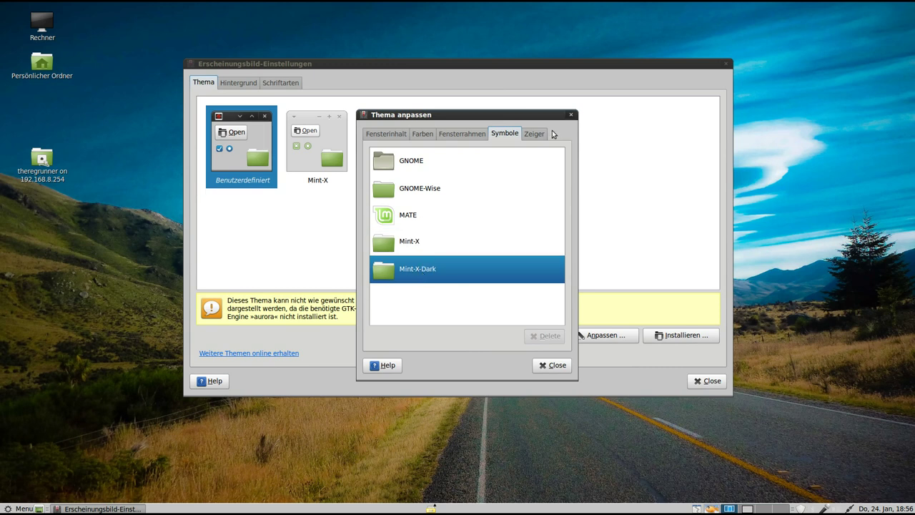
click(534, 133)
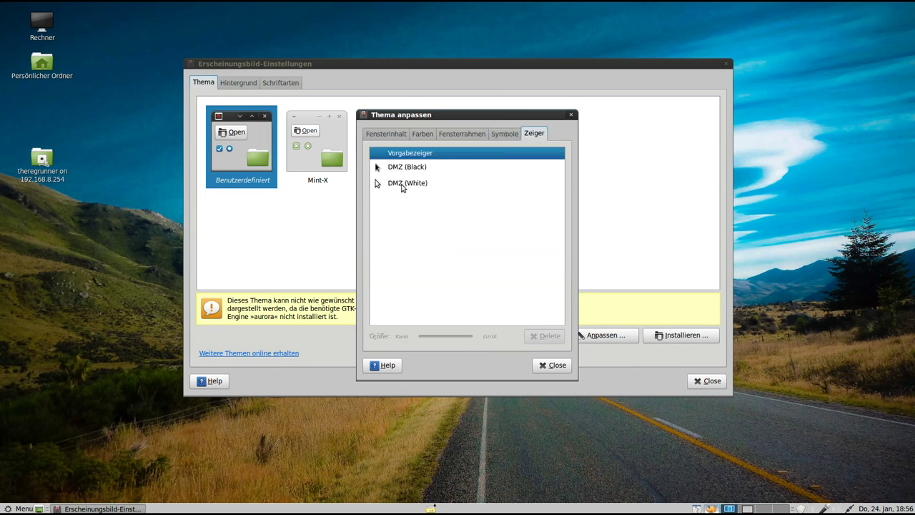
click(398, 169)
click(552, 365)
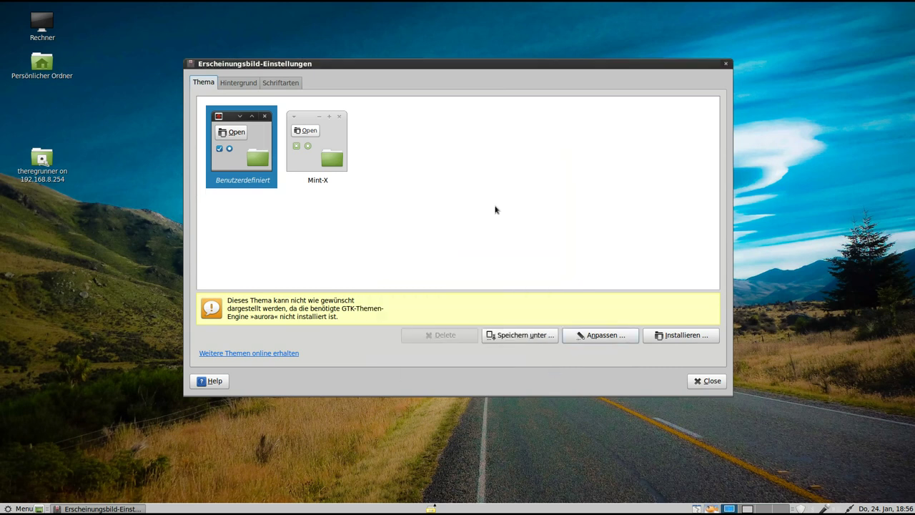
click(725, 65)
- Set the desktop background back to the grey Linux Mint logo wallpaper and close the appearance settings
right_click(419, 191)
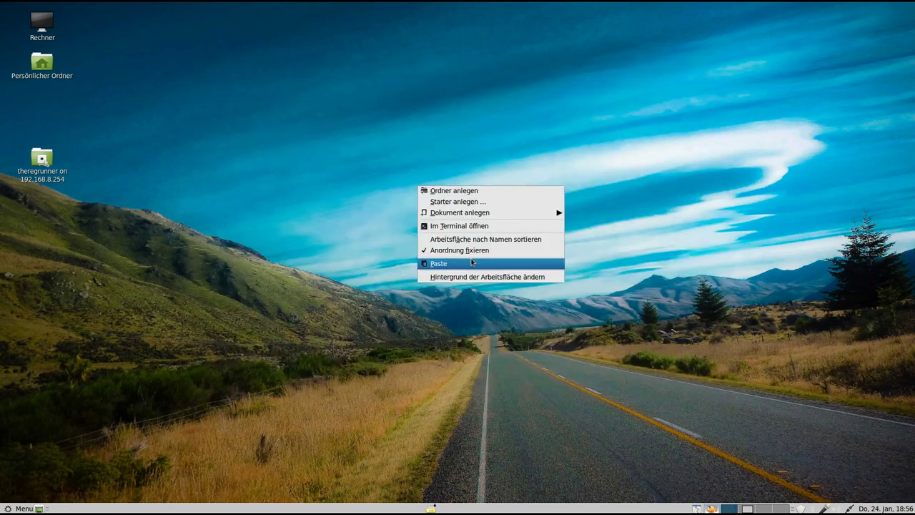
click(496, 281)
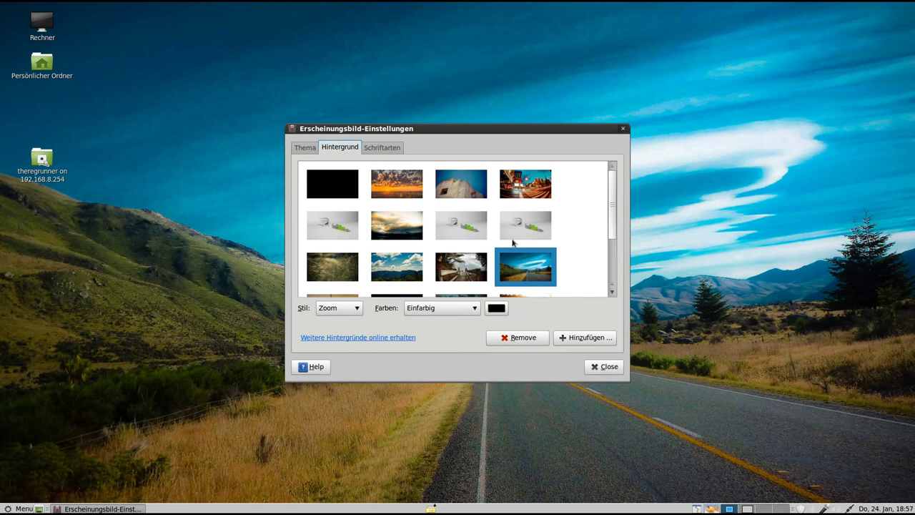
click(466, 226)
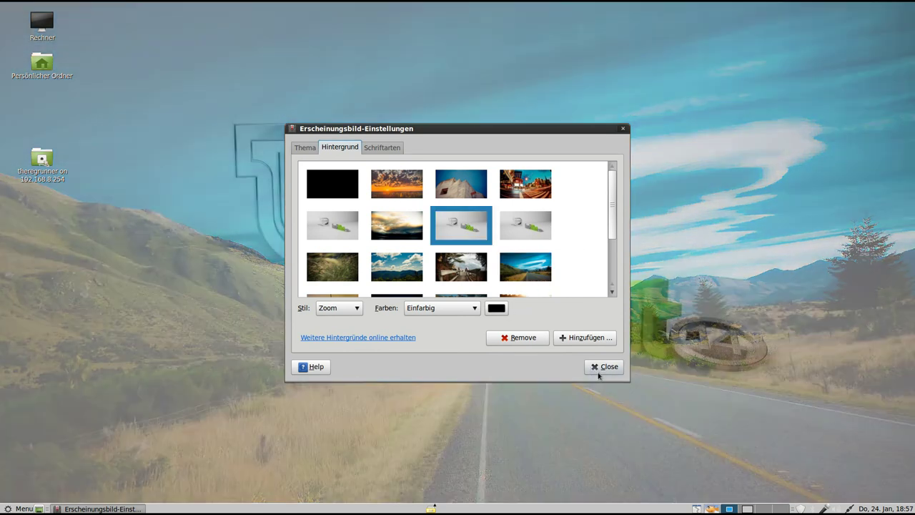
click(598, 368)
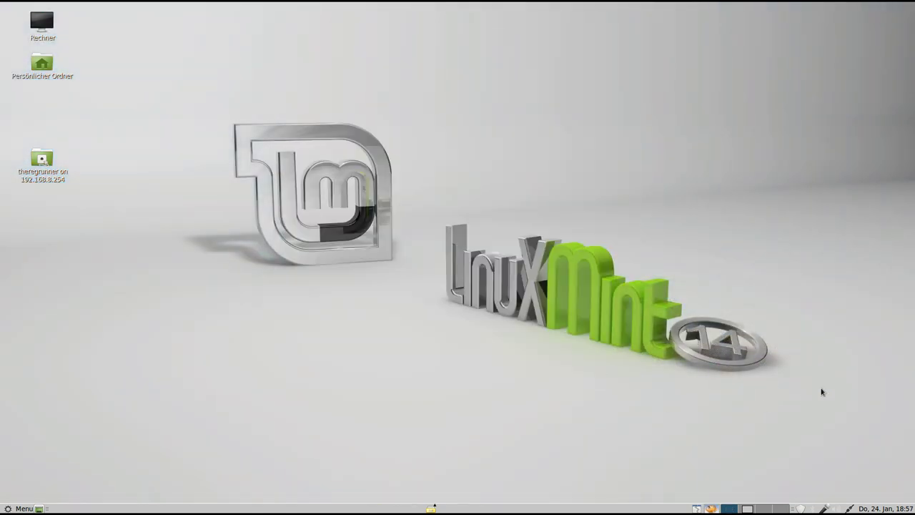